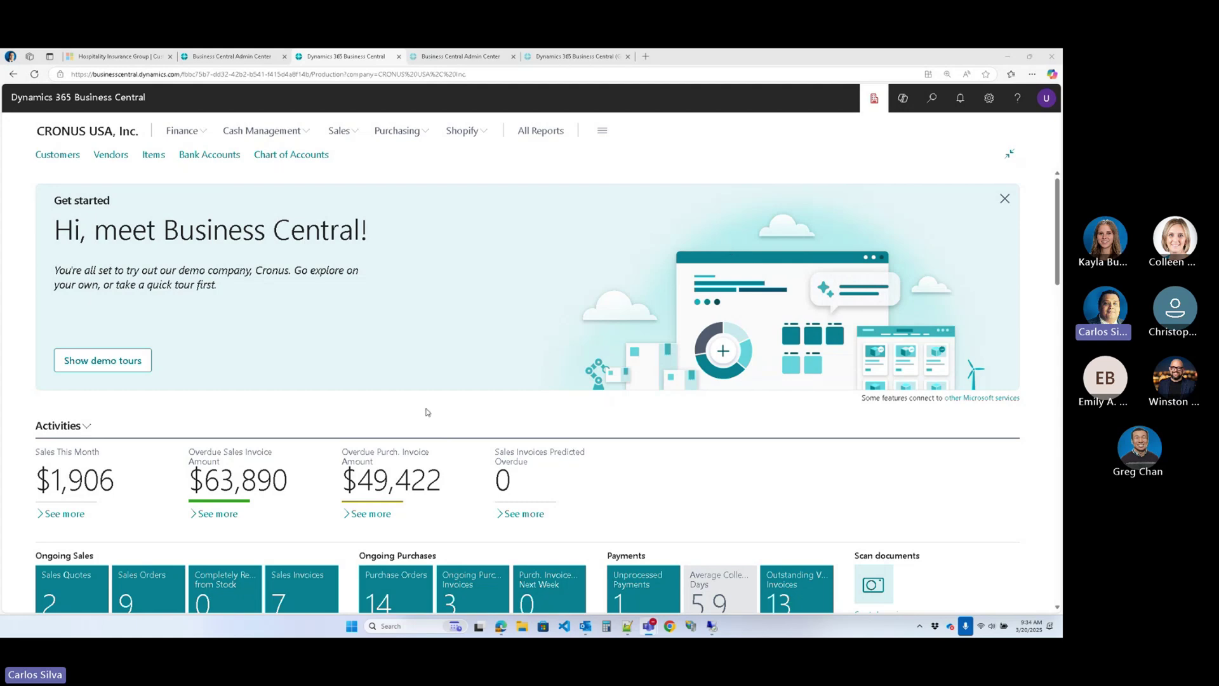
- Search for "fixed asset" and open the Fixed Assets list
{"action": "scroll", "coordinate": [604, 407], "scroll_direction": "down", "scroll_amount": 1}
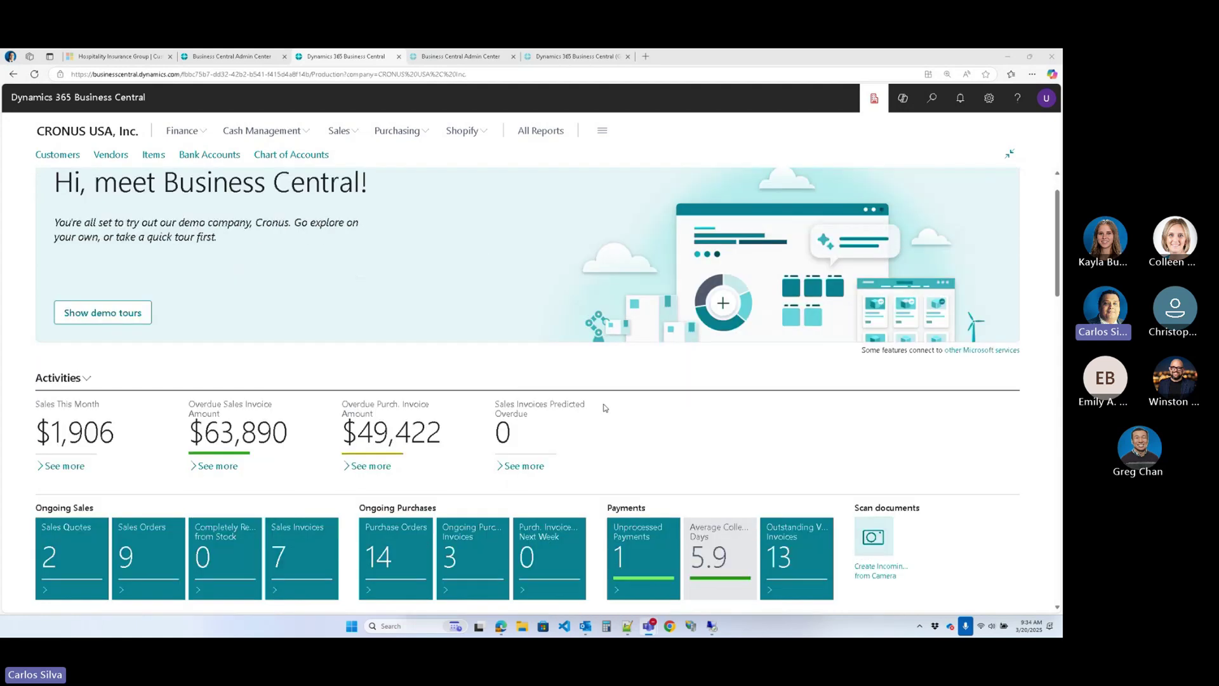
{"action": "scroll", "coordinate": [605, 408], "scroll_direction": "up", "scroll_amount": 1}
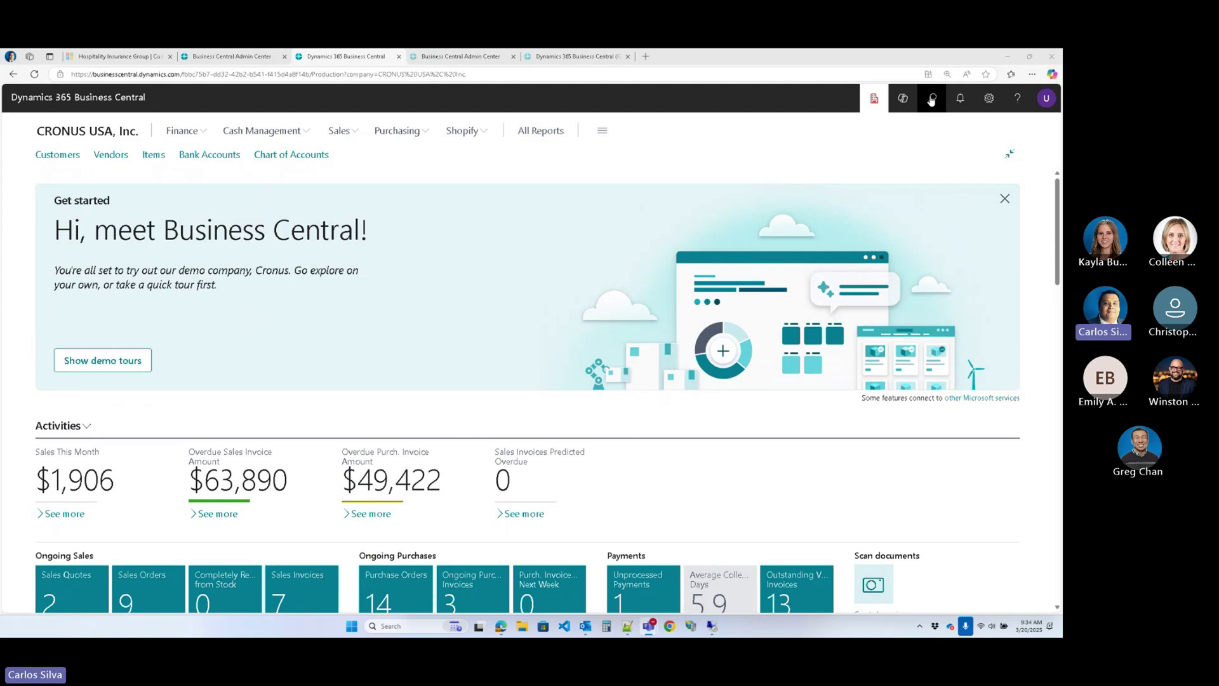
{"action": "left_click", "coordinate": [931, 99]}
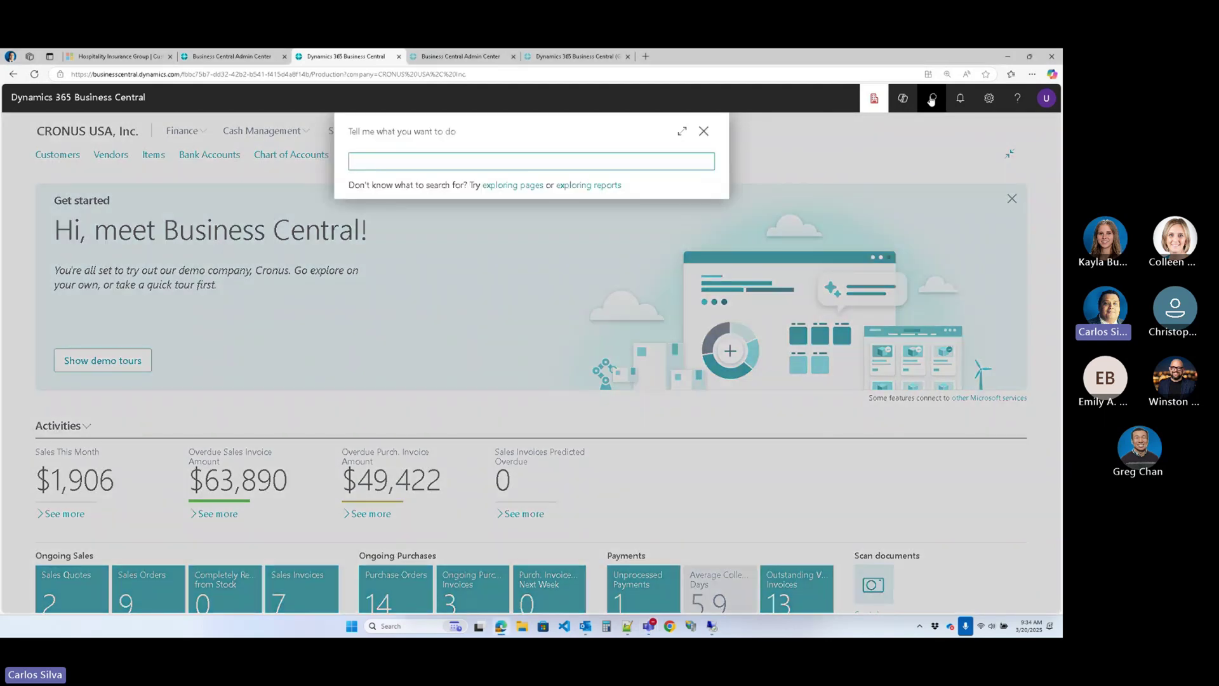
{"action": "type", "text": "fixed ass"}
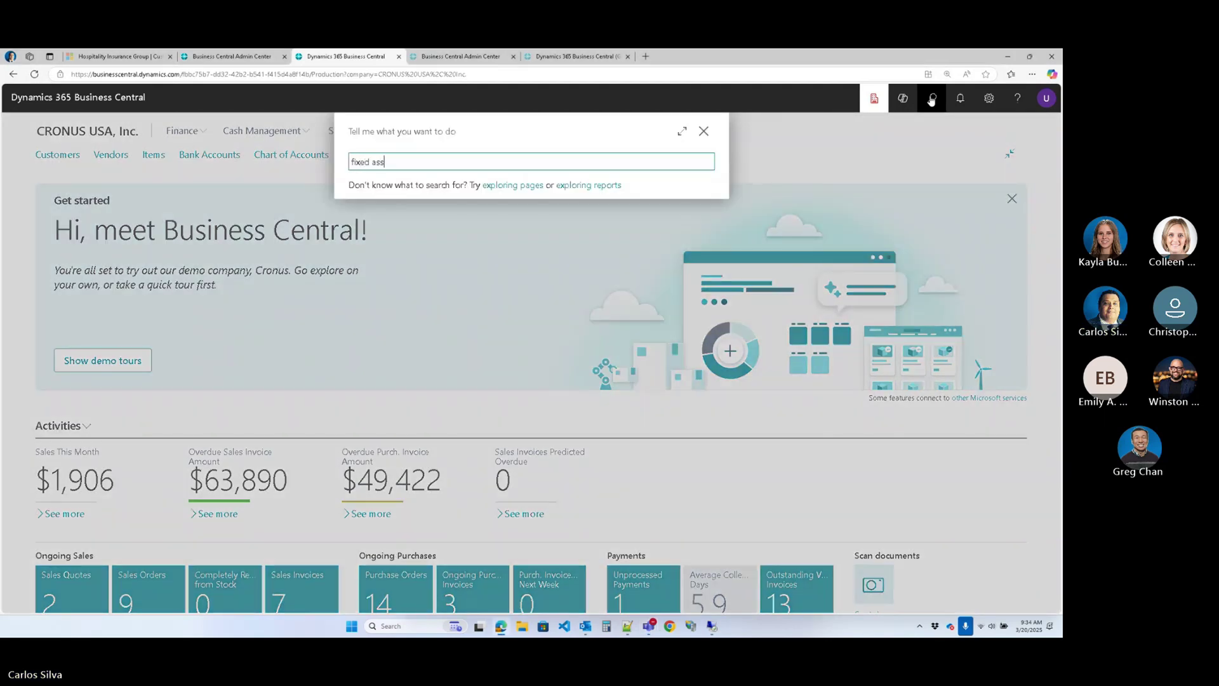
{"action": "type", "text": "et"}
{"action": "left_click", "coordinate": [402, 210]}
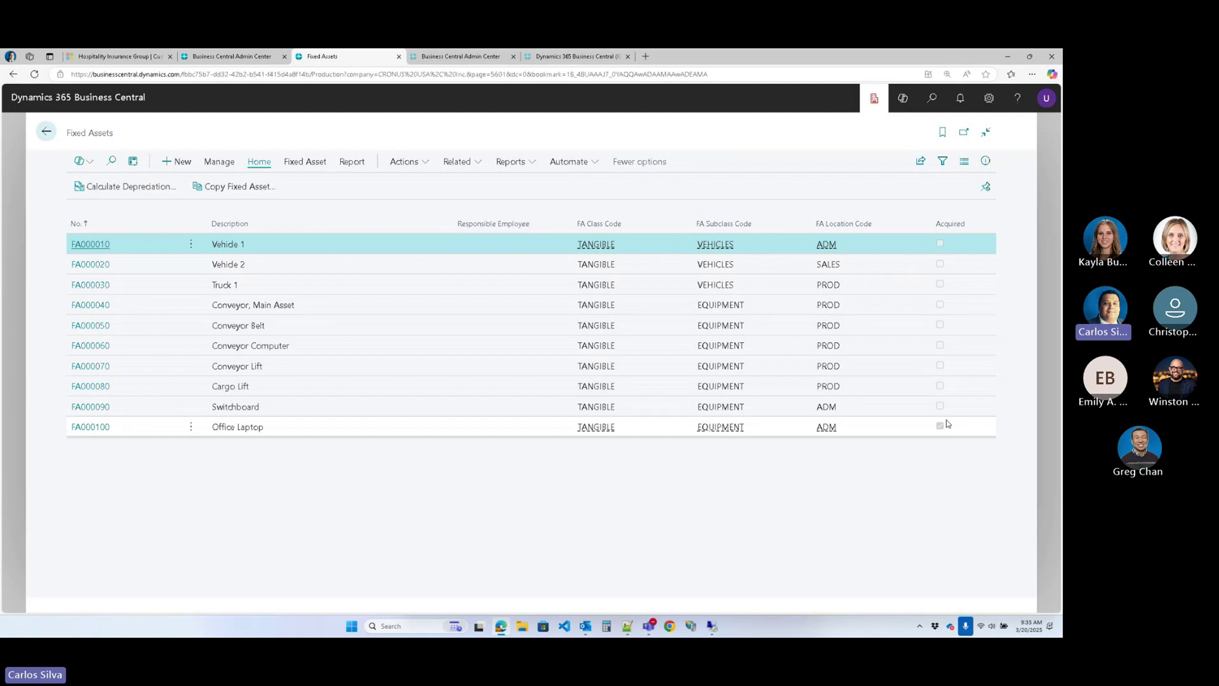
- Open the Office Laptop asset card and look at its default dimensions, including the available dimension codes
{"action": "left_click", "coordinate": [78, 432]}
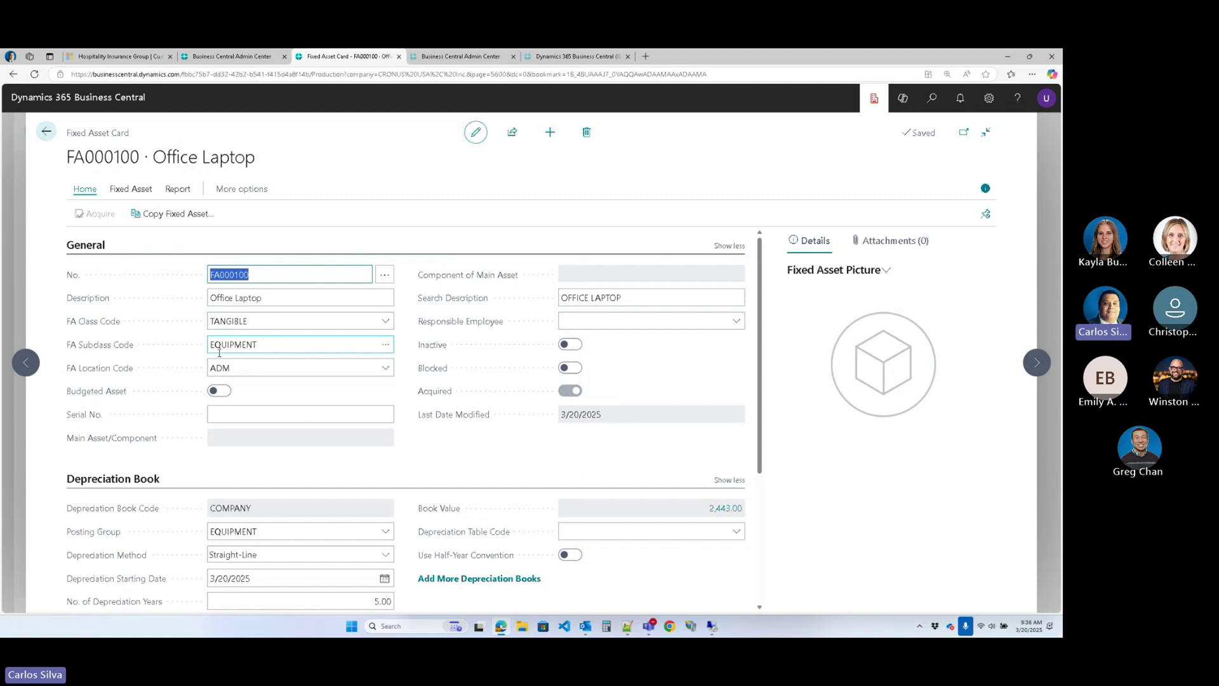
{"action": "left_click", "coordinate": [131, 189]}
{"action": "left_click", "coordinate": [106, 213]}
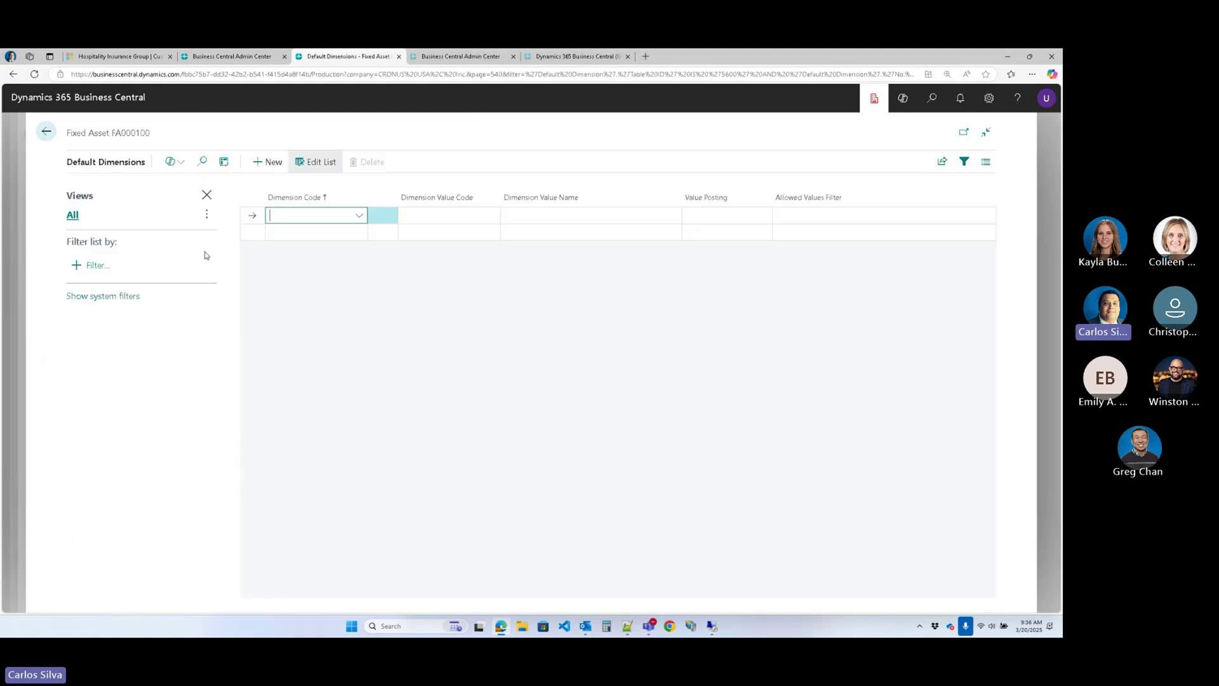
{"action": "left_click", "coordinate": [360, 215]}
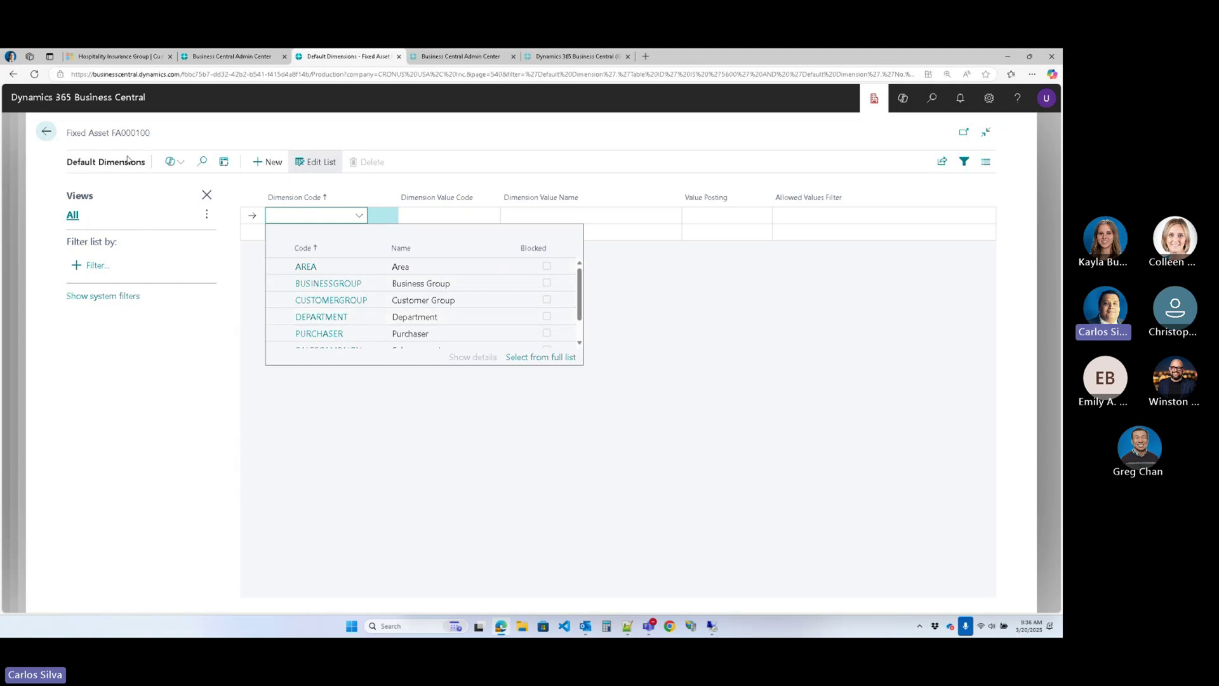
{"action": "left_click", "coordinate": [47, 132]}
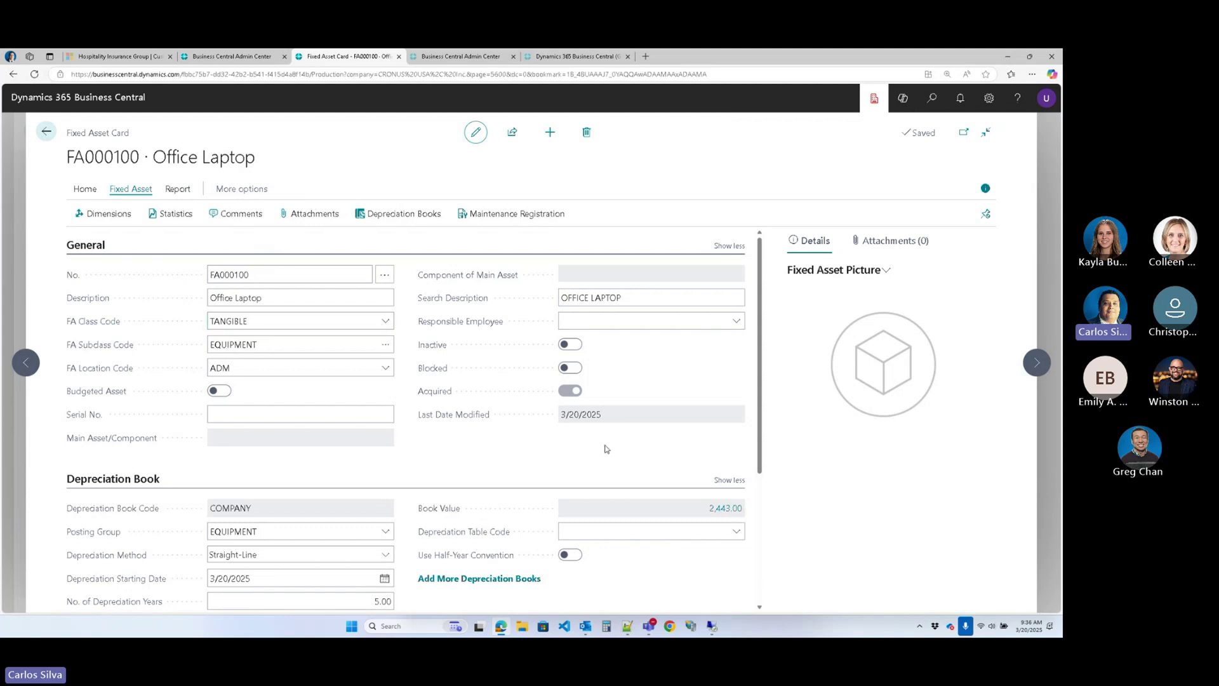
- Review the general and depreciation book fields of the Office Laptop card, including the available depreciation methods
{"action": "left_click", "coordinate": [291, 414]}
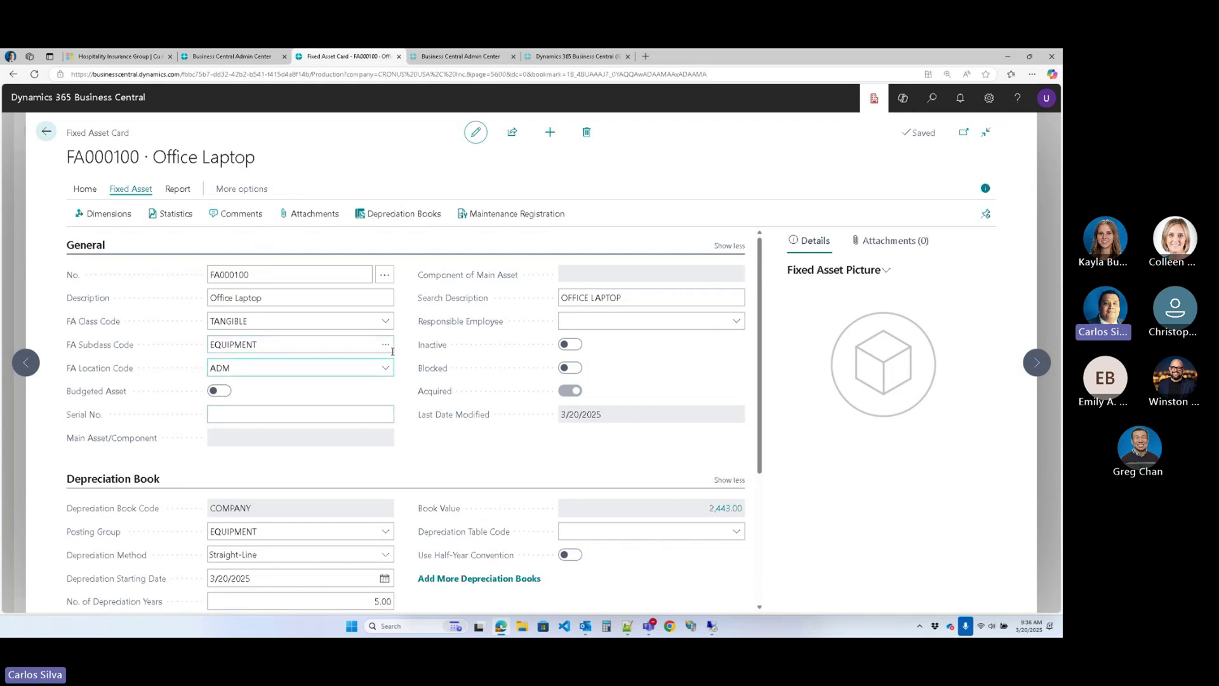
{"action": "scroll", "coordinate": [406, 399], "scroll_direction": "down", "scroll_amount": 1}
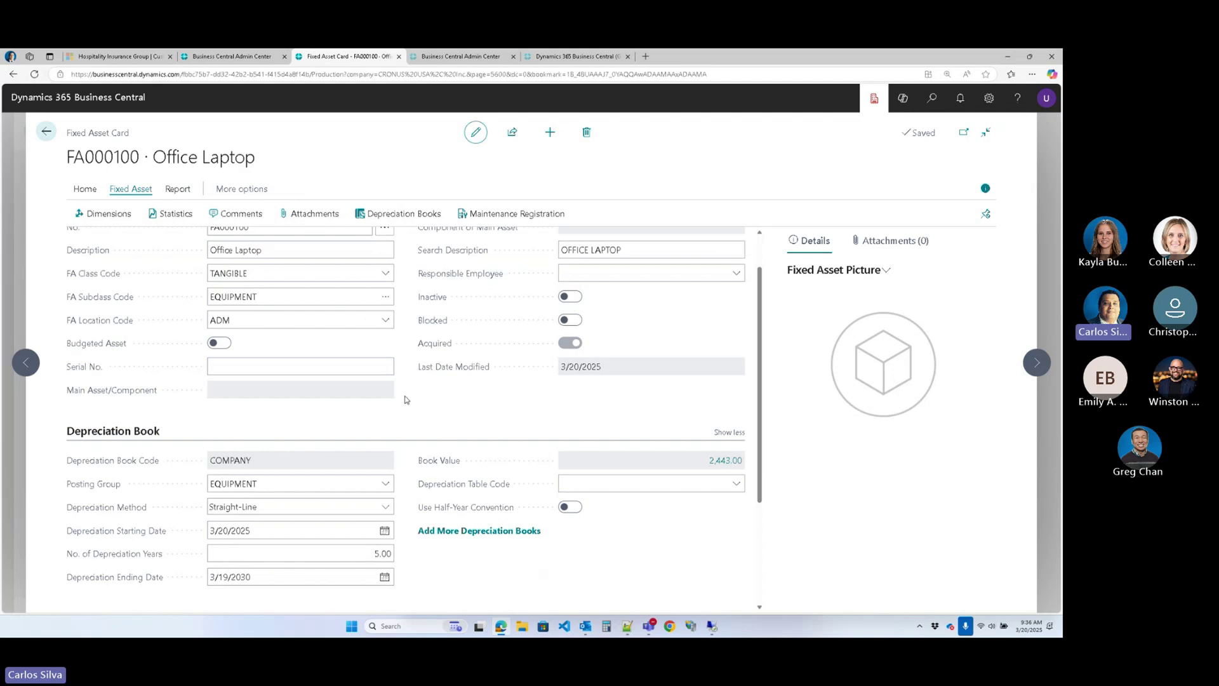
{"action": "scroll", "coordinate": [406, 399], "scroll_direction": "down", "scroll_amount": 2}
{"action": "left_click", "coordinate": [257, 459]}
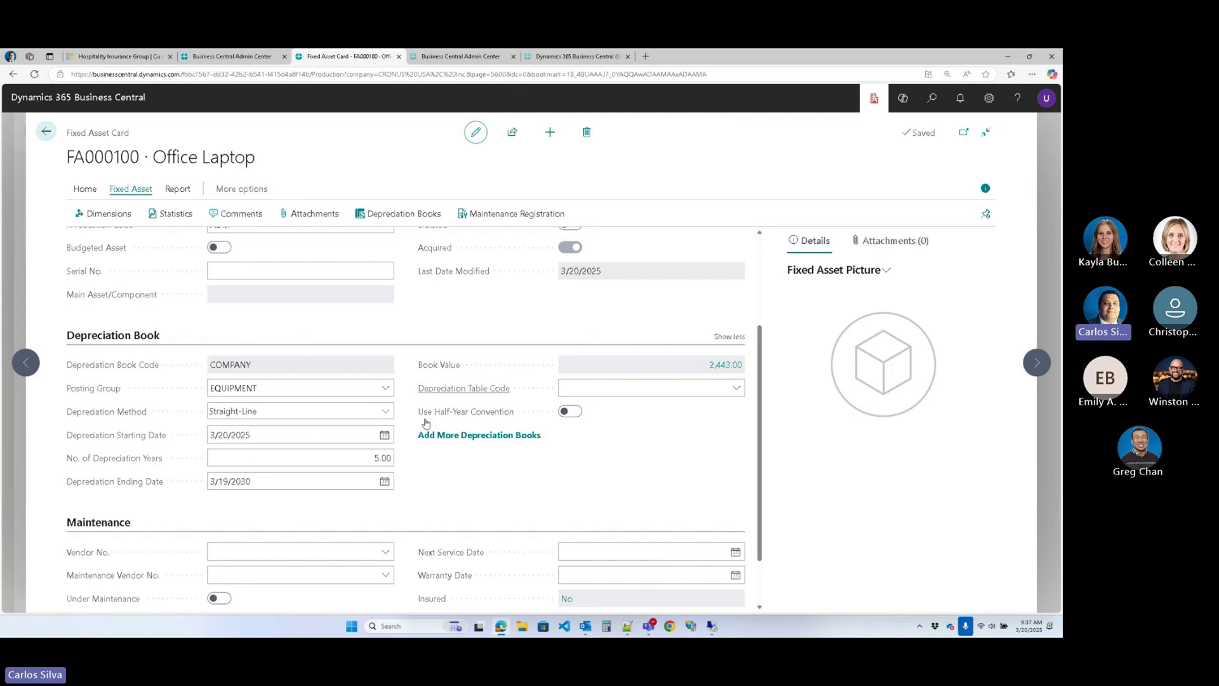
{"action": "left_click", "coordinate": [386, 412]}
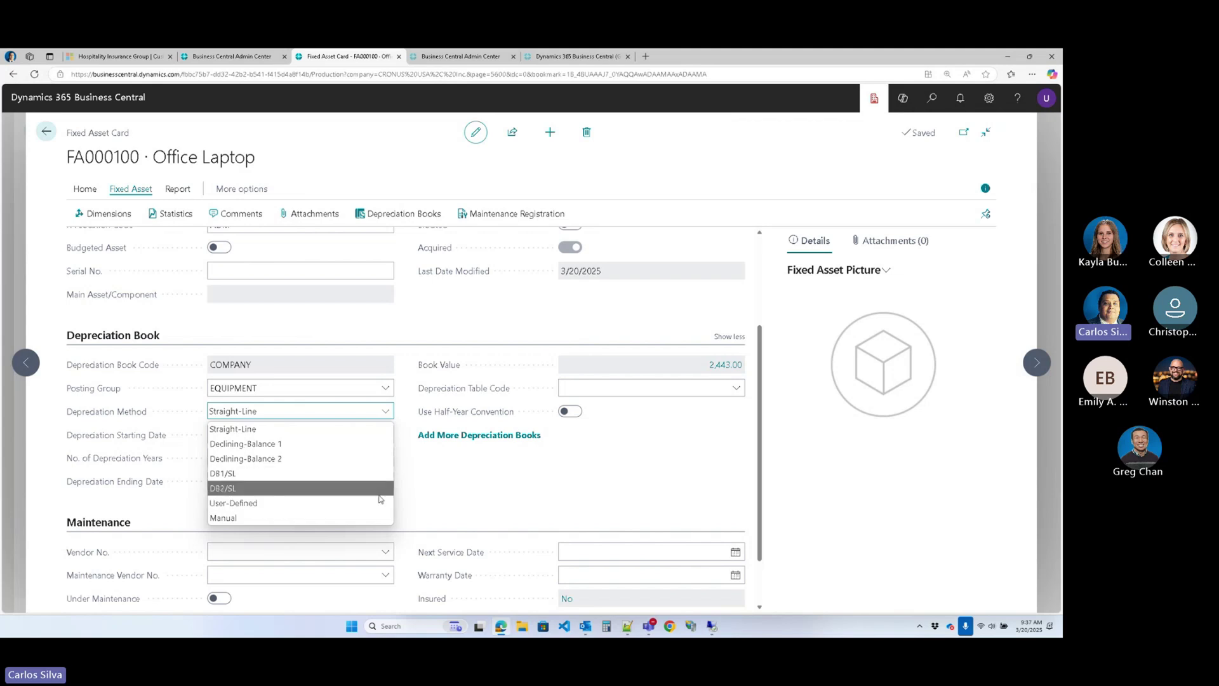
{"action": "left_click", "coordinate": [417, 503]}
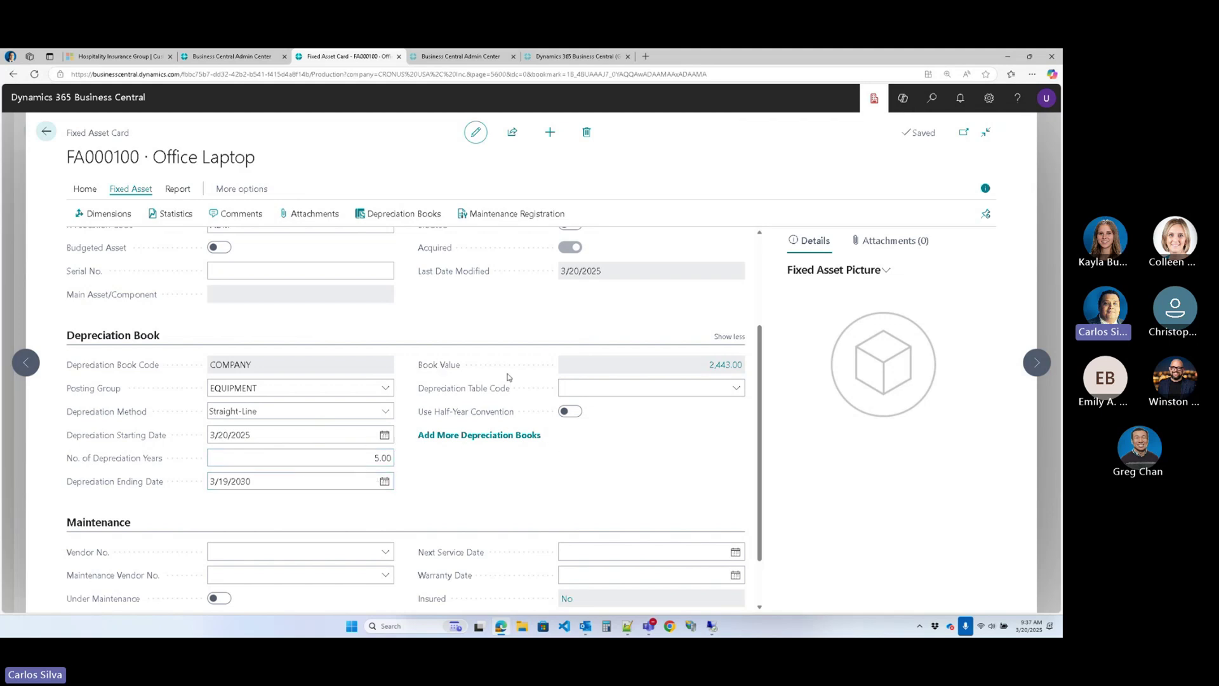
- Examine the FA ledger entries behind the Office Laptop's book value and return to the Fixed Assets list
{"action": "left_click", "coordinate": [728, 374]}
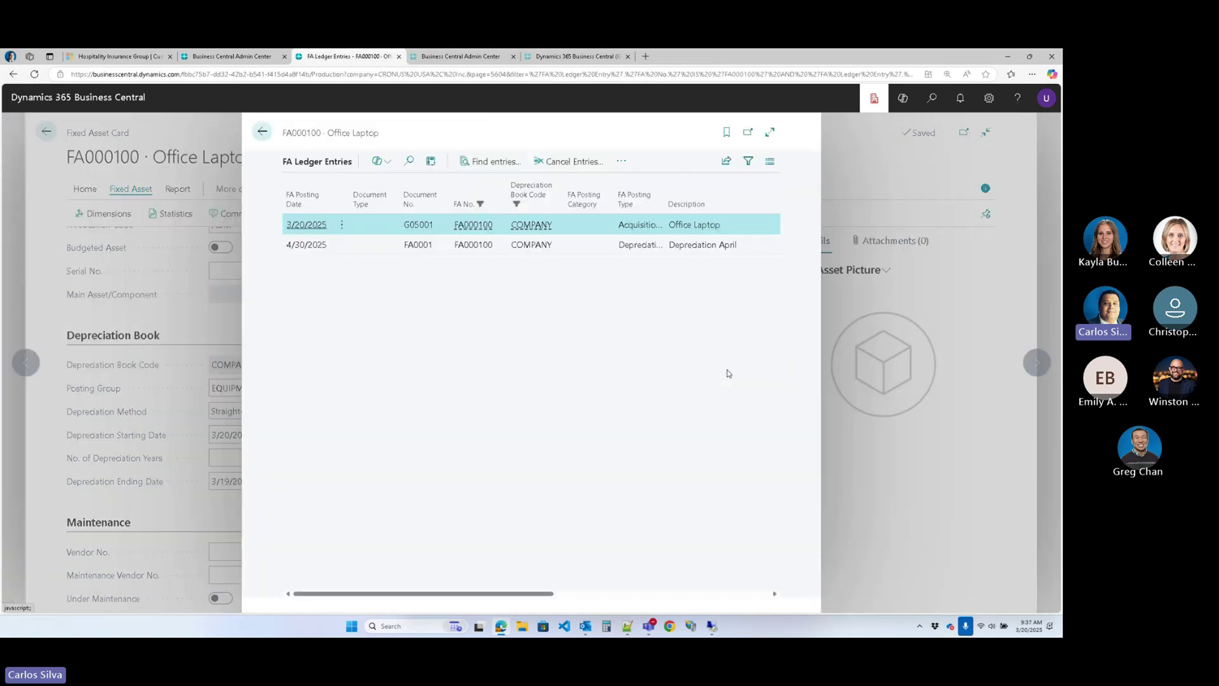
{"action": "left_click", "coordinate": [771, 134]}
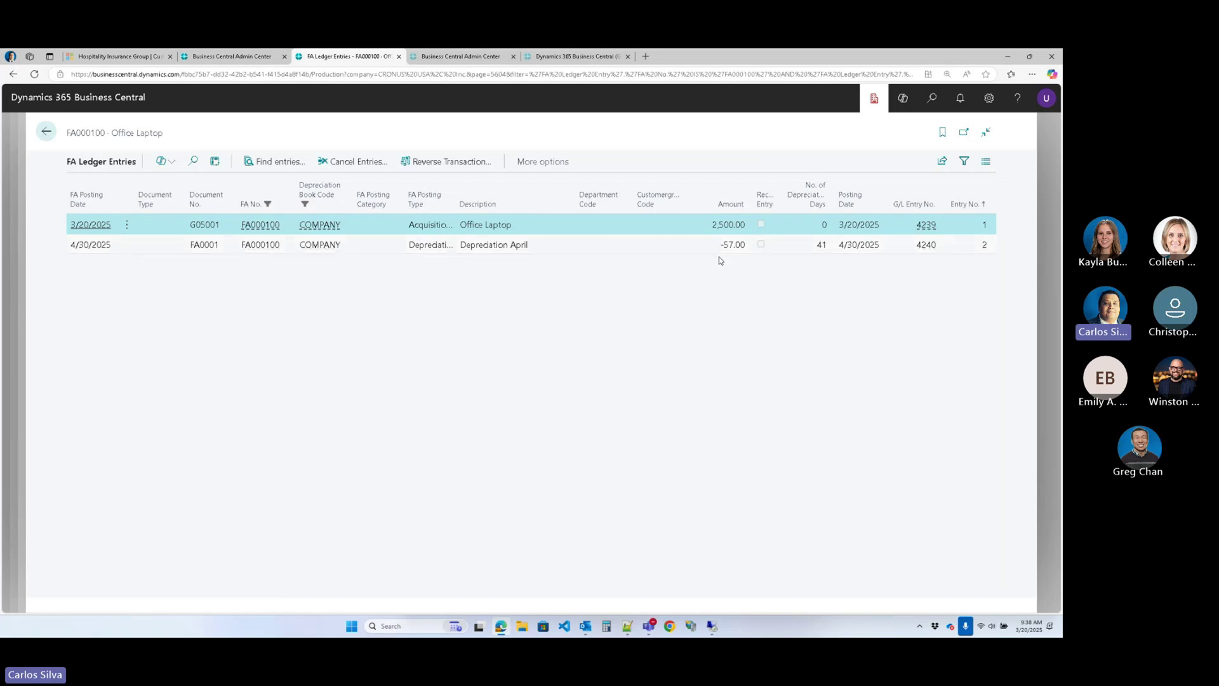
{"action": "key", "text": "Escape"}
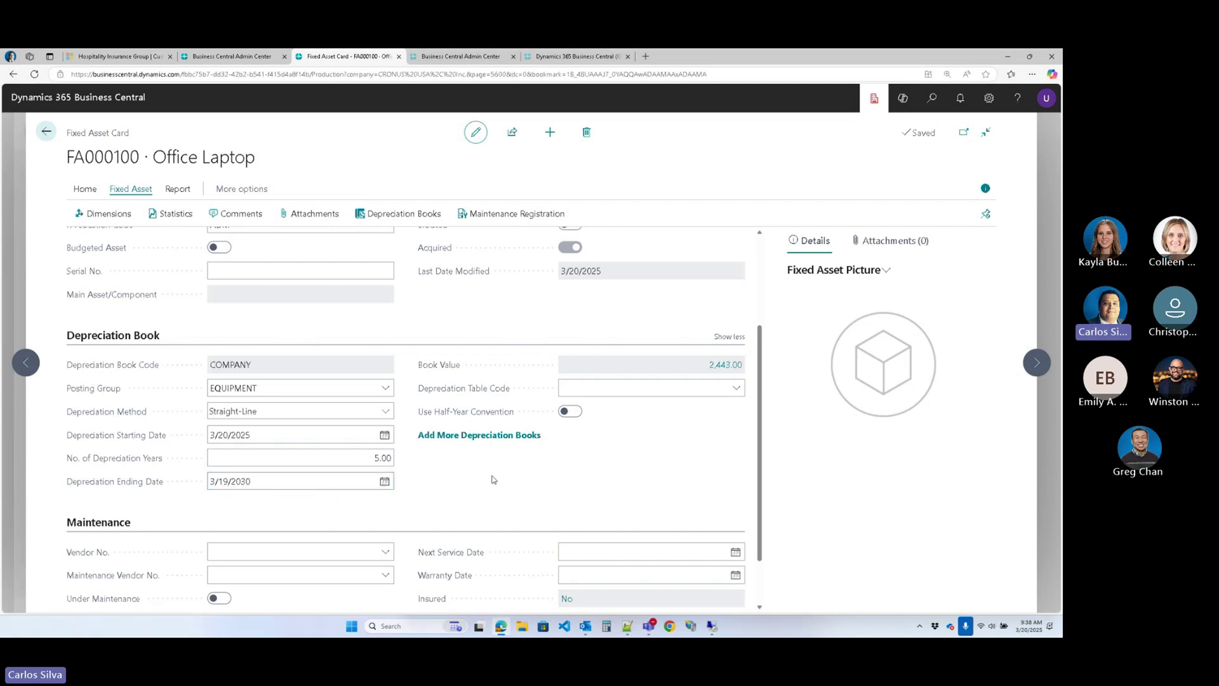
{"action": "left_click", "coordinate": [722, 367]}
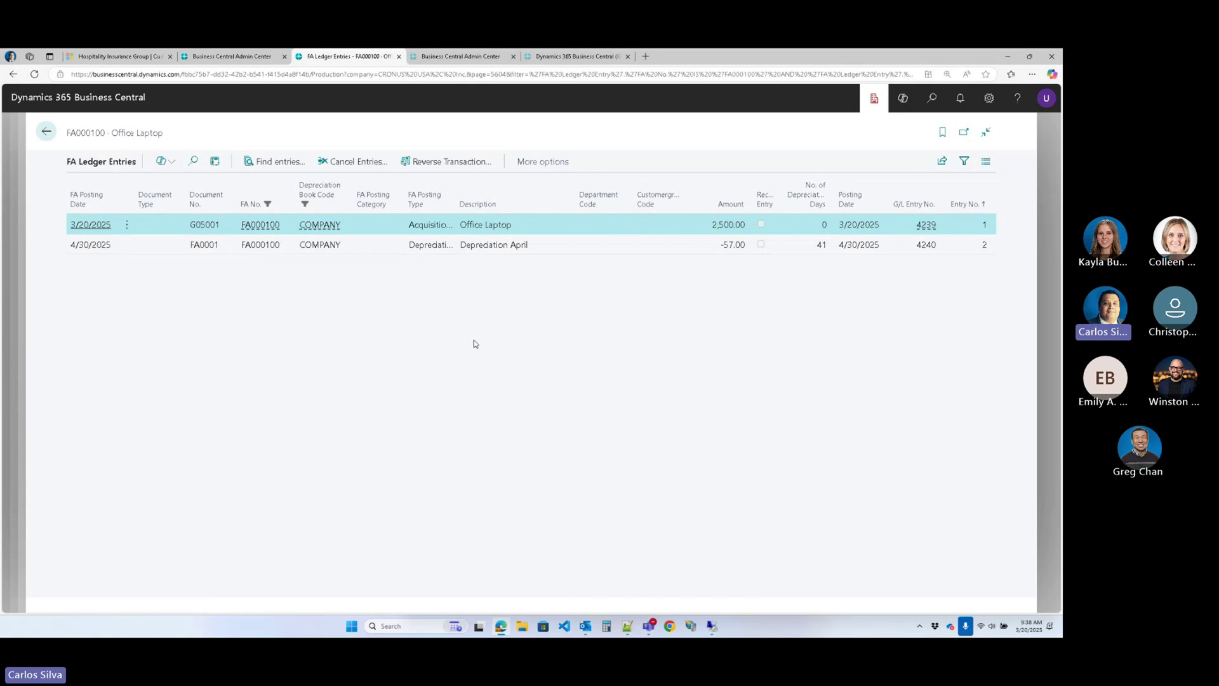
{"action": "left_click", "coordinate": [43, 138]}
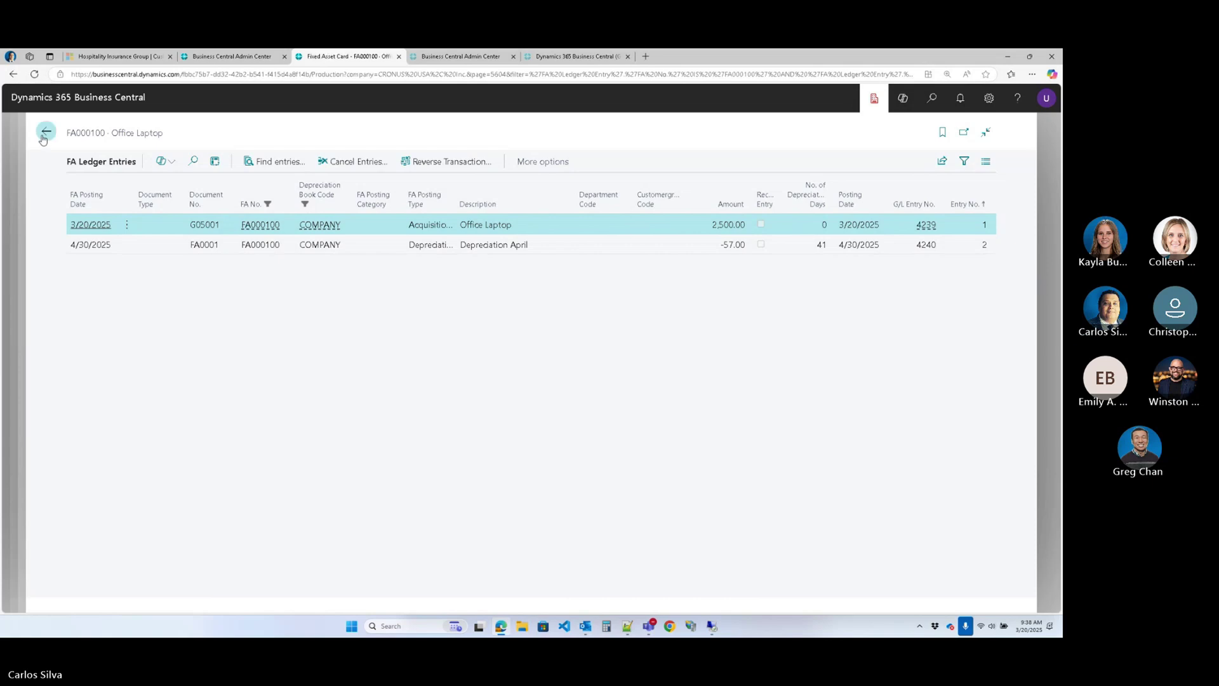
{"action": "left_click", "coordinate": [43, 137]}
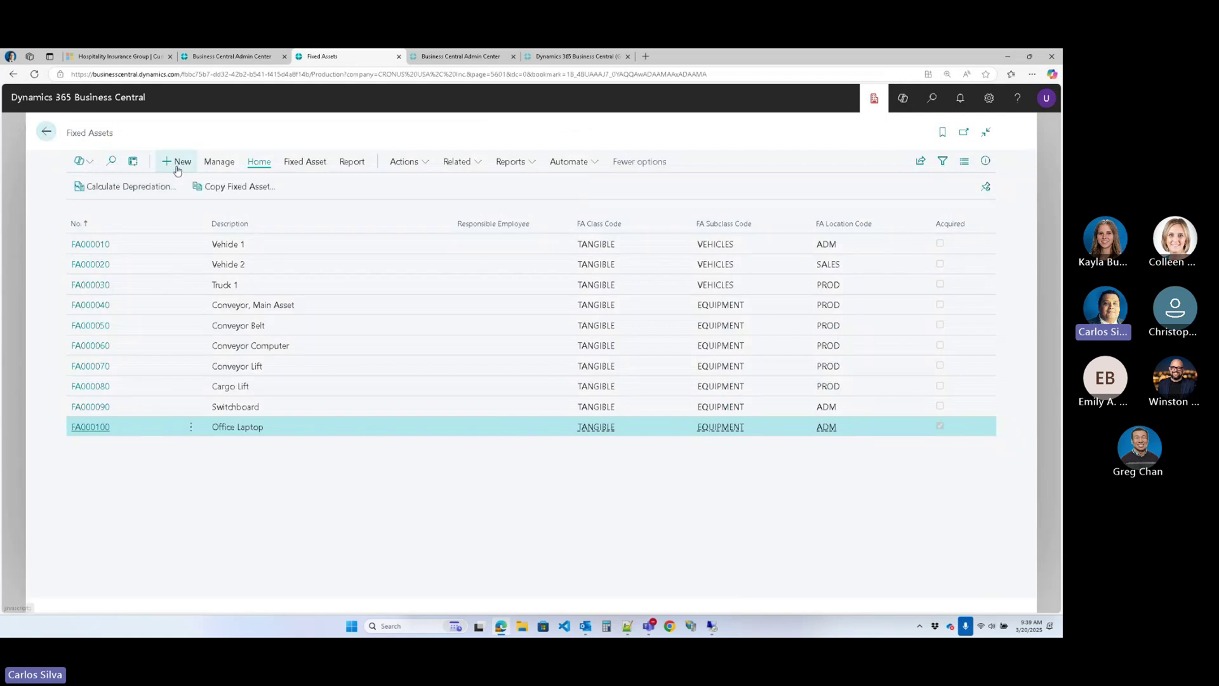
- Create a new fixed asset with the description "Laptop No.2"
{"action": "left_click", "coordinate": [177, 163]}
{"action": "left_click", "coordinate": [305, 298]}
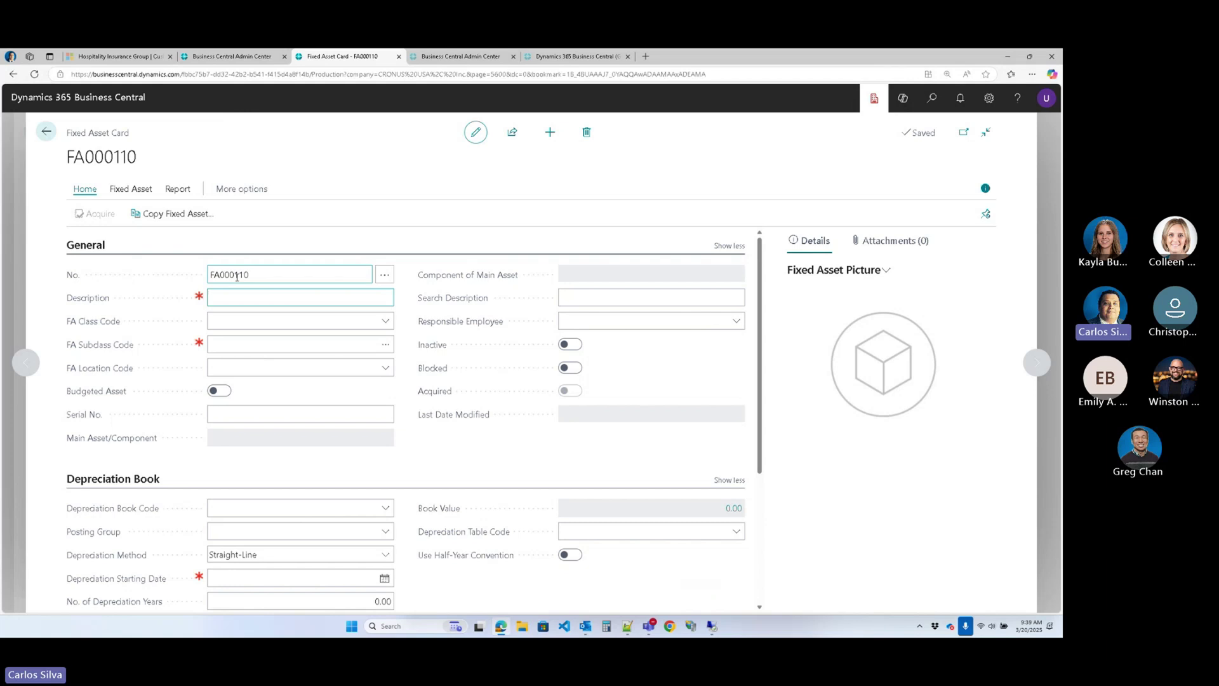
{"action": "type", "text": "Laptop "}
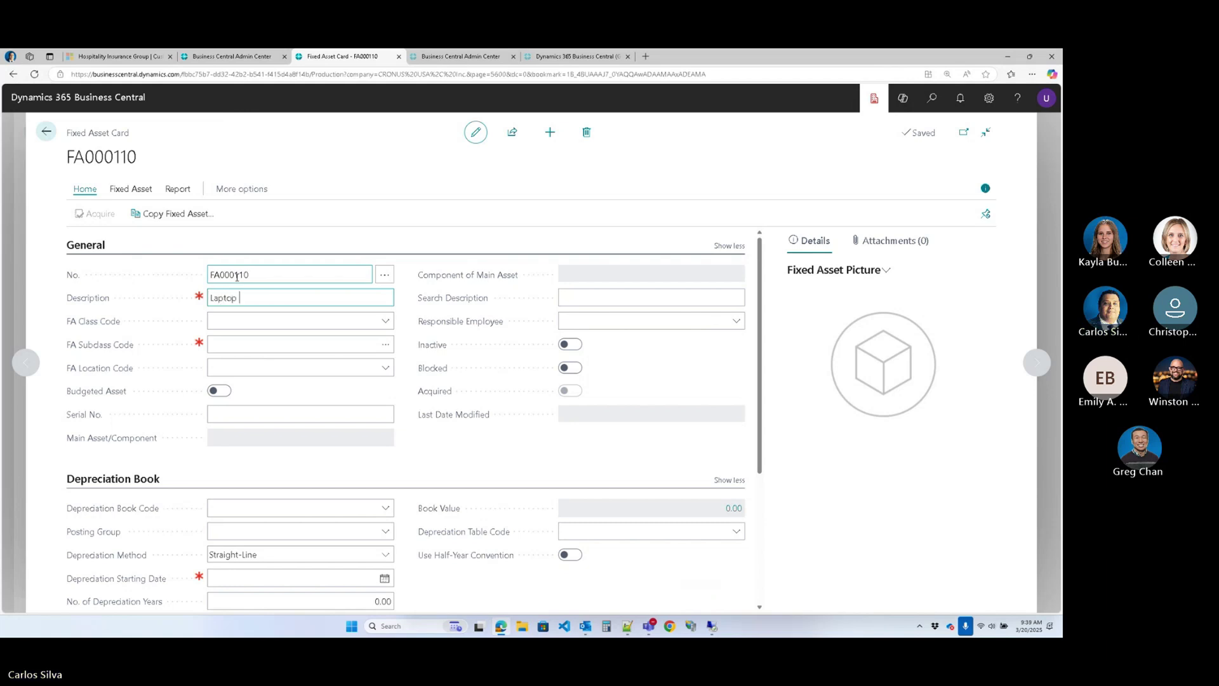
{"action": "type", "text": "No.2"}
{"action": "key", "text": "Tab"}
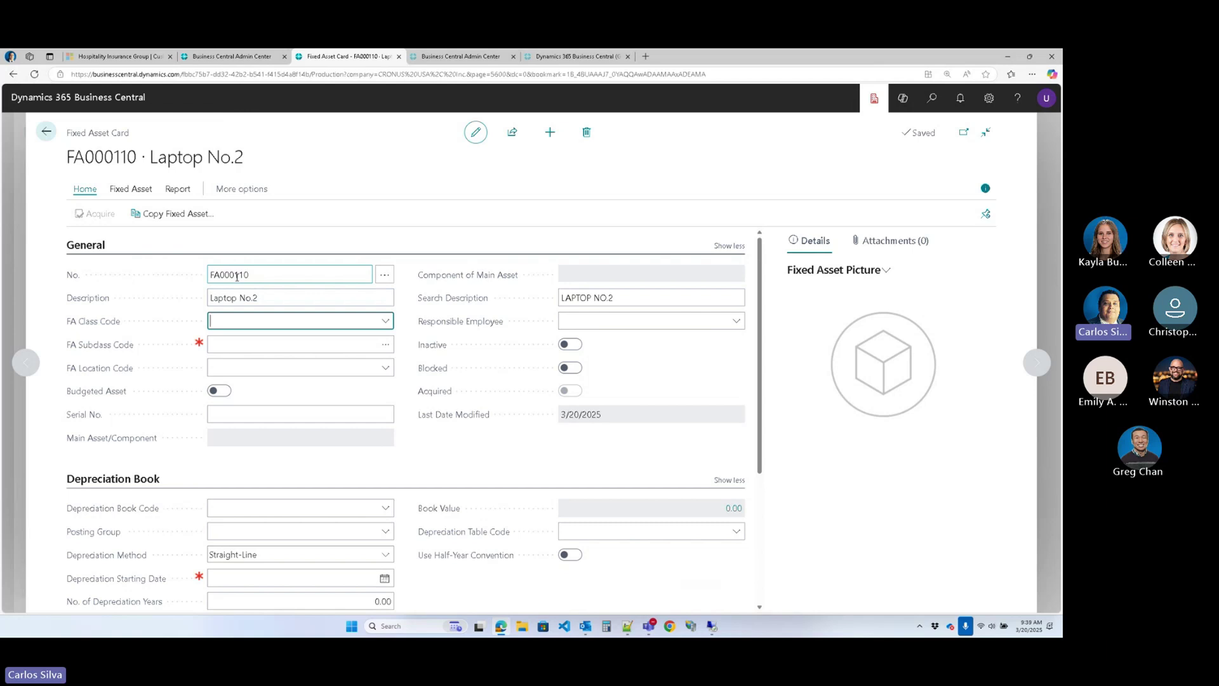
- Set the new asset's FA class code to TANGIBLE and its FA subclass code to EQUIPMENT
{"action": "left_click", "coordinate": [386, 321]}
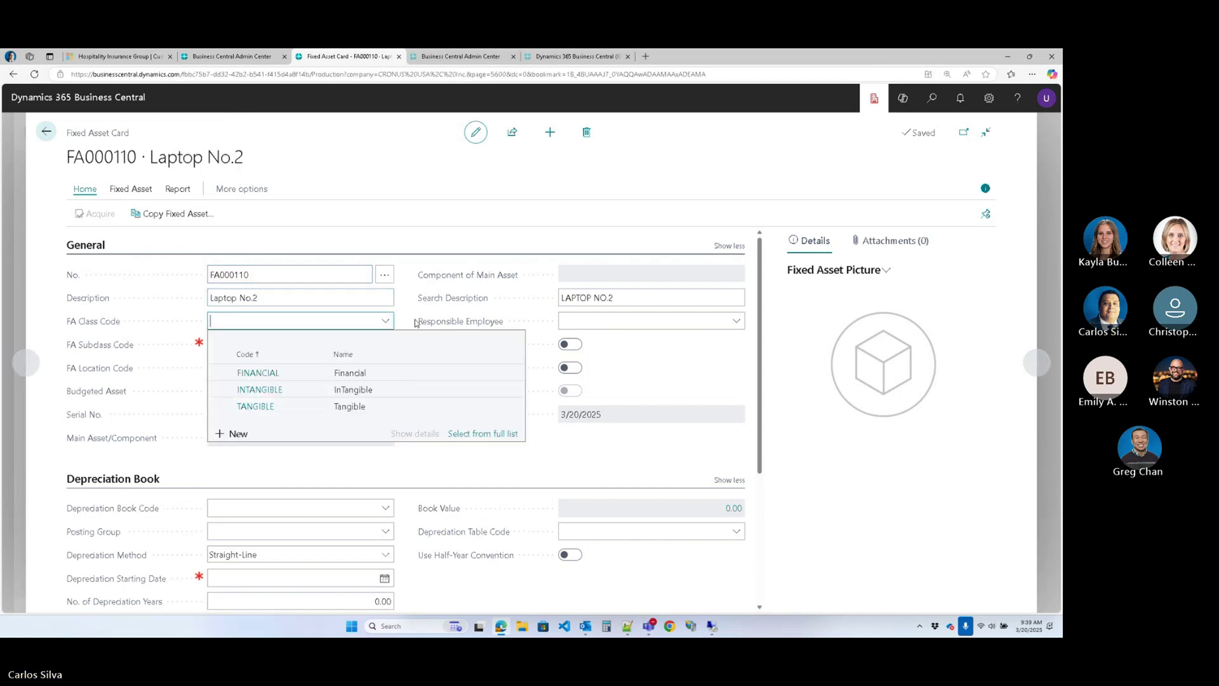
{"action": "left_click", "coordinate": [276, 406]}
{"action": "left_click", "coordinate": [257, 347]}
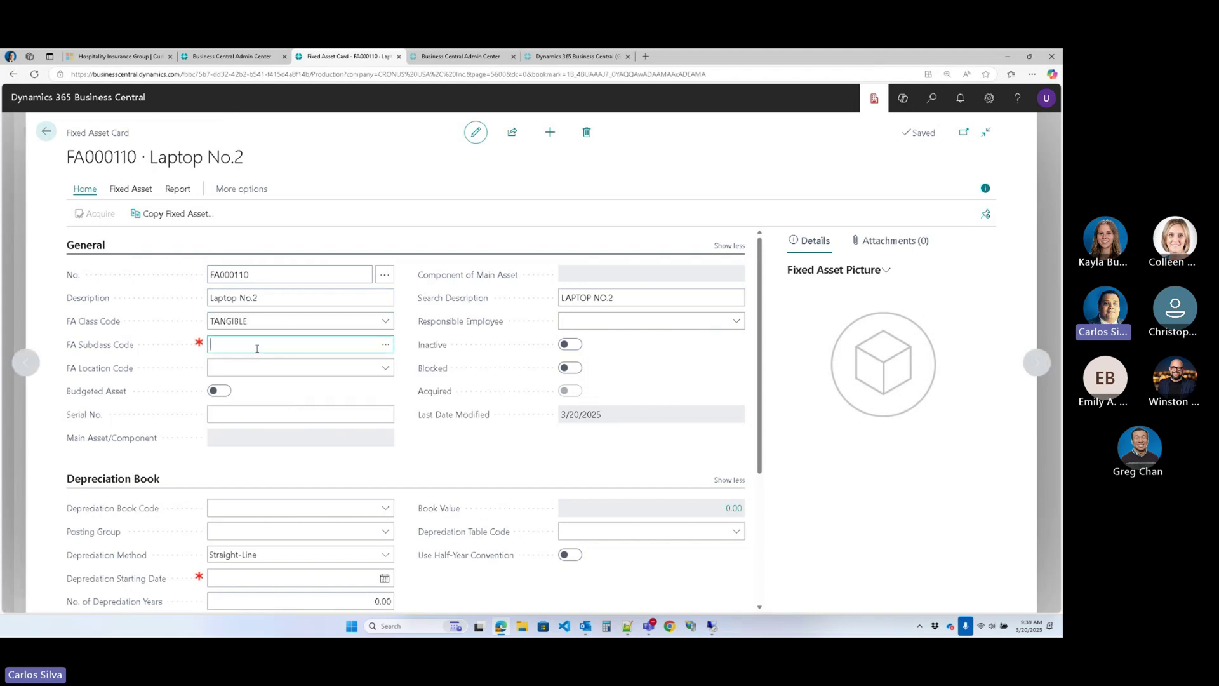
{"action": "left_click", "coordinate": [386, 348]}
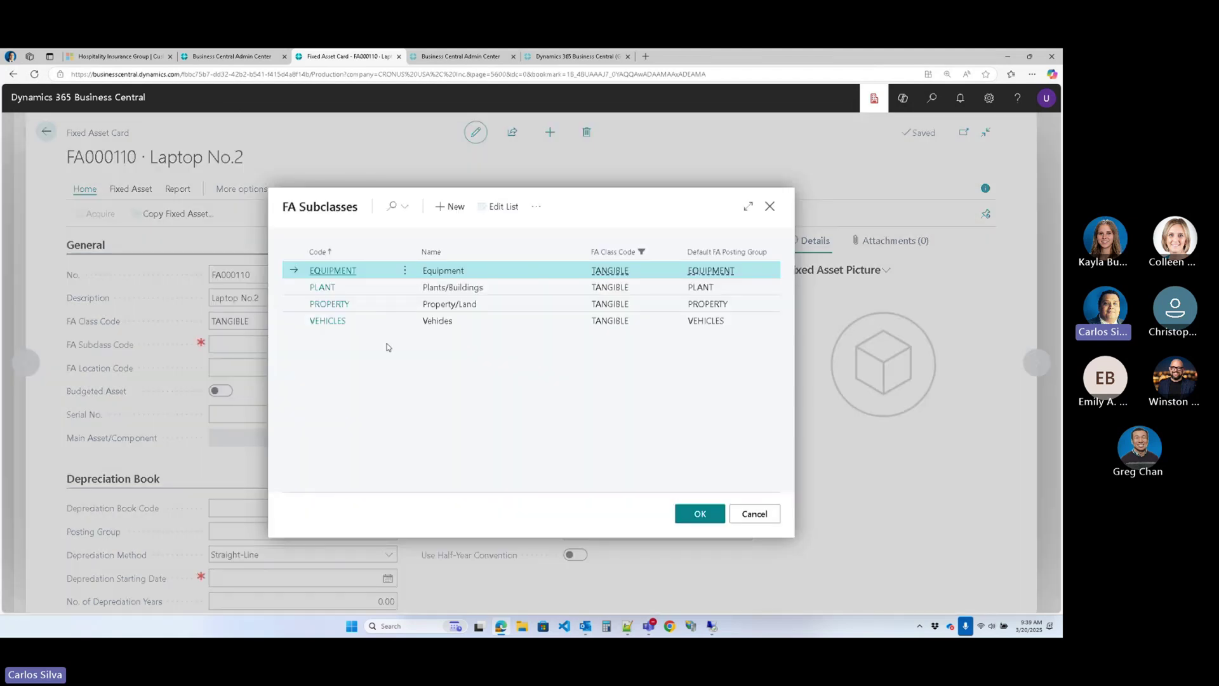
{"action": "left_click", "coordinate": [342, 275]}
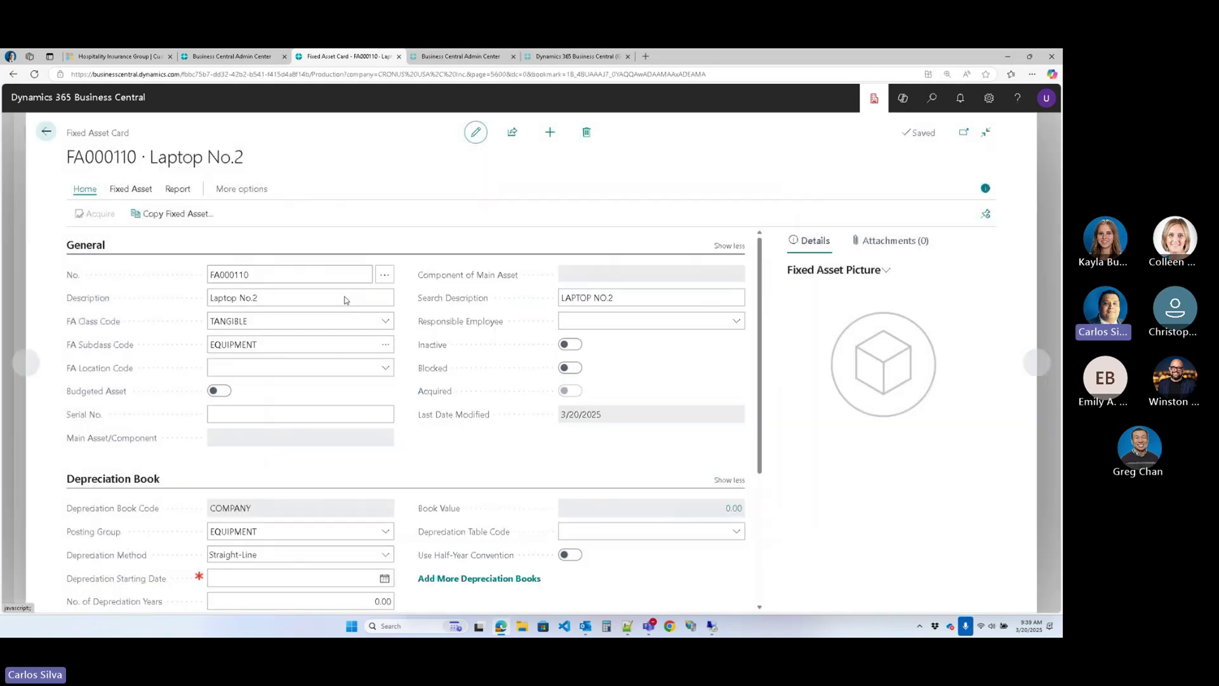
- Set the FA location code of Laptop No.2 to SALES
{"action": "left_click", "coordinate": [385, 368]}
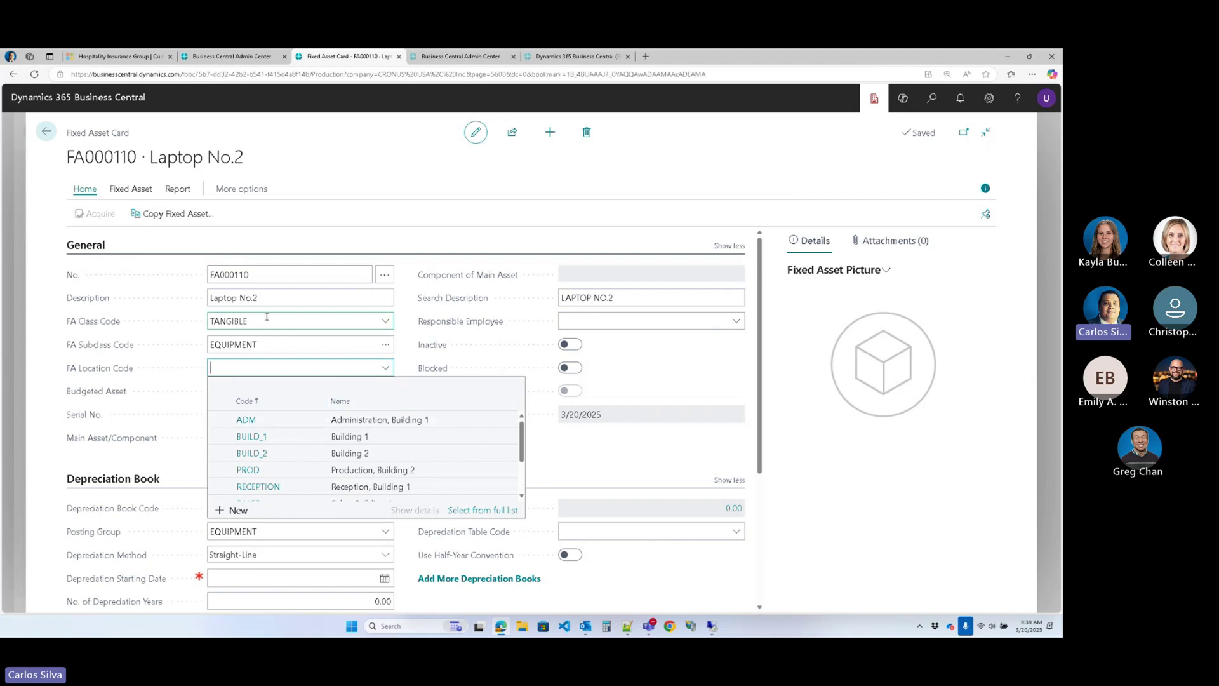
{"action": "scroll", "coordinate": [396, 423], "scroll_direction": "down", "scroll_amount": 2}
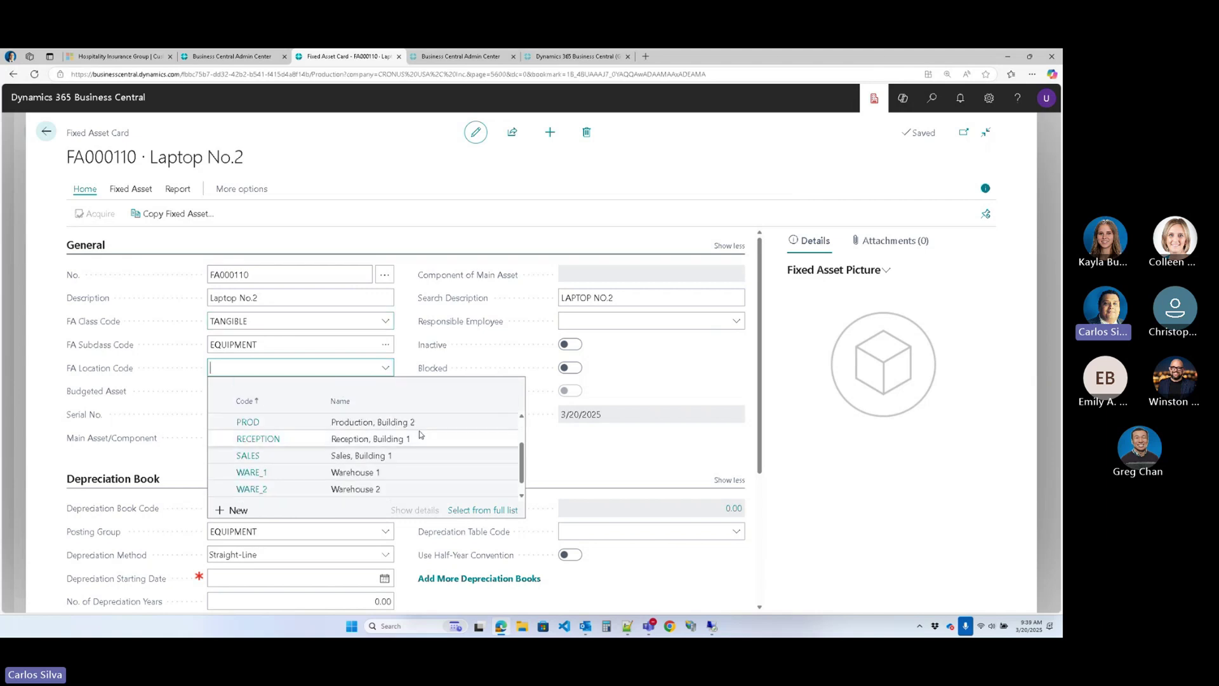
{"action": "left_click", "coordinate": [386, 452]}
{"action": "left_click", "coordinate": [403, 354]}
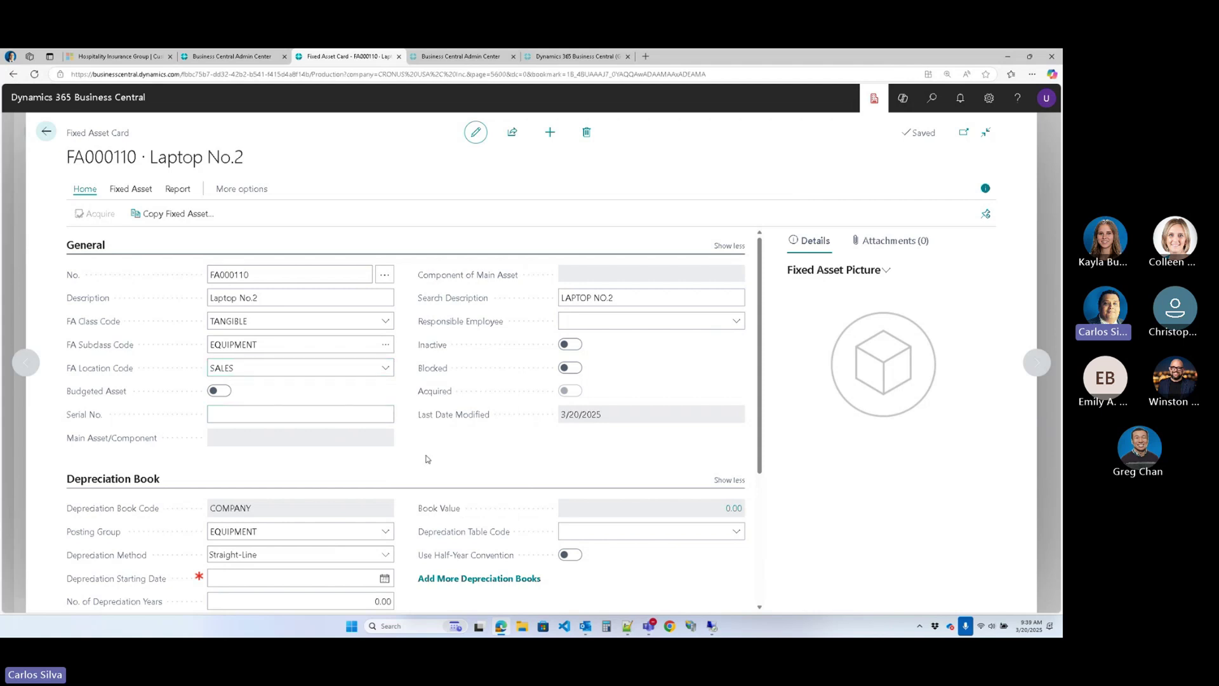
- Review the depreciation book fields of Laptop No.2 and return to the Fixed Assets list
{"action": "scroll", "coordinate": [428, 459], "scroll_direction": "down", "scroll_amount": 1}
{"action": "scroll", "coordinate": [675, 337], "scroll_direction": "up", "scroll_amount": 1}
{"action": "mouse_move", "coordinate": [438, 275]}
{"action": "scroll", "coordinate": [410, 315], "scroll_direction": "down", "scroll_amount": 3}
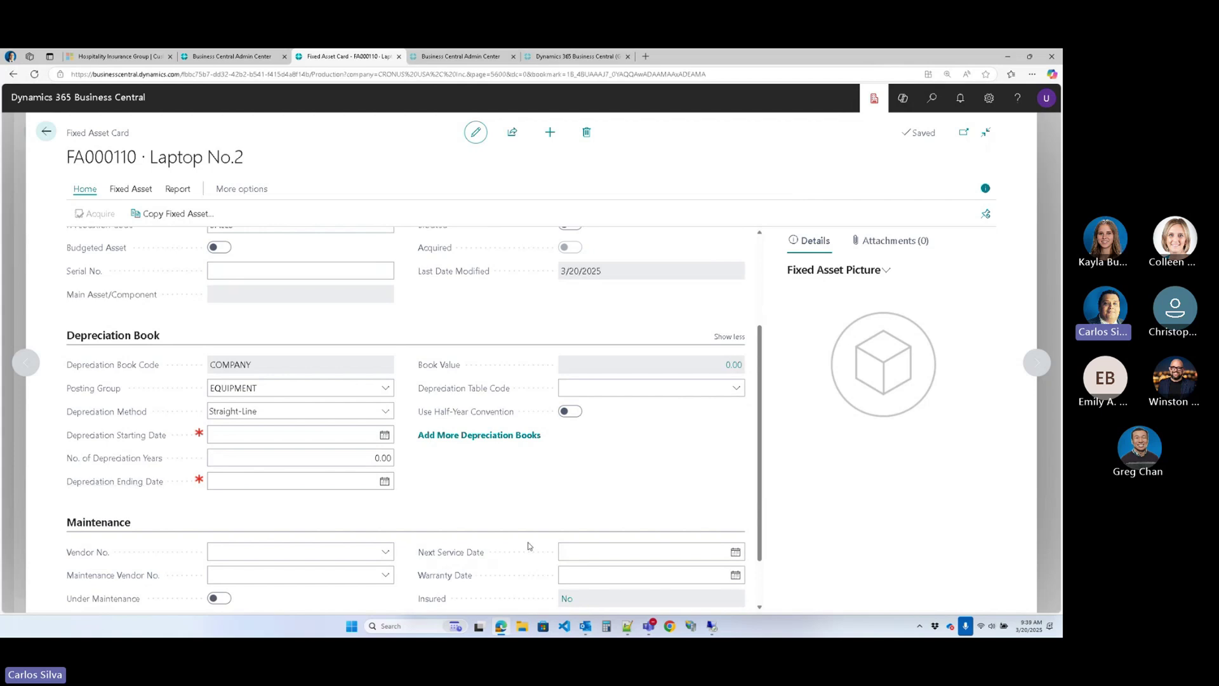
{"action": "left_click", "coordinate": [358, 452]}
{"action": "left_click", "coordinate": [726, 397]}
{"action": "key", "text": "Escape"}
- Search for "fixed asset jou" and open the Fixed Asset G/L Journals page
{"action": "left_click", "coordinate": [932, 99]}
{"action": "type", "text": "fixe"}
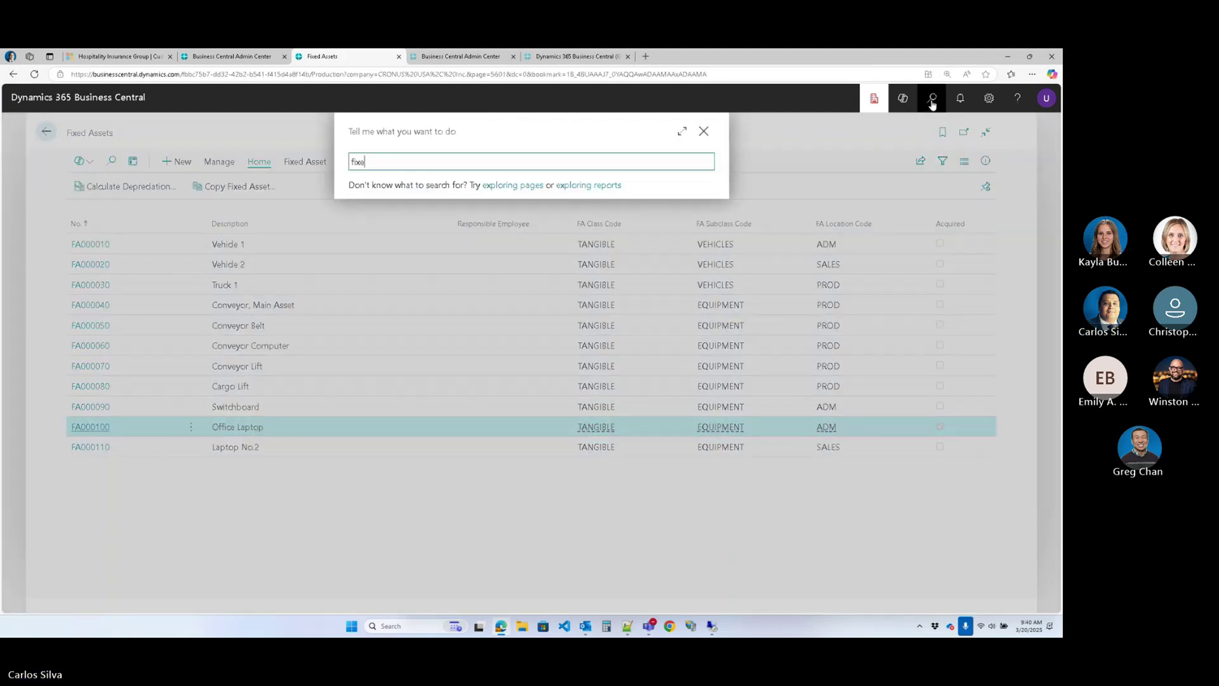
{"action": "type", "text": "d asset j"}
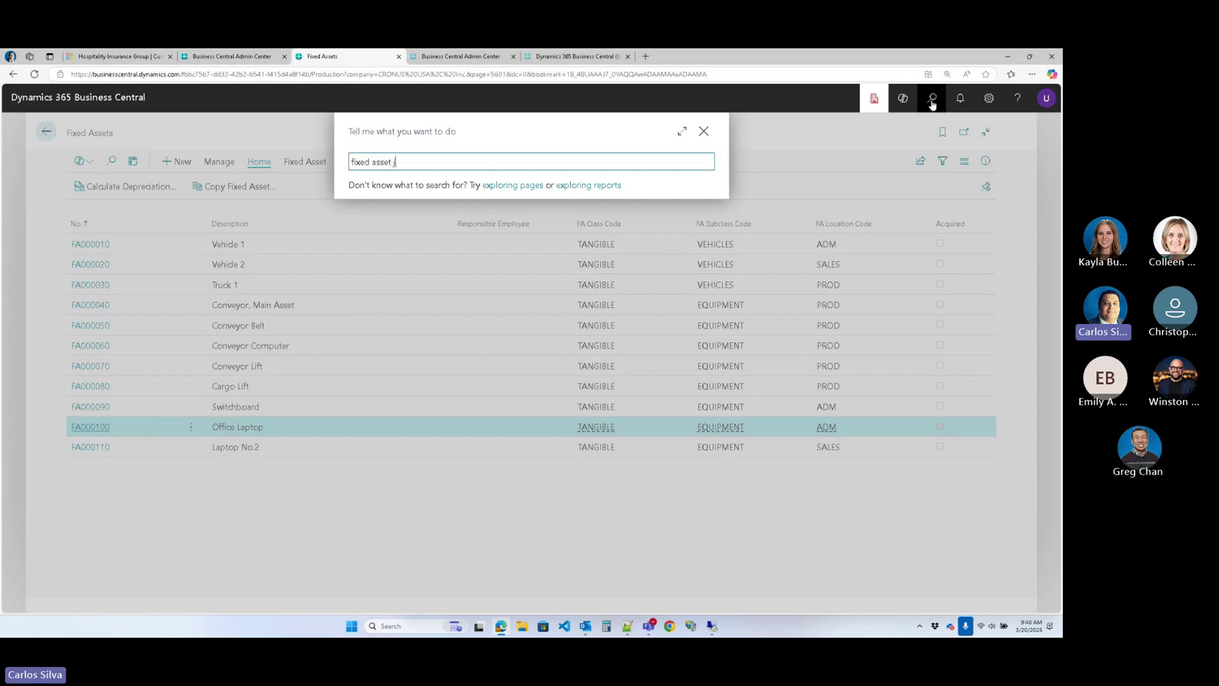
{"action": "type", "text": "ou"}
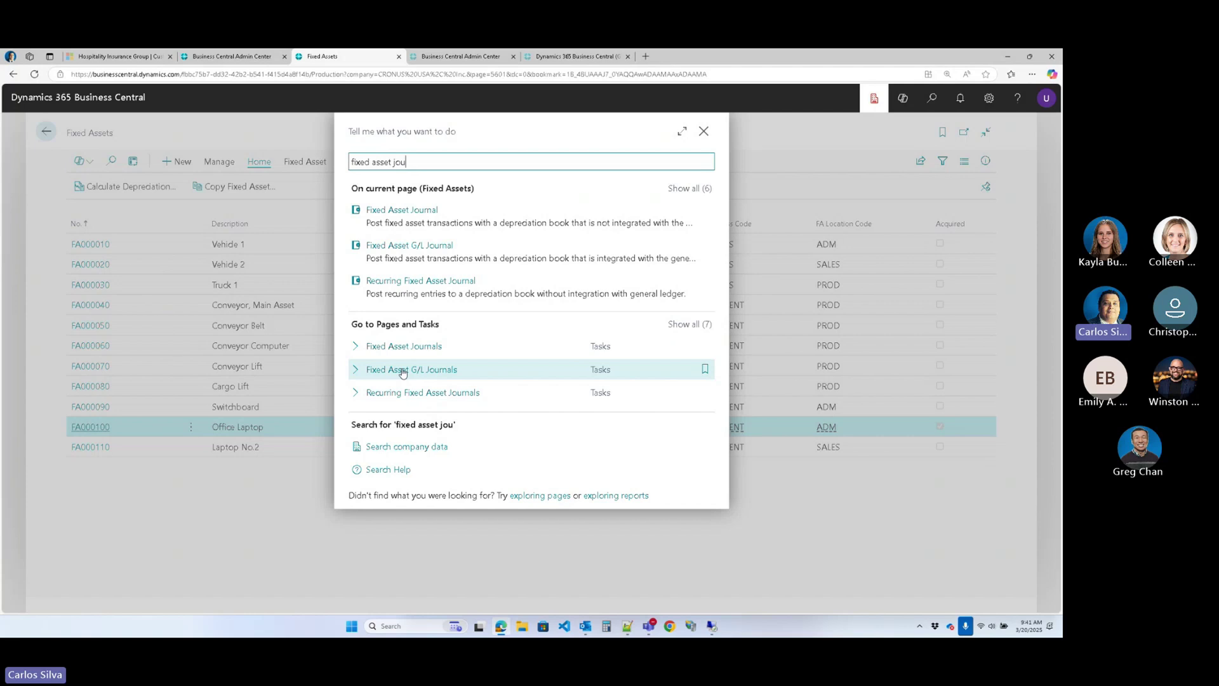
{"action": "left_click", "coordinate": [402, 371]}
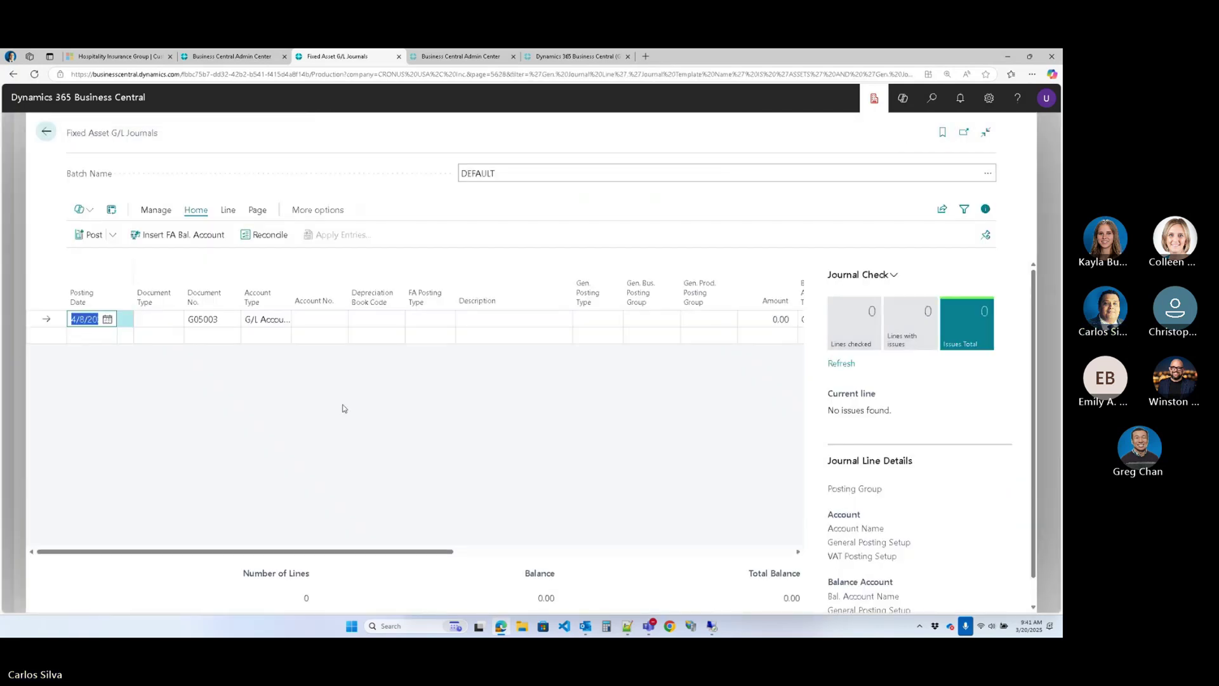
- Set the journal line's posting date to 3/20/2025, keeping the document type blank and the document number as proposed
{"action": "left_click", "coordinate": [107, 319]}
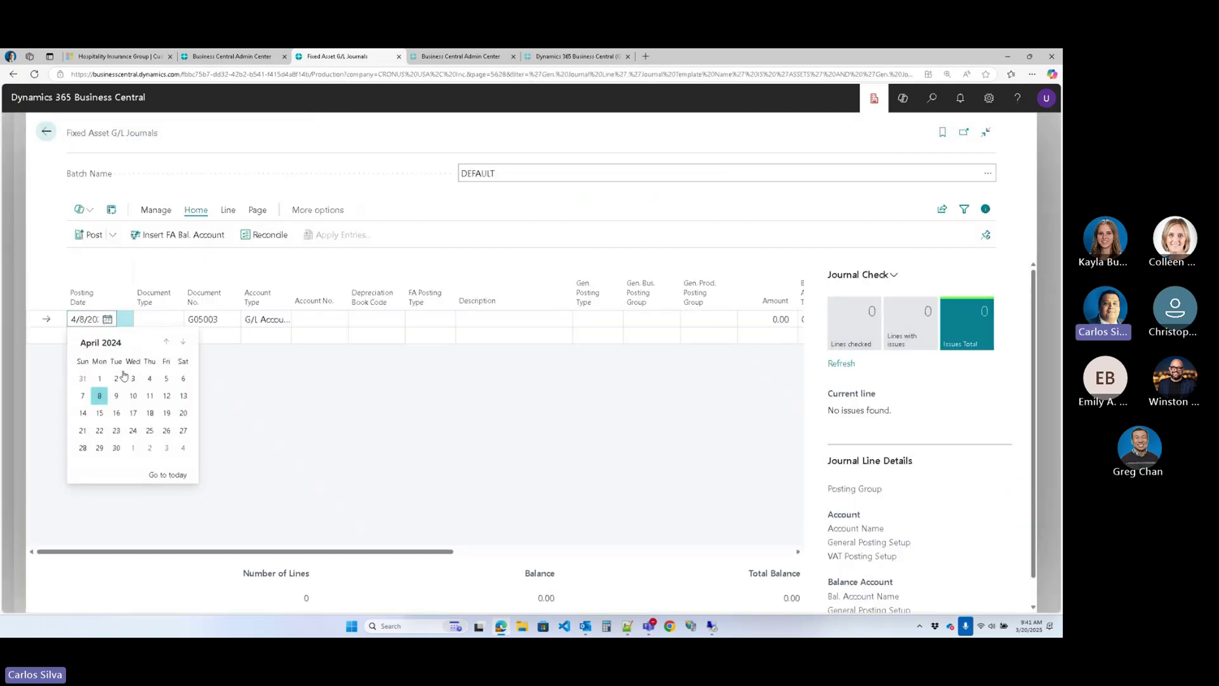
{"action": "left_click", "coordinate": [94, 323]}
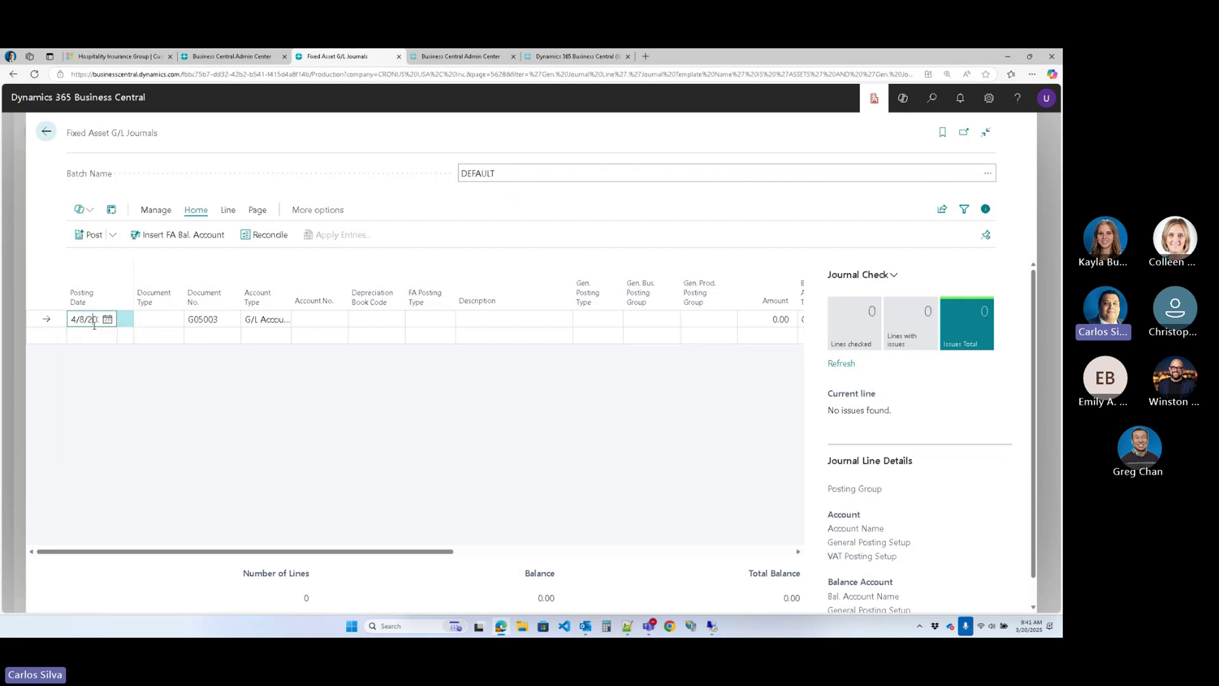
{"action": "triple_click", "coordinate": [94, 324]}
{"action": "type", "text": "t"}
{"action": "key", "text": "Tab"}
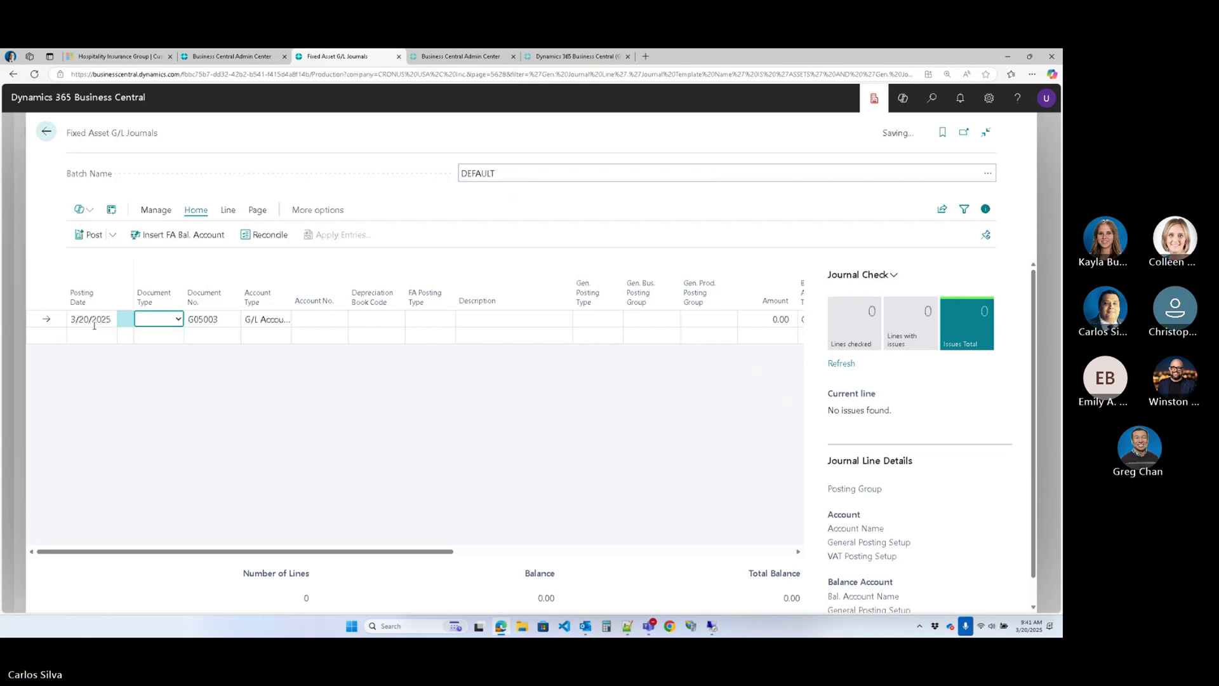
{"action": "key", "text": "Tab"}
{"action": "key", "text": "Tab"}
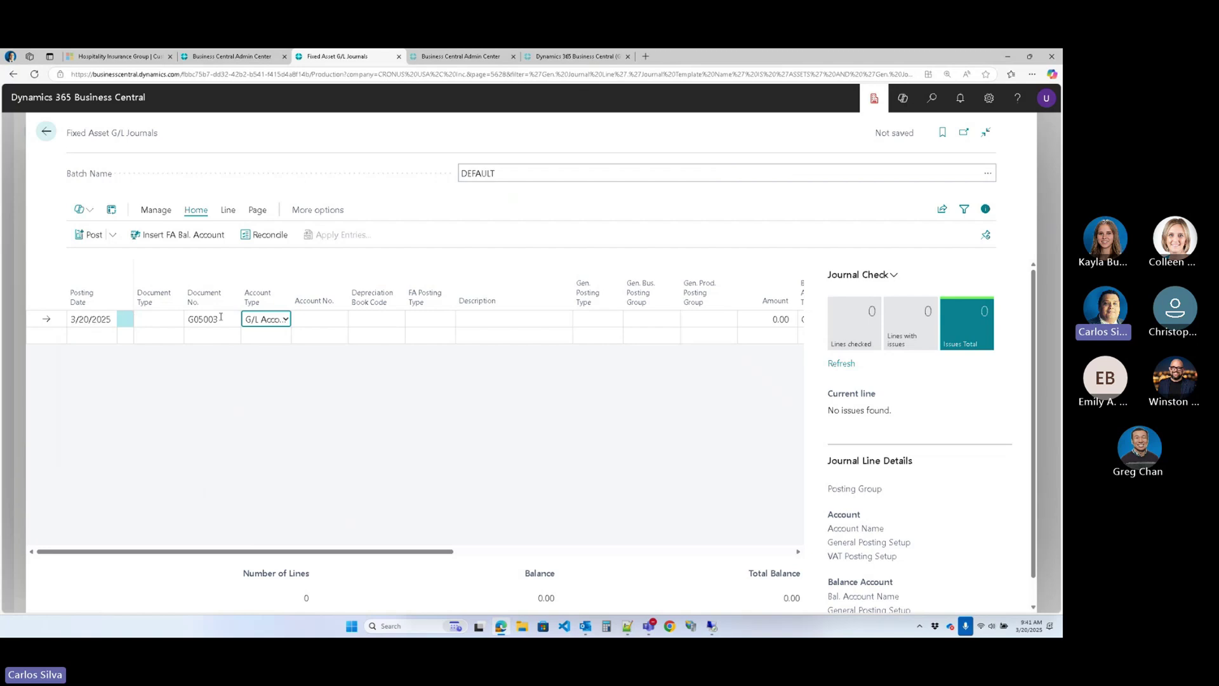
- Set the line's account type to Fixed Asset and choose Laptop No.2 (FA000110) as the account
{"action": "left_click", "coordinate": [266, 320]}
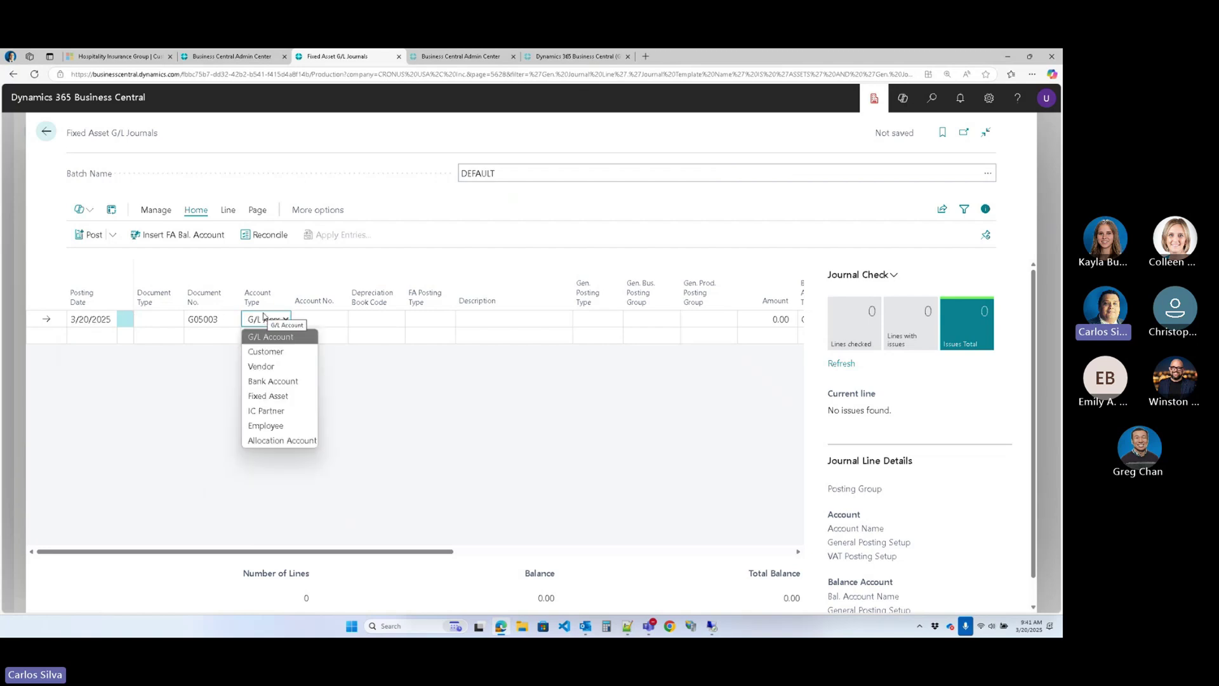
{"action": "left_click", "coordinate": [284, 396]}
{"action": "left_click", "coordinate": [337, 319]}
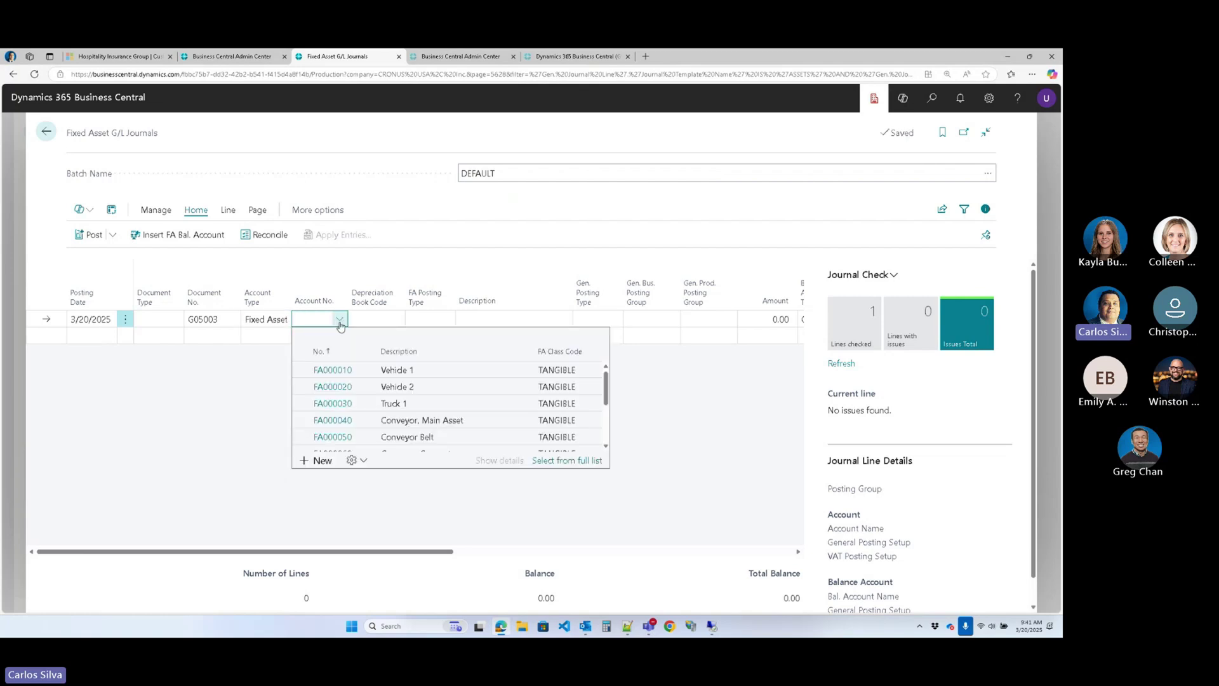
{"action": "scroll", "coordinate": [345, 381], "scroll_direction": "down", "scroll_amount": 3}
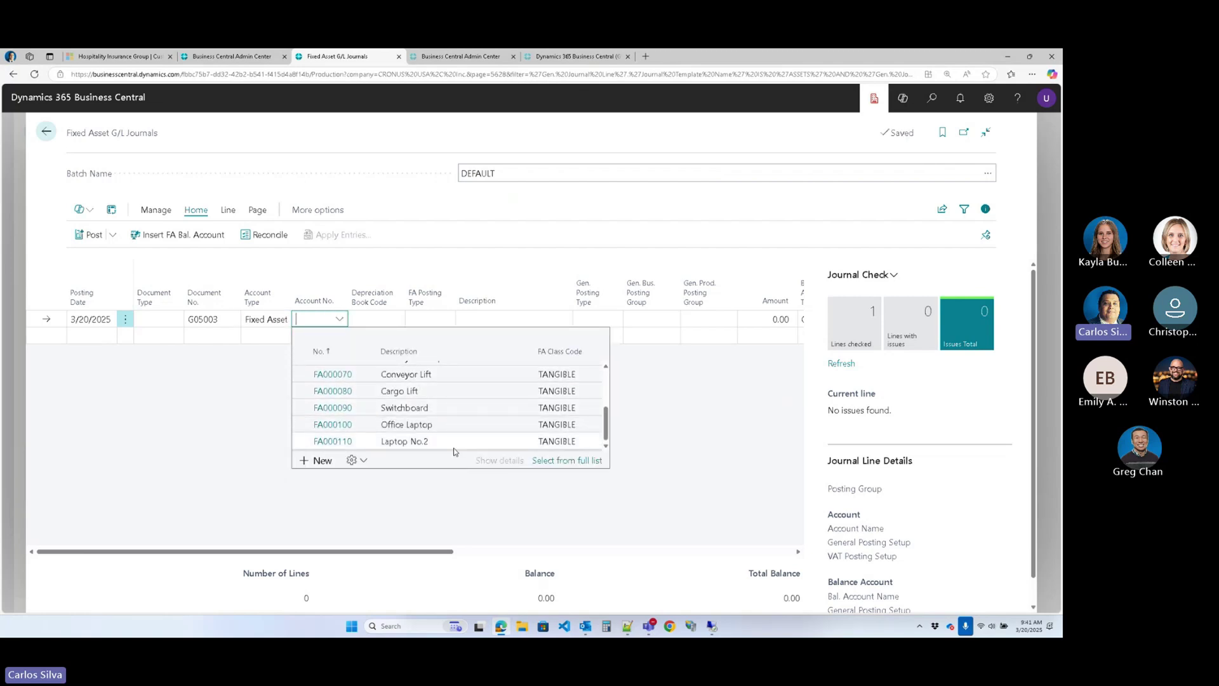
{"action": "left_click", "coordinate": [341, 443]}
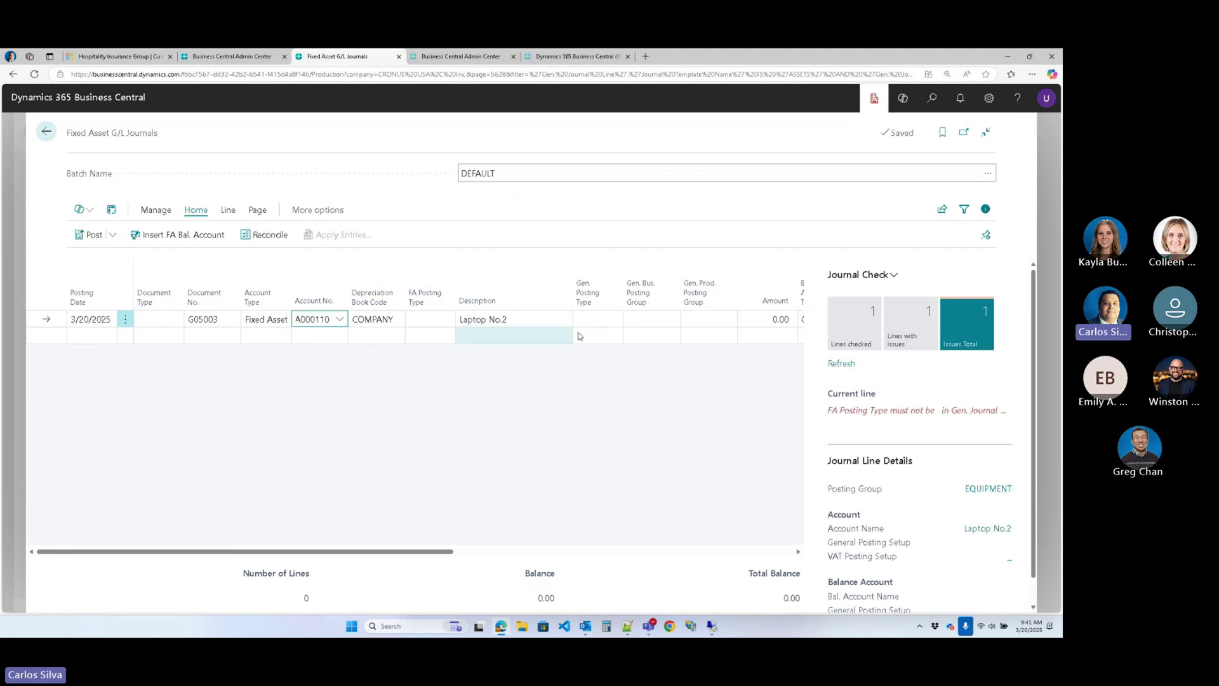
- Enter an amount of 3,000 for the line and set its balancing G/L account to 12220, Computers
{"action": "left_click", "coordinate": [754, 322]}
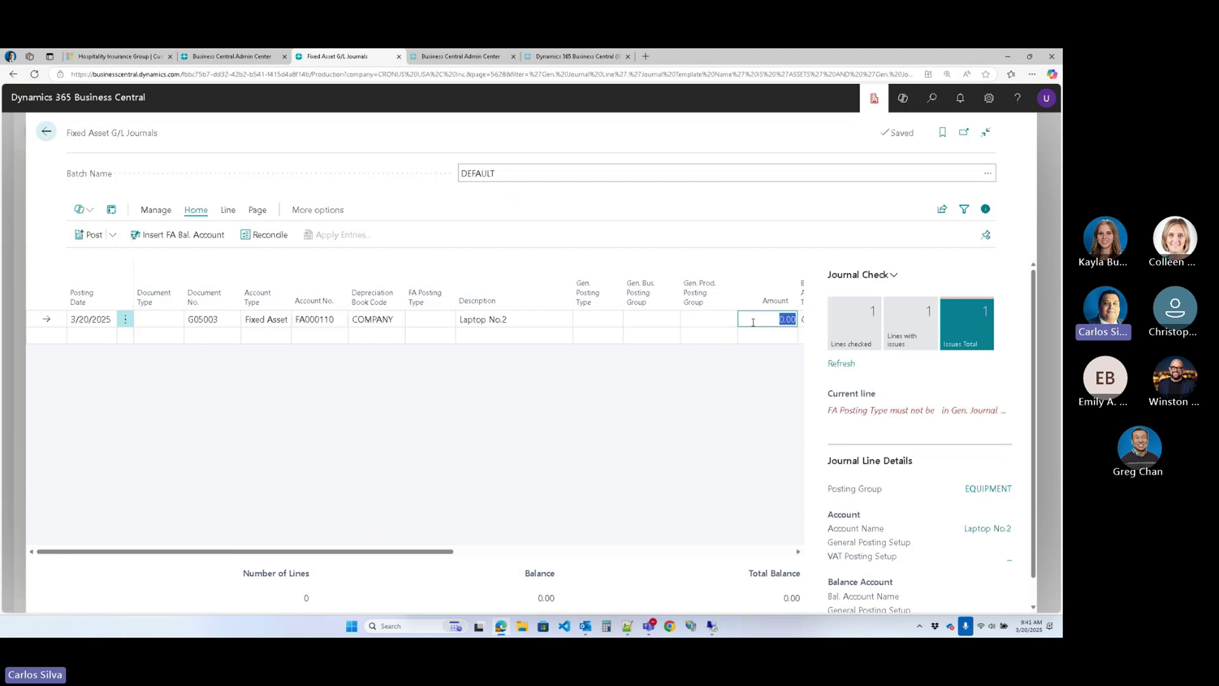
{"action": "type", "text": "3000"}
{"action": "key", "text": "Tab"}
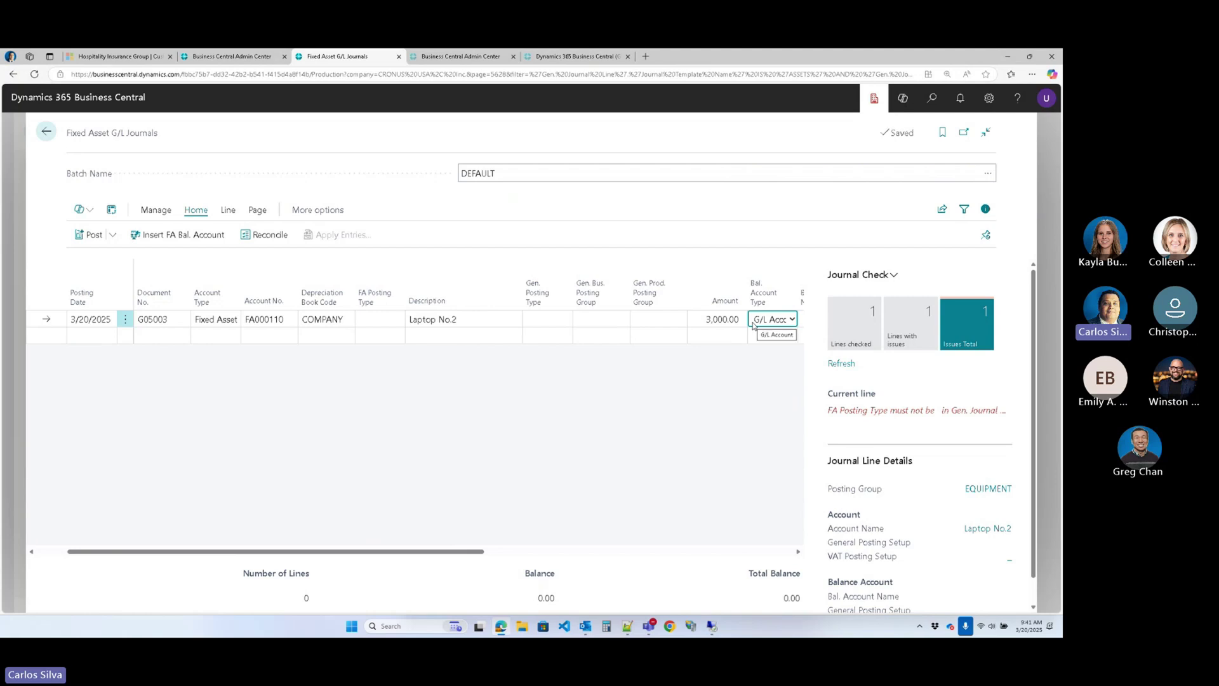
{"action": "key", "text": "Tab"}
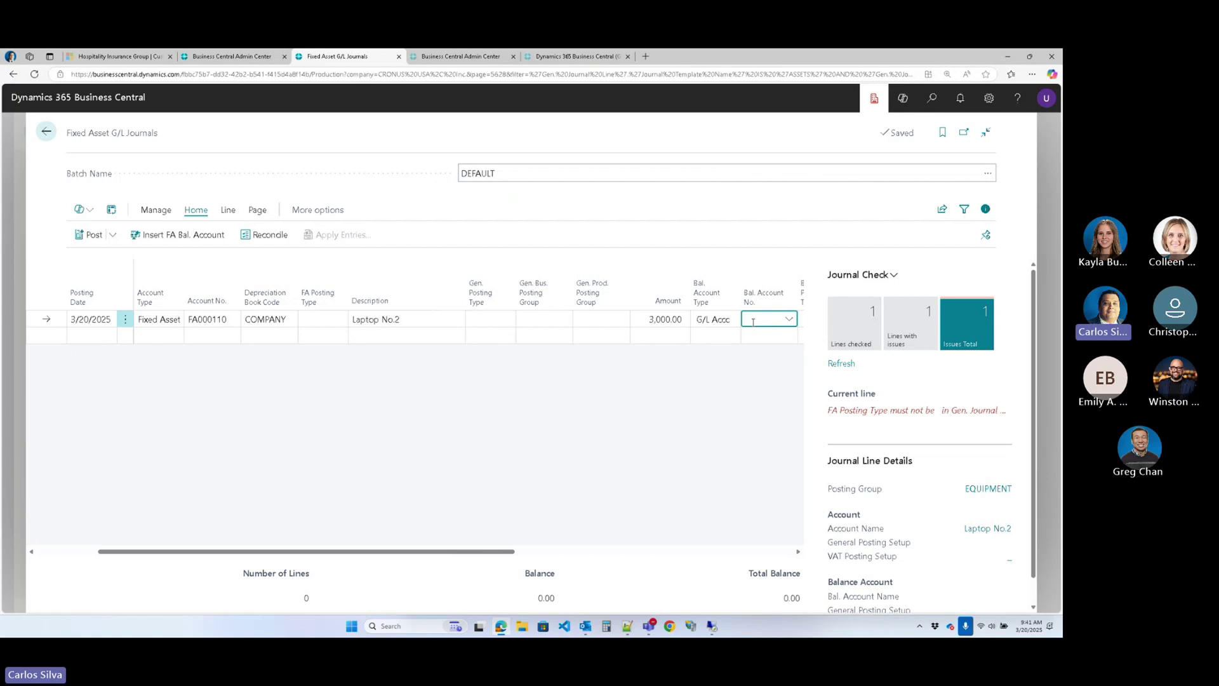
{"action": "type", "text": "122"}
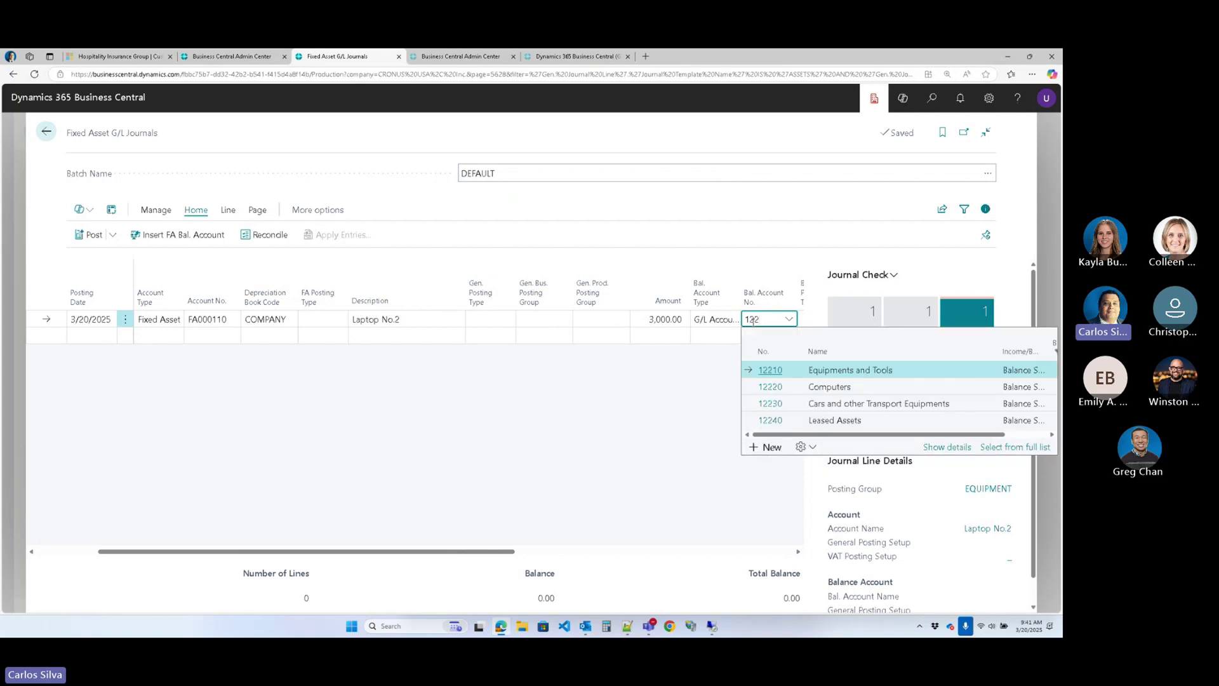
{"action": "left_click", "coordinate": [776, 390]}
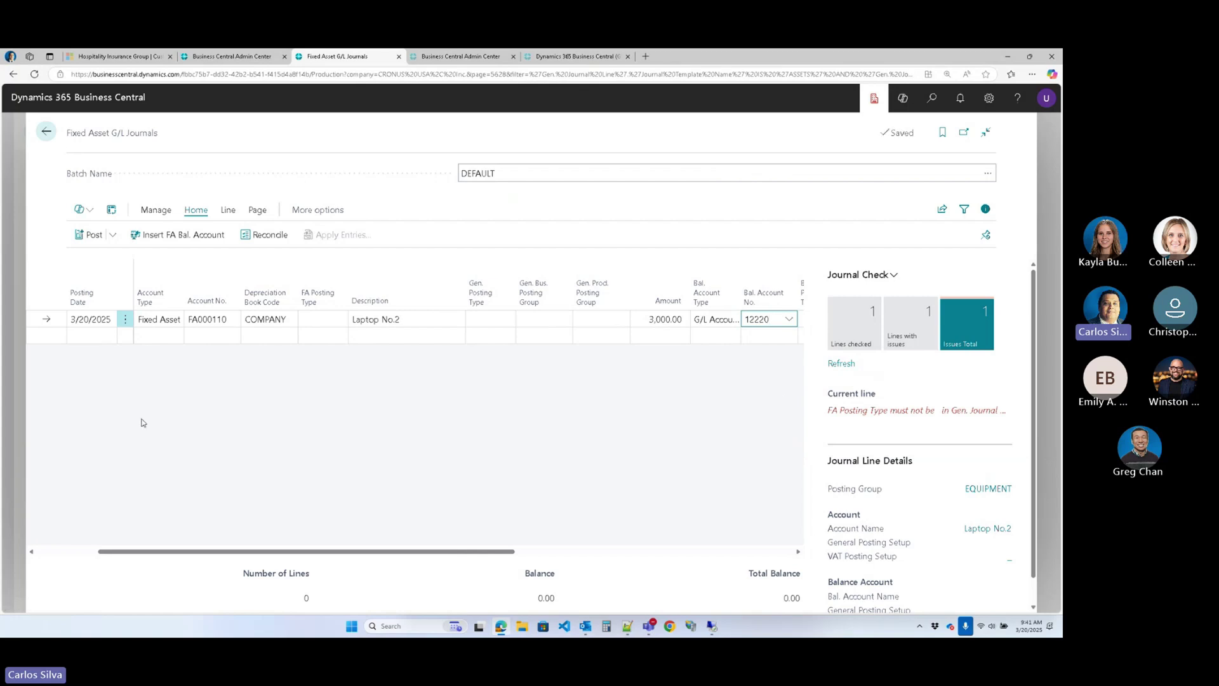
- Try to post the journal line without an FA posting type, and return to the journal
{"action": "left_click", "coordinate": [82, 243]}
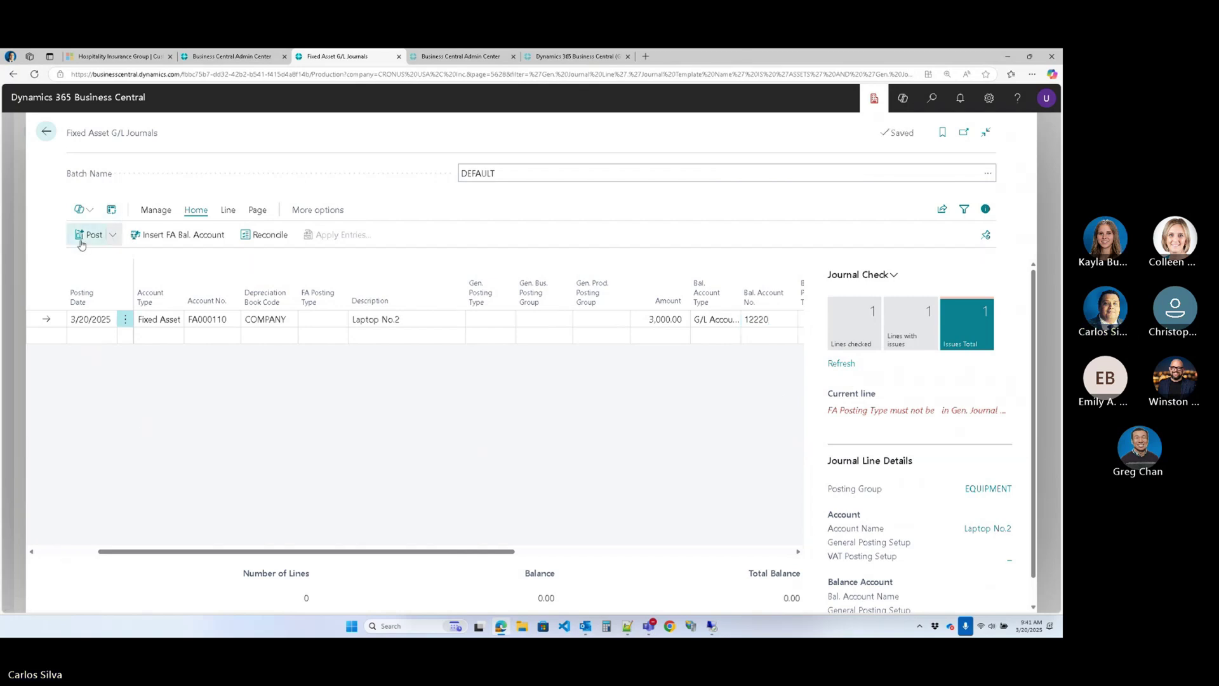
{"action": "left_click", "coordinate": [585, 391]}
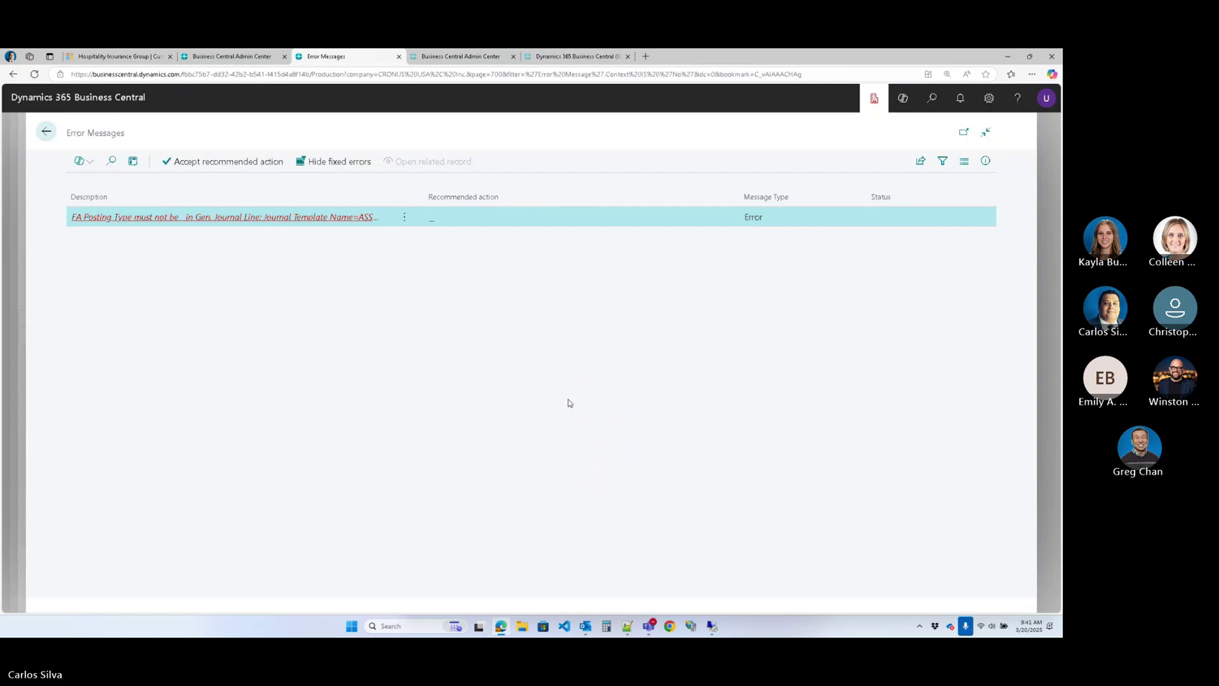
{"action": "key", "text": "Escape"}
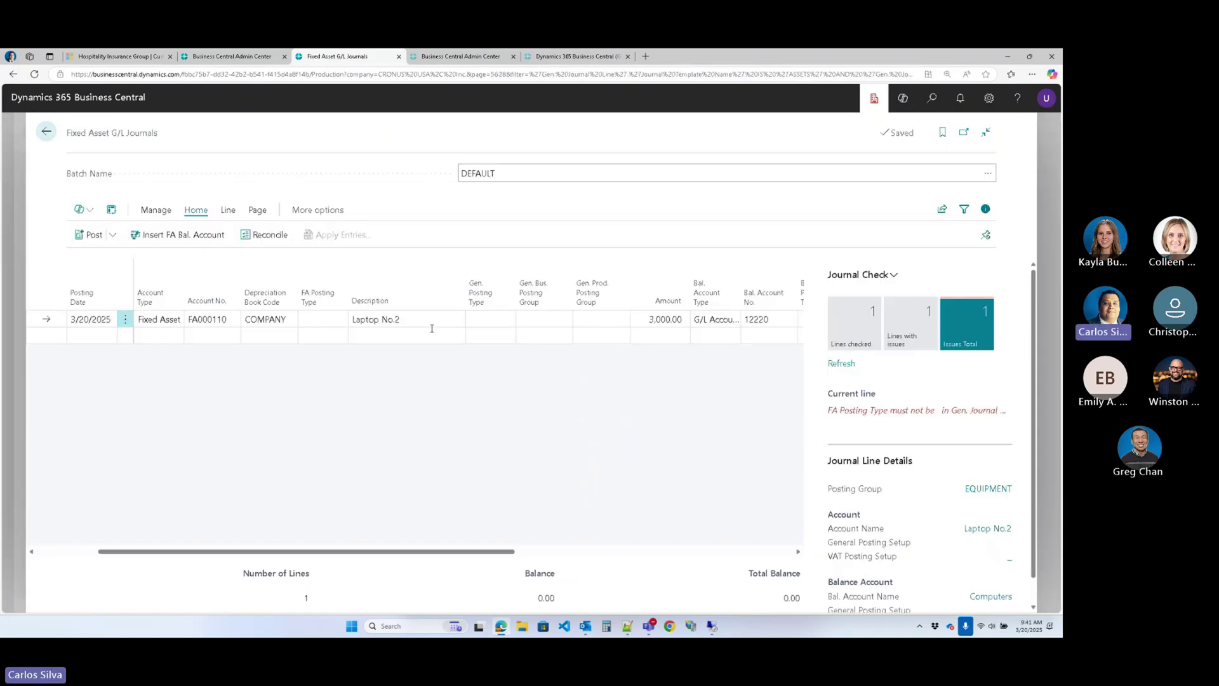
- Set the FA posting type of the Laptop No.2 line to Acquisition Cost and recheck the line for issues
{"action": "left_click", "coordinate": [331, 326]}
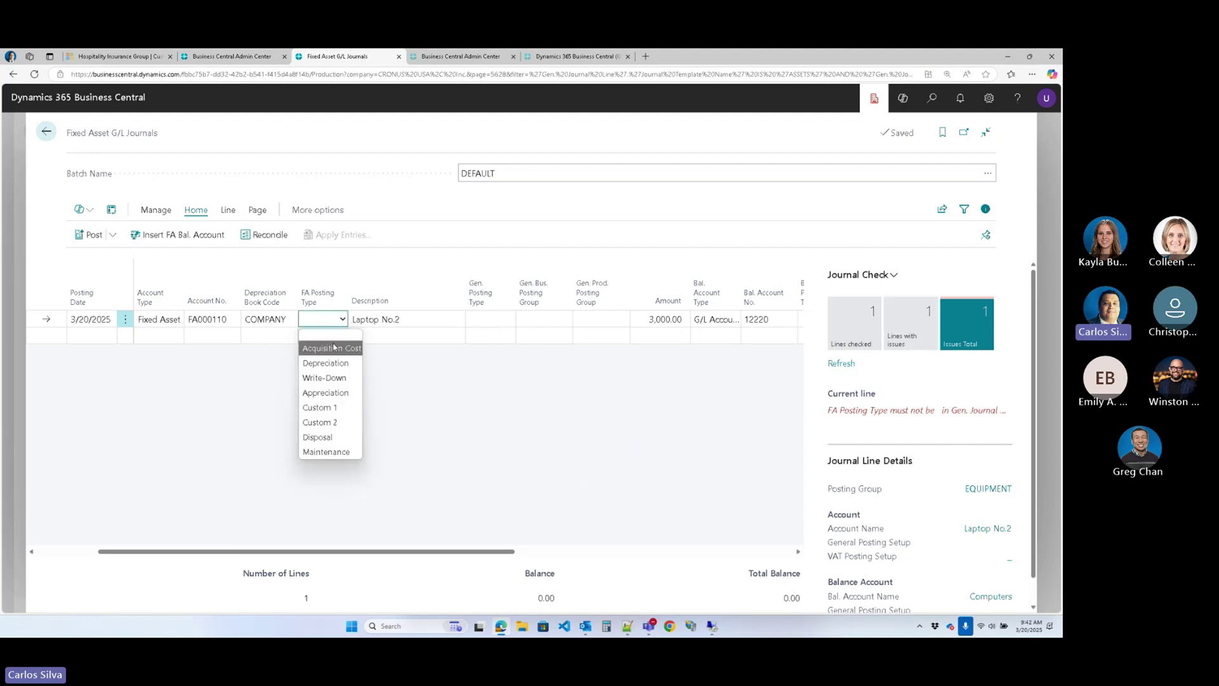
{"action": "left_click", "coordinate": [335, 347]}
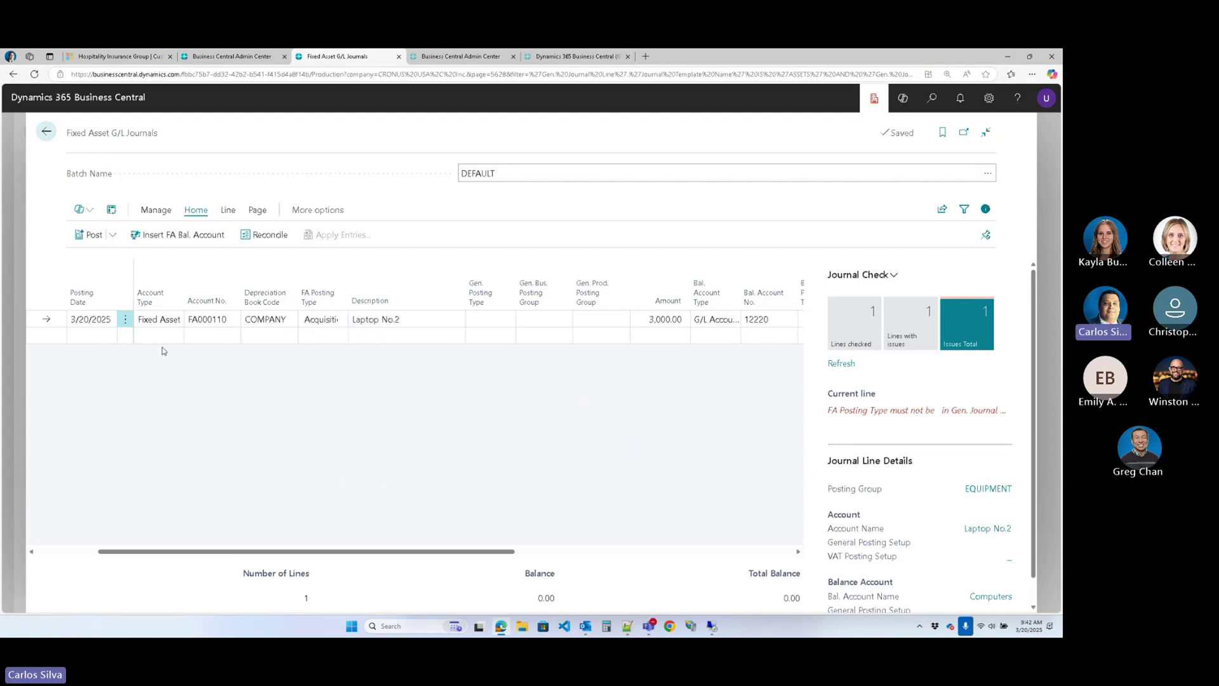
{"action": "left_click", "coordinate": [425, 326]}
{"action": "key", "text": "Up"}
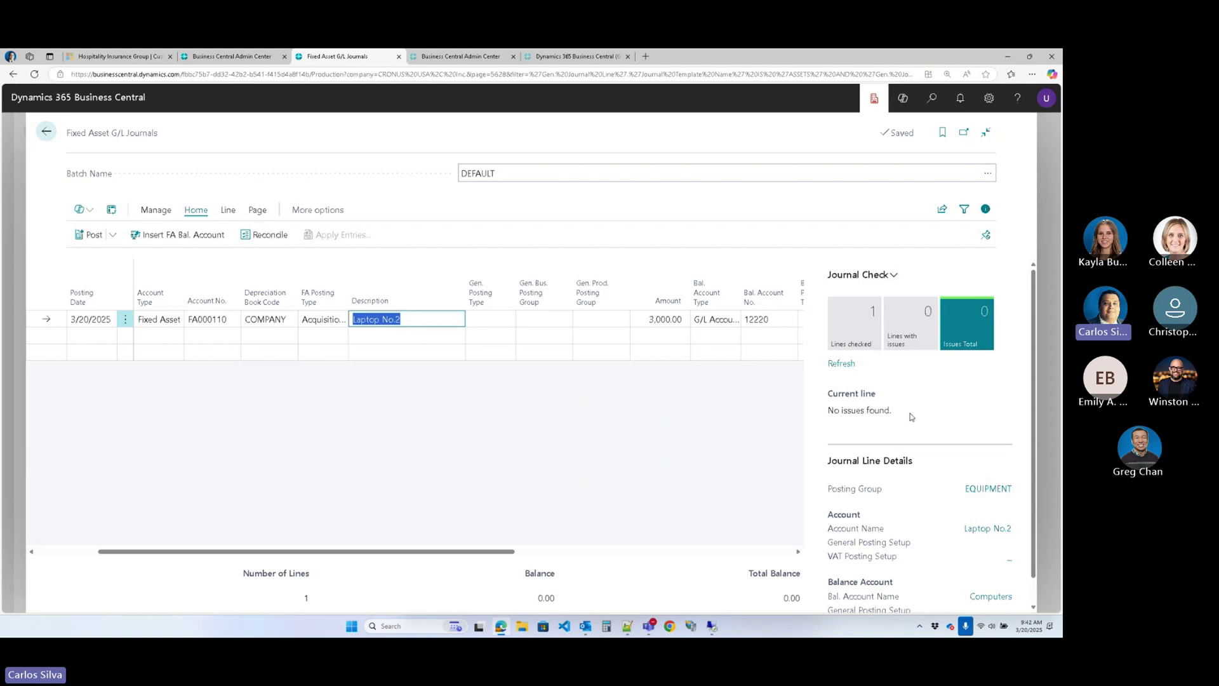
- Clear the FA posting type of the Laptop No.2 line and check the line's issues again
{"action": "left_click", "coordinate": [340, 320]}
{"action": "left_click", "coordinate": [337, 335]}
{"action": "left_click", "coordinate": [376, 336]}
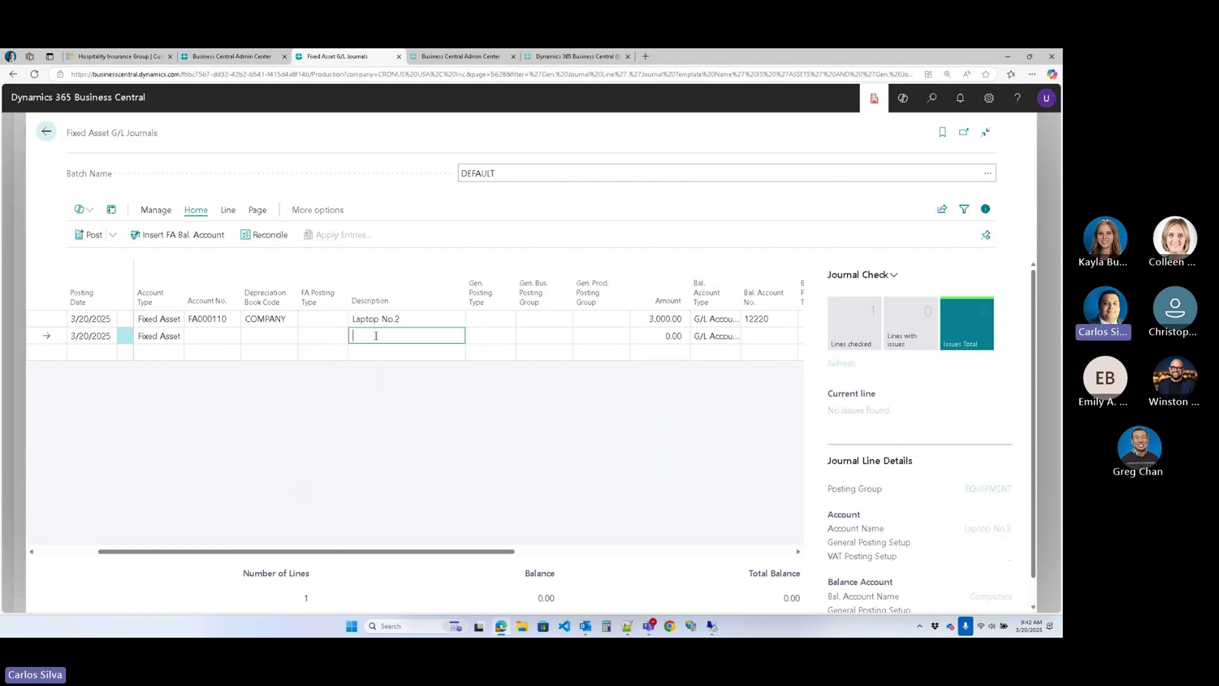
{"action": "left_click", "coordinate": [381, 320]}
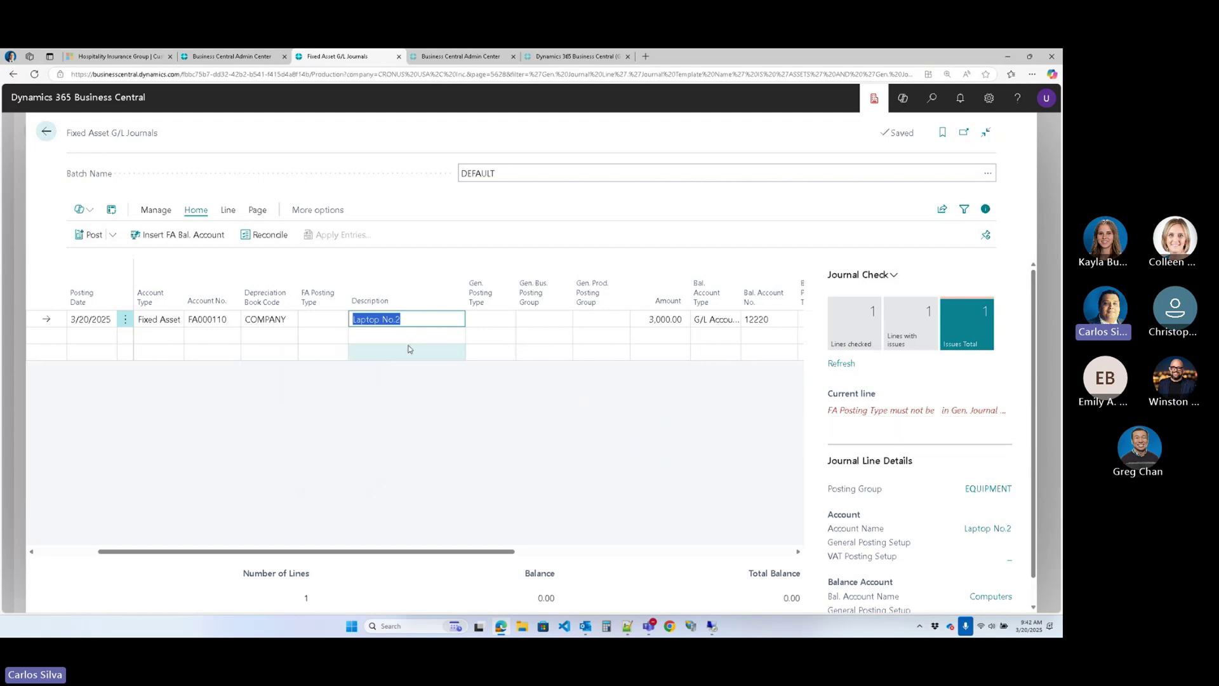
- Restore Acquisition Cost as the FA posting type of the Laptop No.2 line and refresh the journal check
{"action": "left_click", "coordinate": [329, 320]}
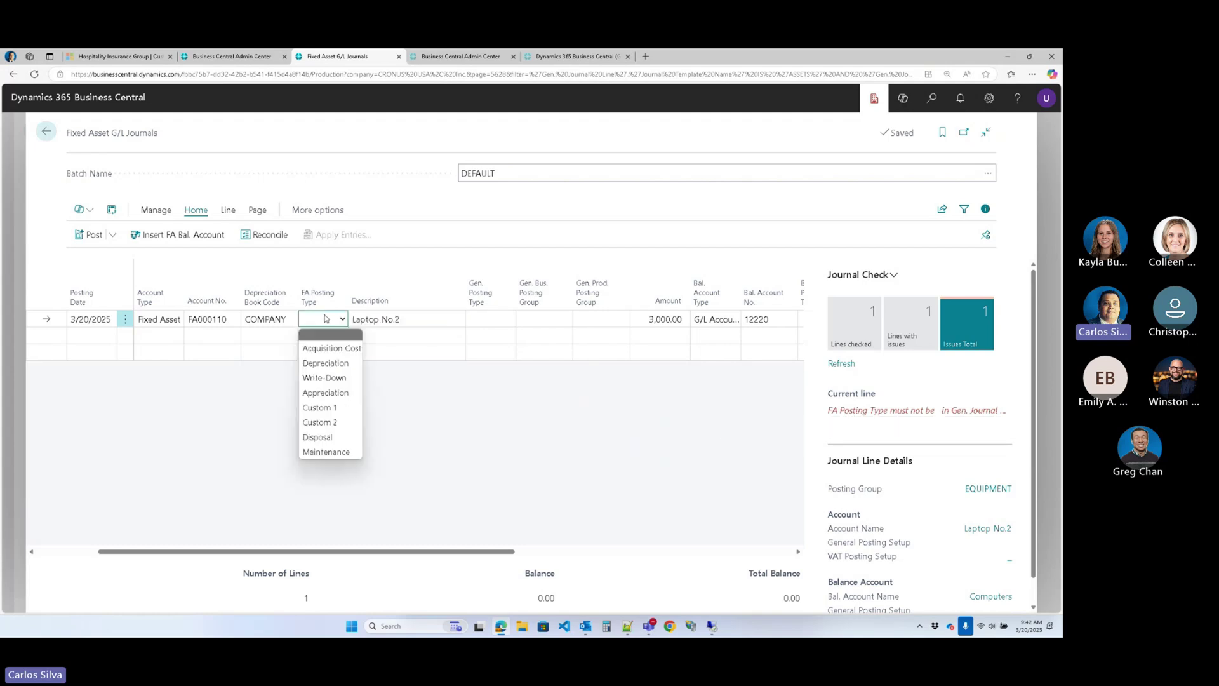
{"action": "left_click", "coordinate": [338, 354]}
{"action": "left_click", "coordinate": [397, 337]}
{"action": "left_click", "coordinate": [400, 323]}
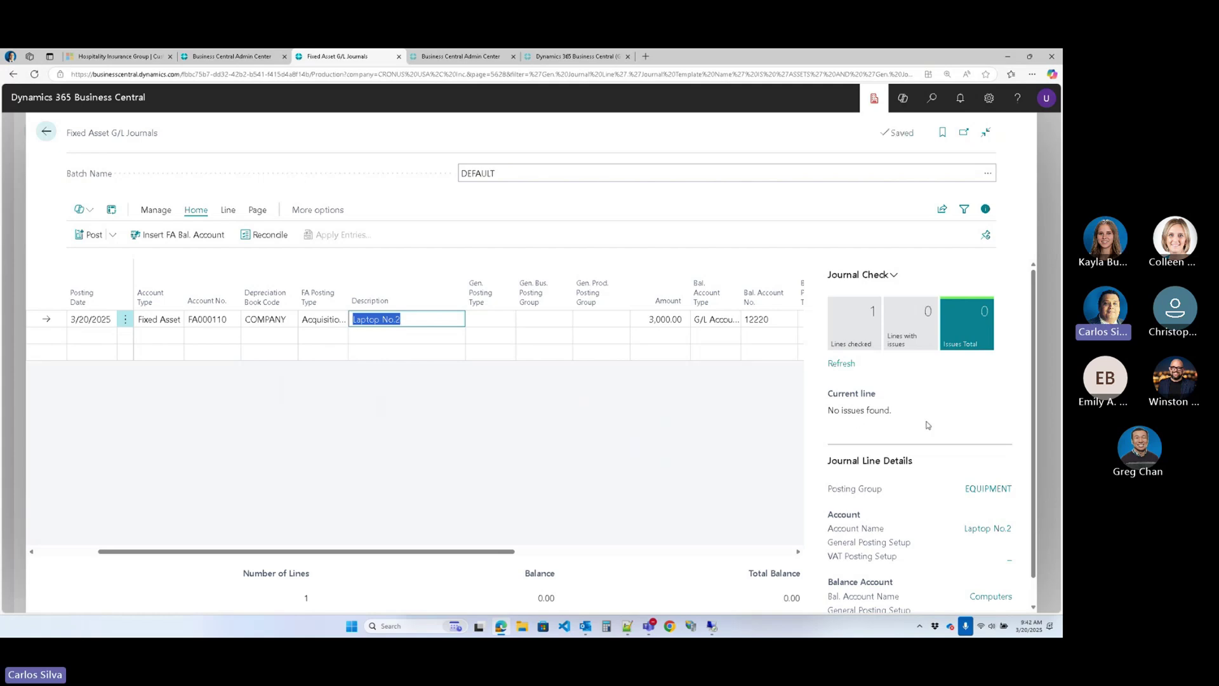
- Post the acquisition journal line for Laptop No.2 and return to the Fixed Assets list
{"action": "left_click", "coordinate": [94, 241]}
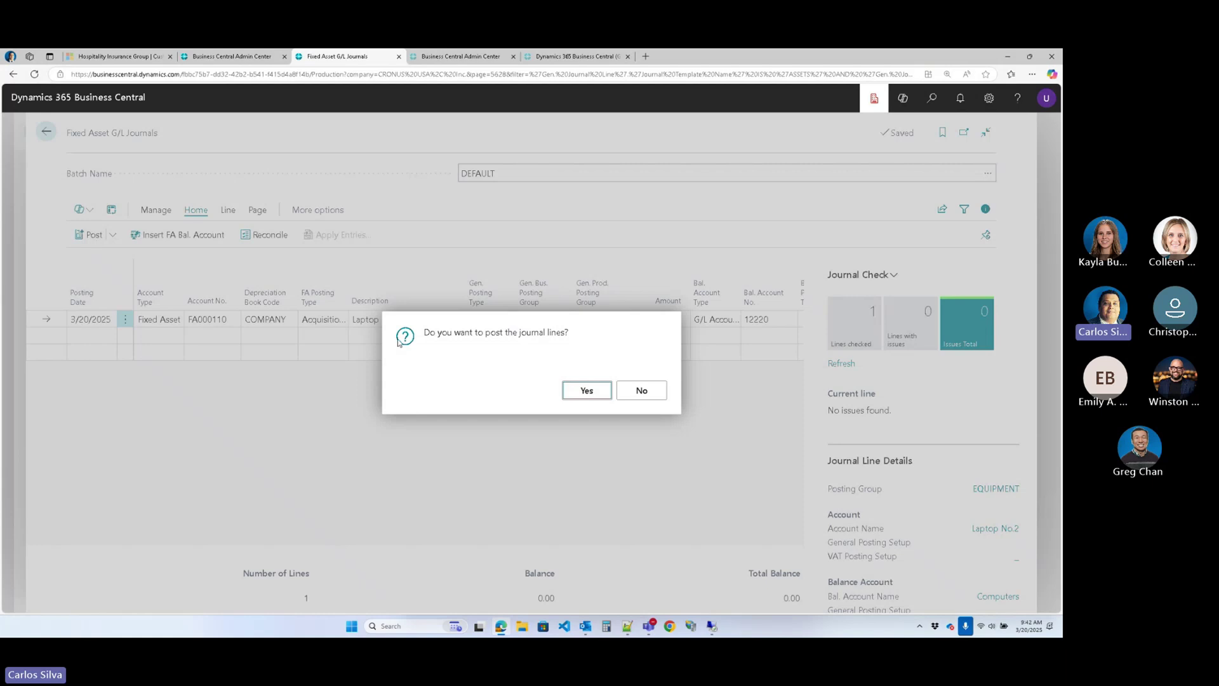
{"action": "left_click", "coordinate": [587, 390]}
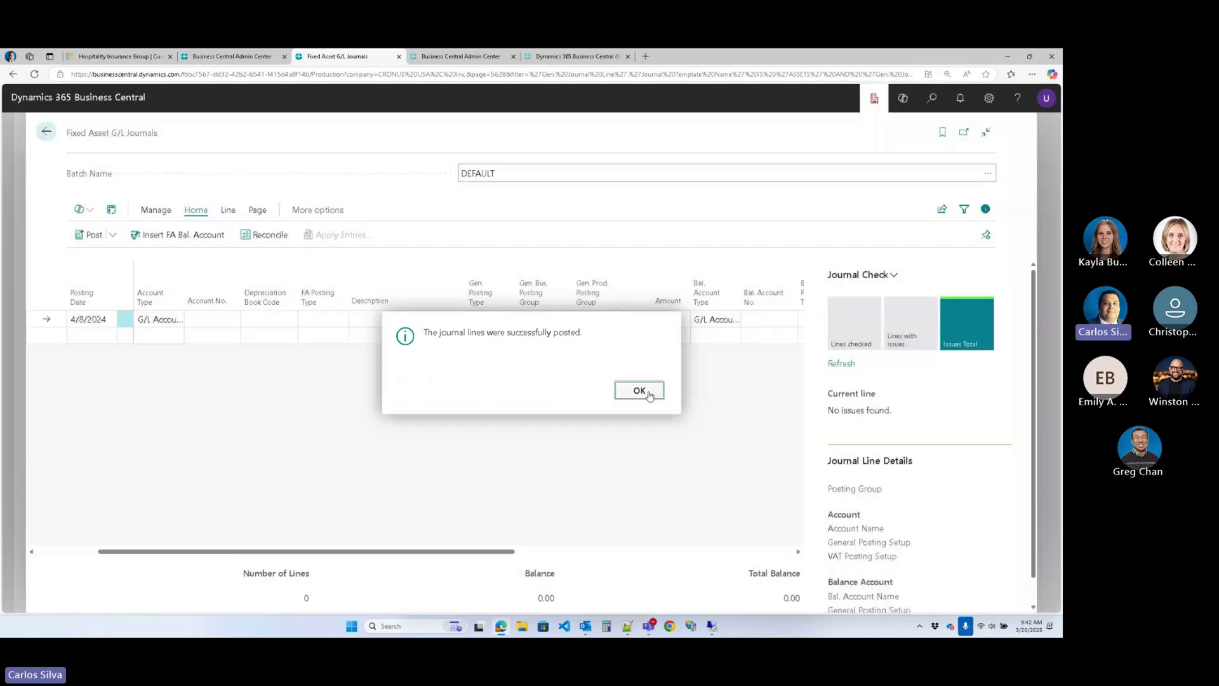
{"action": "left_click", "coordinate": [640, 391]}
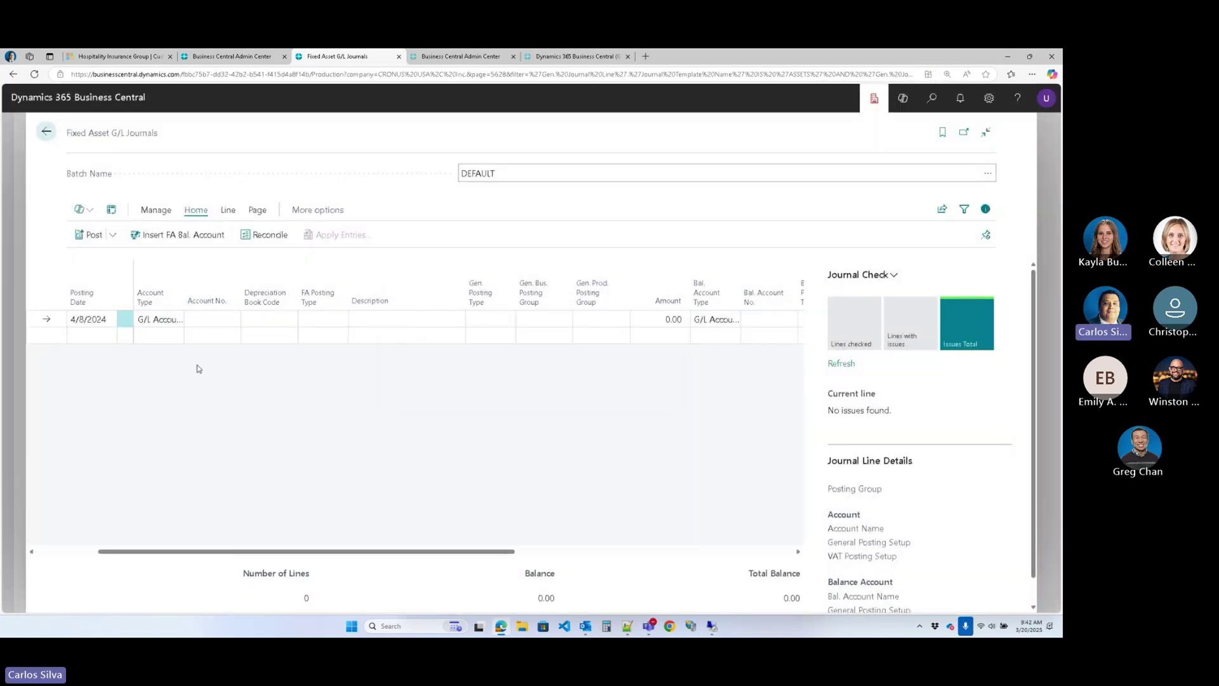
{"action": "key", "text": "Escape"}
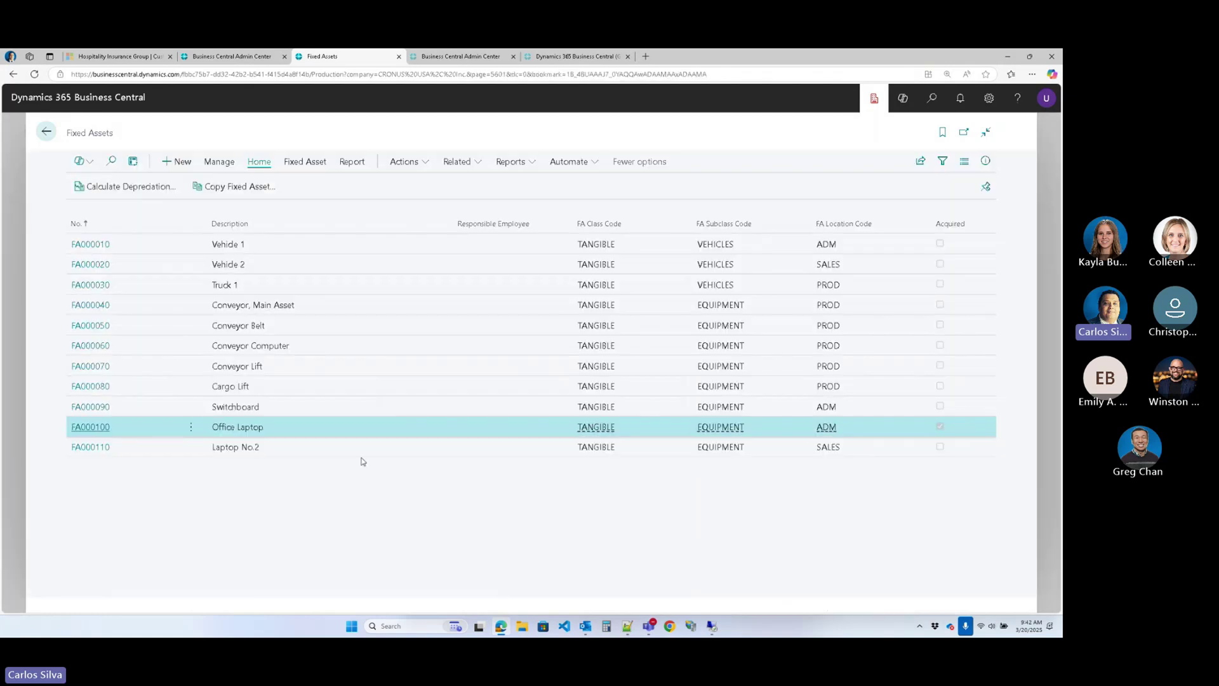
- Open the Laptop No.2 asset card, inspect the ledger entries behind its book value, and return to the card
{"action": "left_click", "coordinate": [100, 448]}
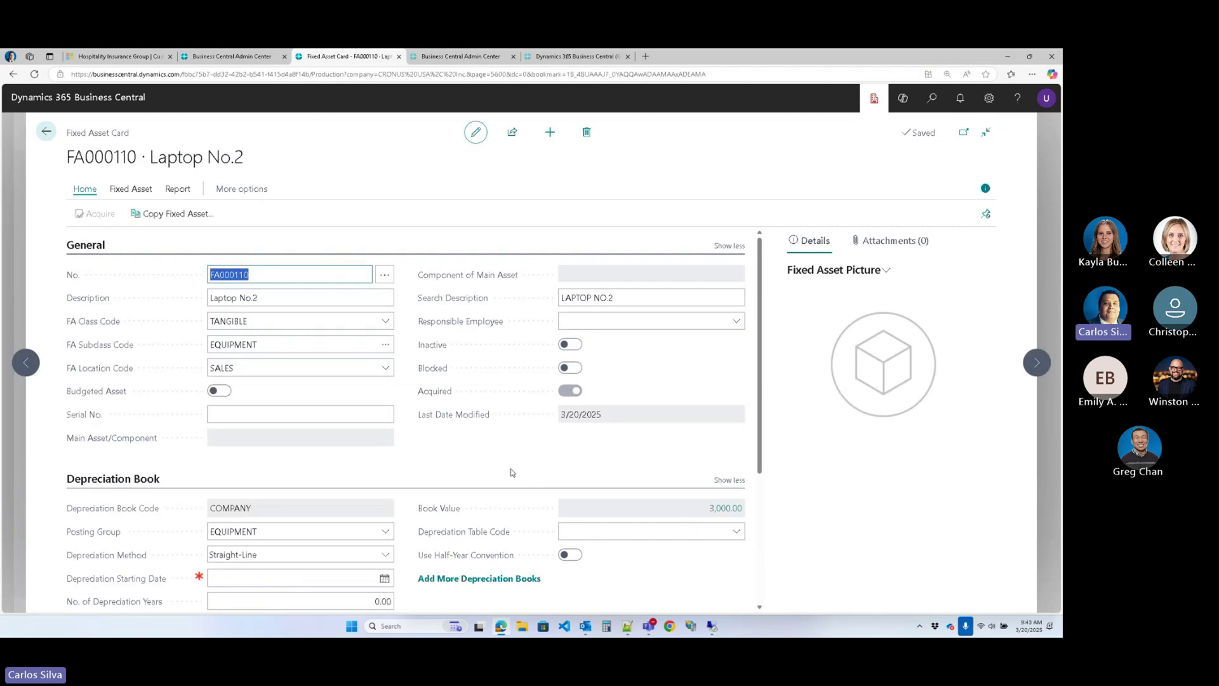
{"action": "scroll", "coordinate": [511, 473], "scroll_direction": "down", "scroll_amount": 3}
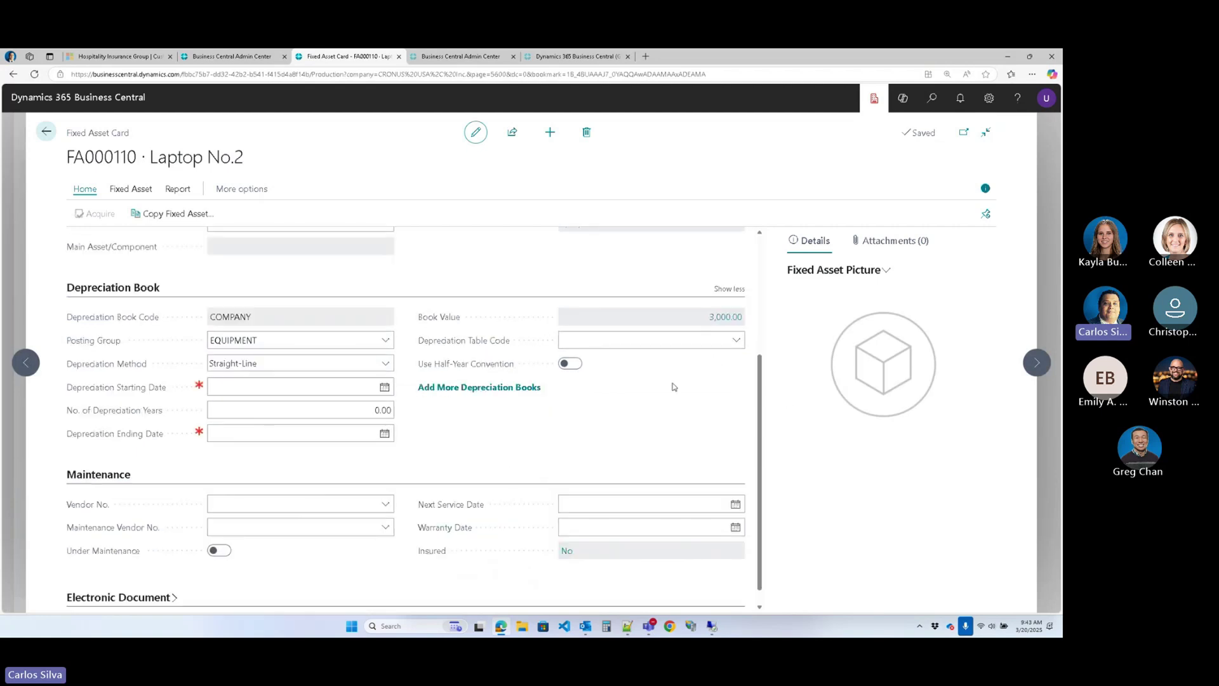
{"action": "scroll", "coordinate": [672, 387], "scroll_direction": "up", "scroll_amount": 2}
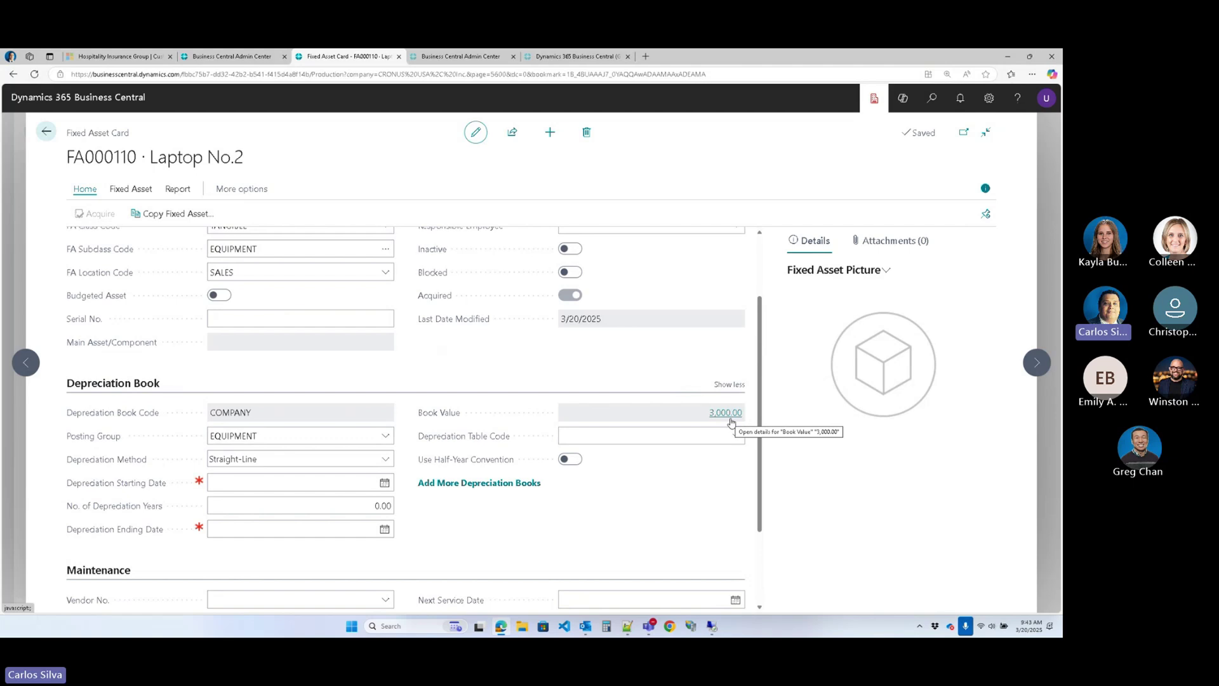
{"action": "left_click", "coordinate": [731, 422]}
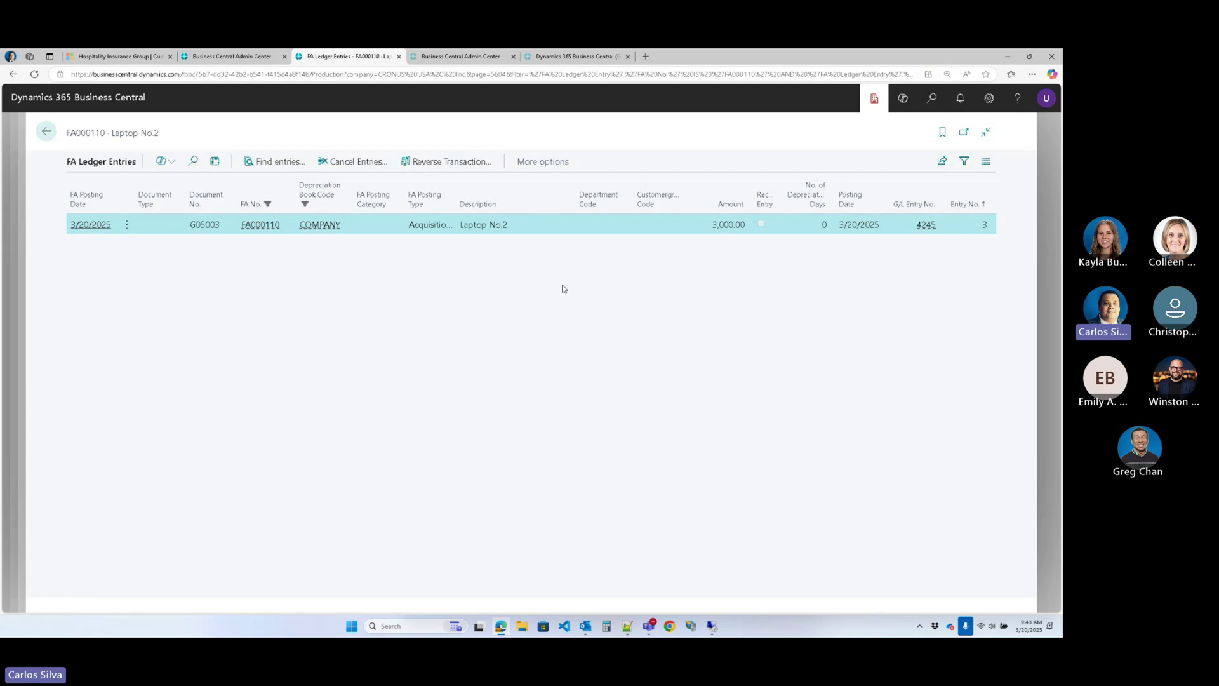
{"action": "key", "text": "Escape"}
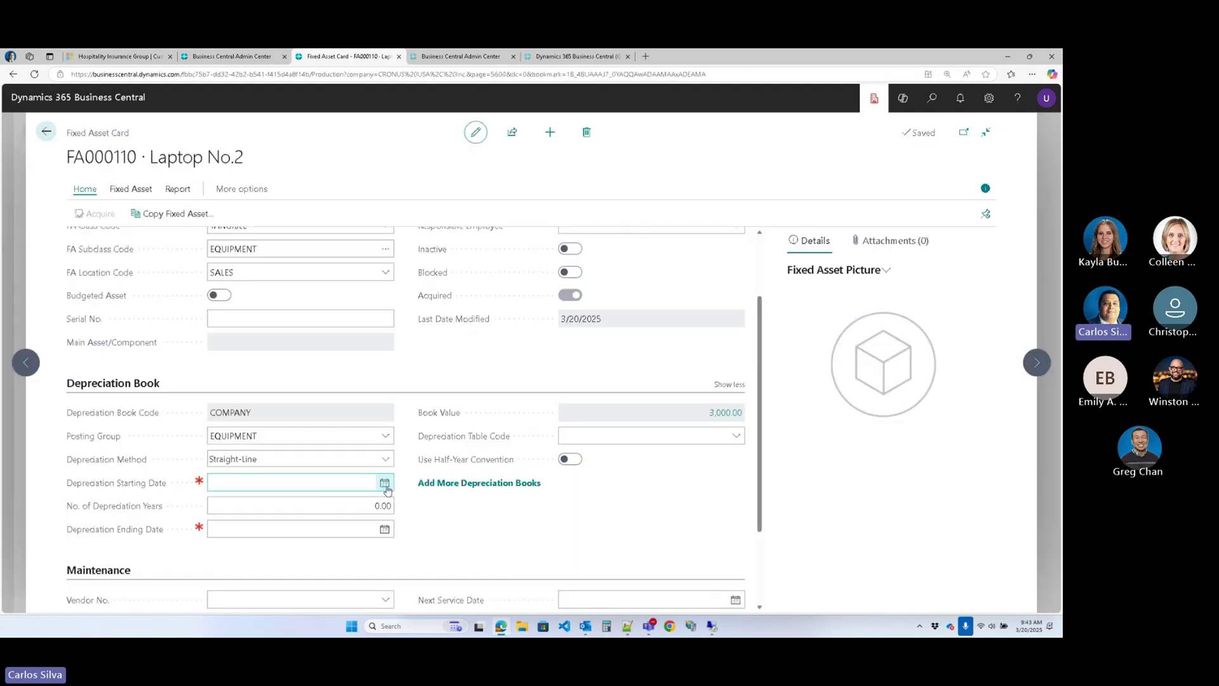
- Set the depreciation starting date of Laptop No.2 to 3/20/2025 and its number of depreciation years to 5
{"action": "left_click", "coordinate": [384, 482]}
{"action": "left_click", "coordinate": [291, 404]}
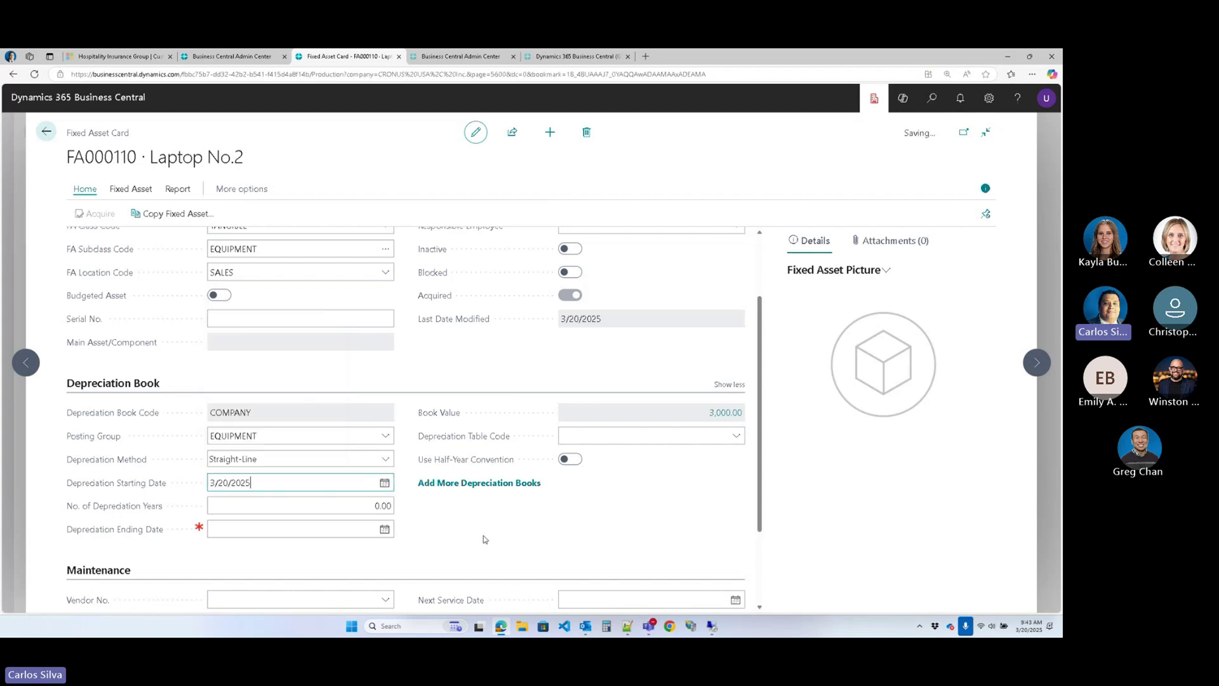
{"action": "left_click", "coordinate": [331, 503]}
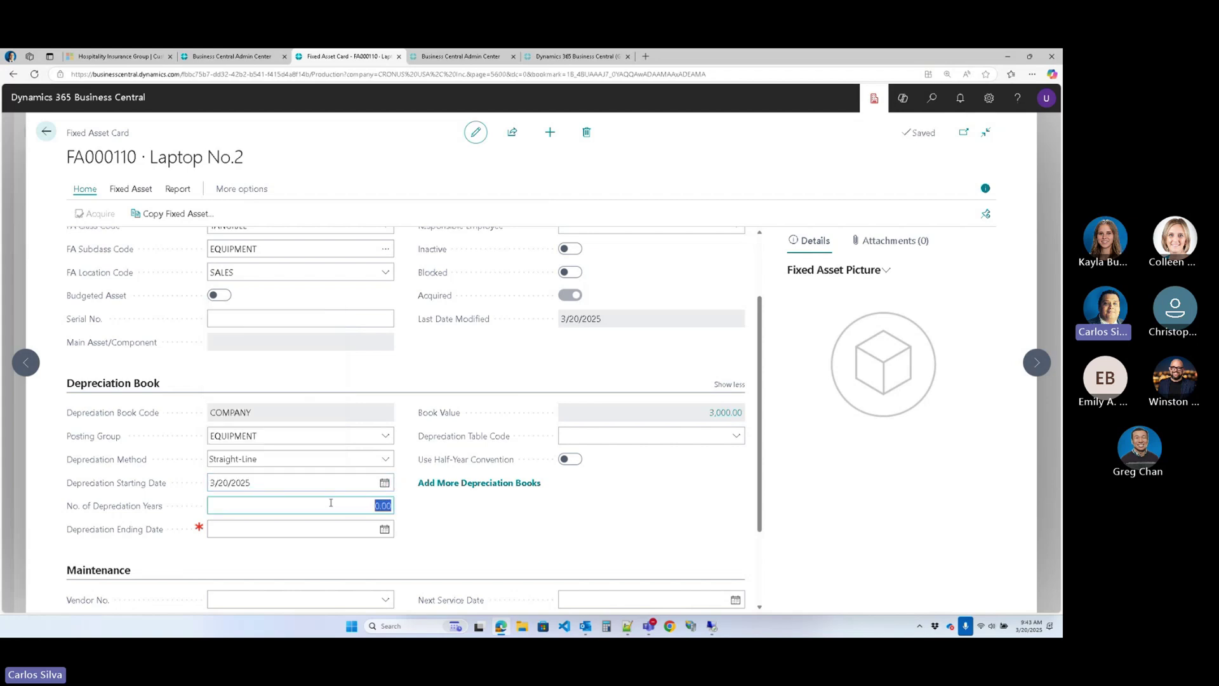
{"action": "type", "text": "5"}
{"action": "key", "text": "Tab"}
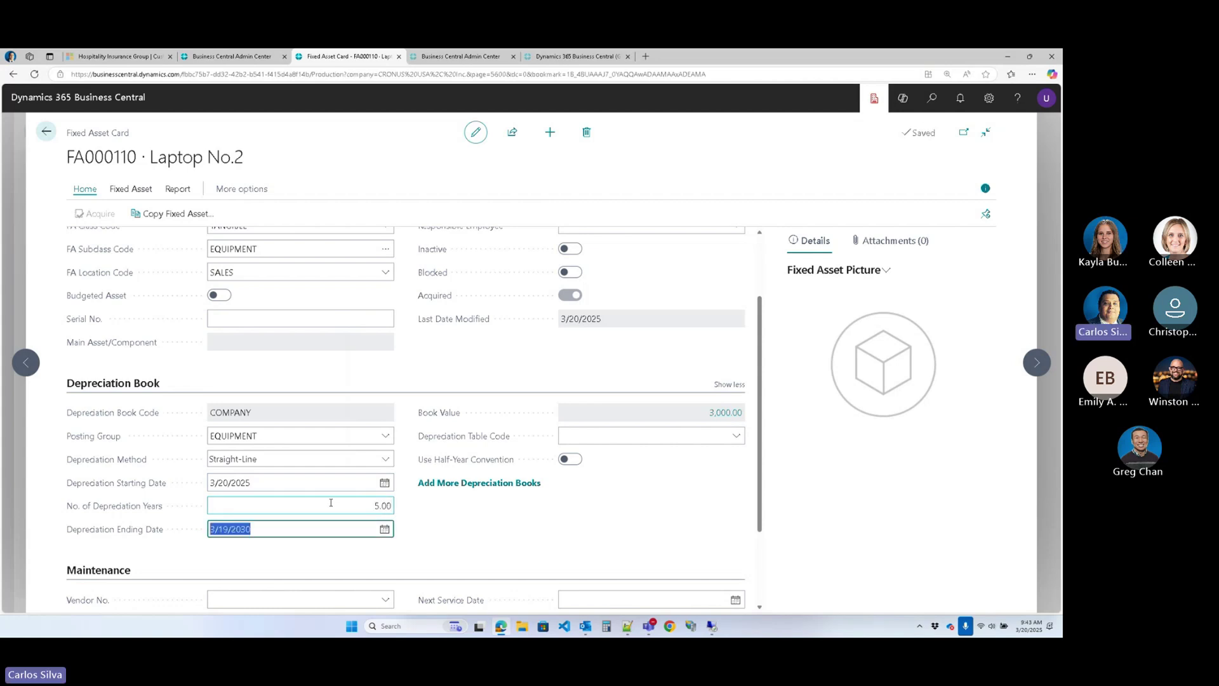
- Review the depreciation method, starting date, number of years and ending date on the Laptop No.2 card and return to the Fixed Assets list
{"action": "left_click", "coordinate": [494, 523]}
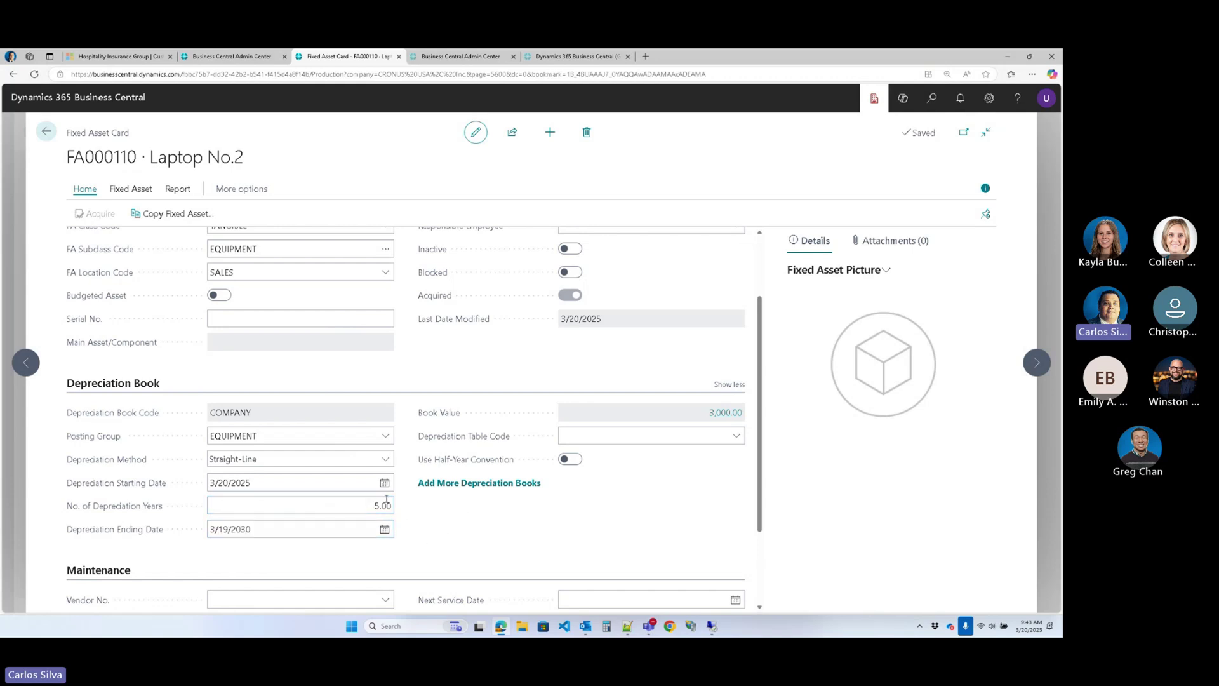
{"action": "scroll", "coordinate": [438, 527], "scroll_direction": "up", "scroll_amount": 3}
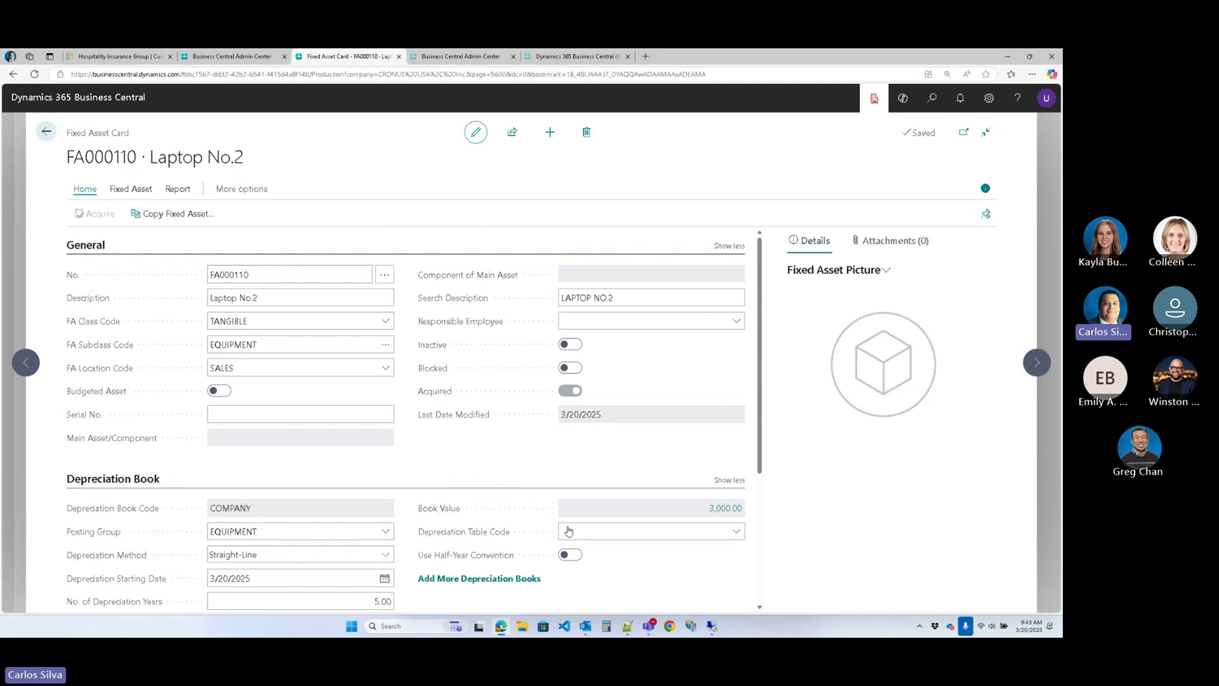
{"action": "scroll", "coordinate": [389, 481], "scroll_direction": "down", "scroll_amount": 3}
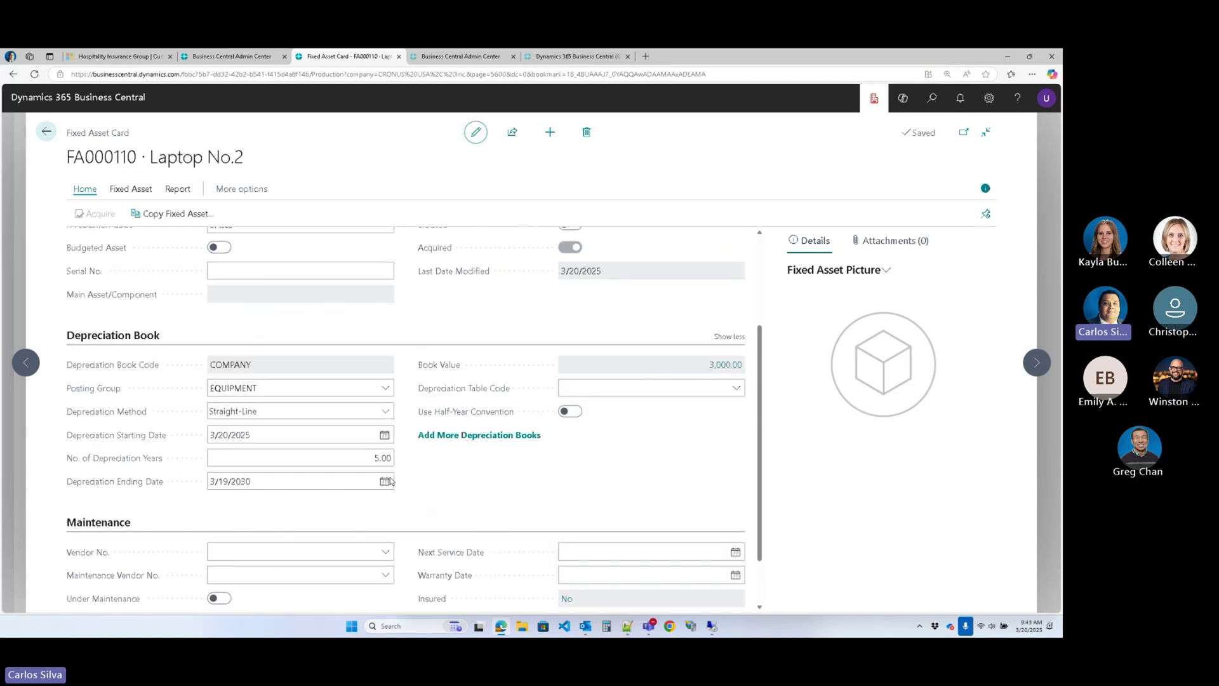
{"action": "left_click", "coordinate": [212, 437]}
{"action": "left_click", "coordinate": [307, 450]}
{"action": "left_click", "coordinate": [222, 484]}
{"action": "key", "text": "Escape"}
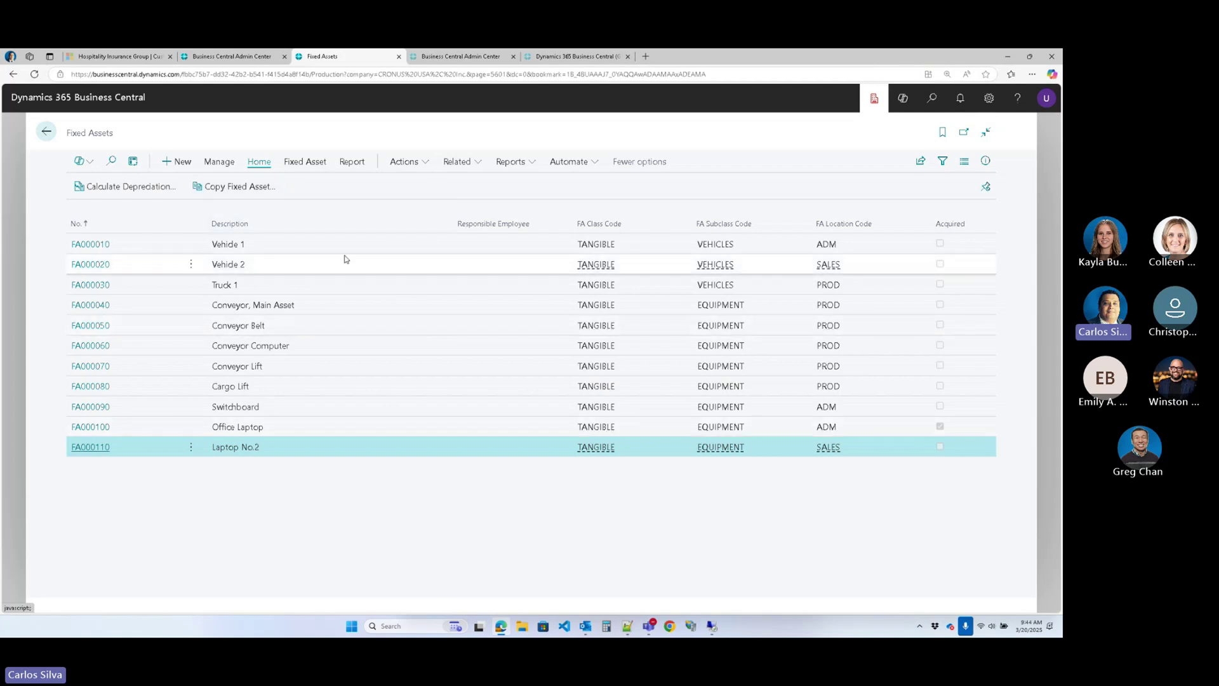
- Start Calculate Depreciation from the Fixed Assets list and set its document number to FA0002
{"action": "left_click", "coordinate": [419, 160]}
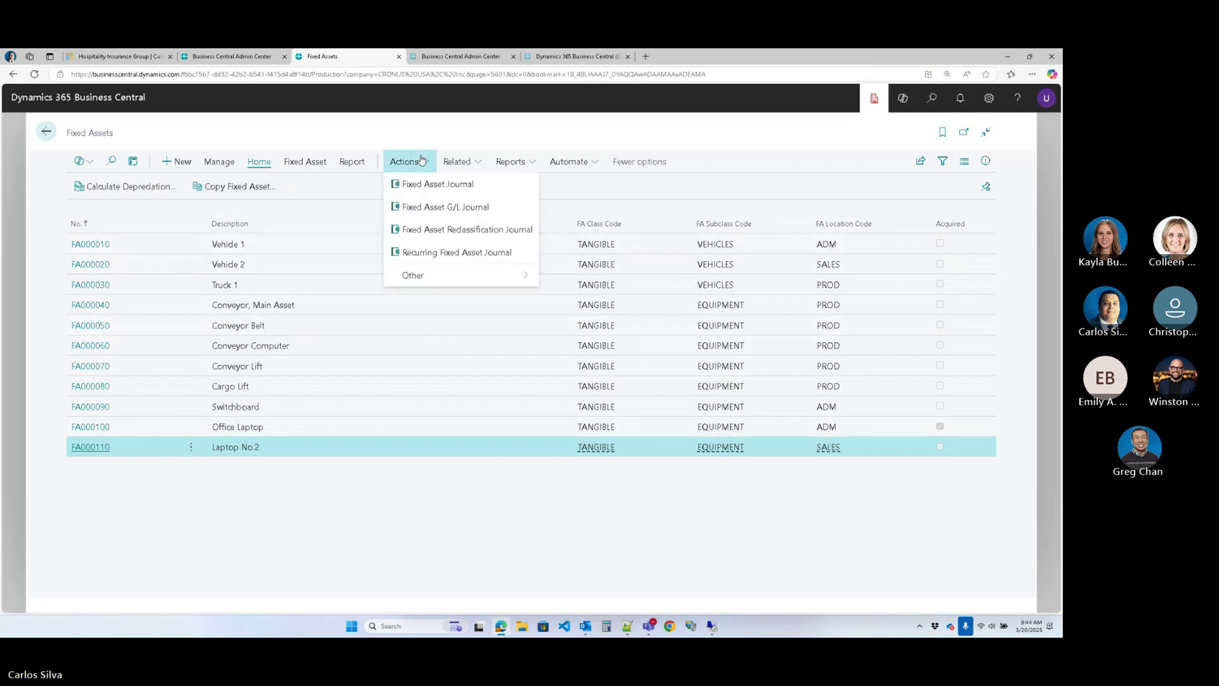
{"action": "left_click", "coordinate": [463, 276]}
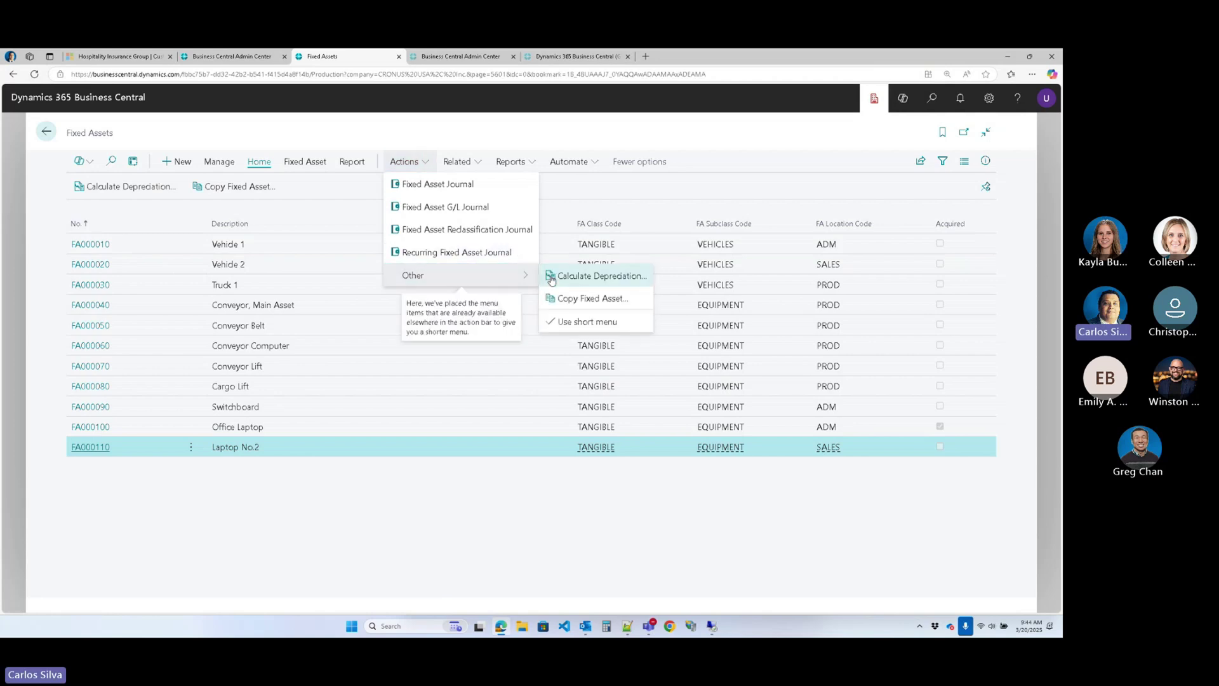
{"action": "left_click", "coordinate": [569, 278]}
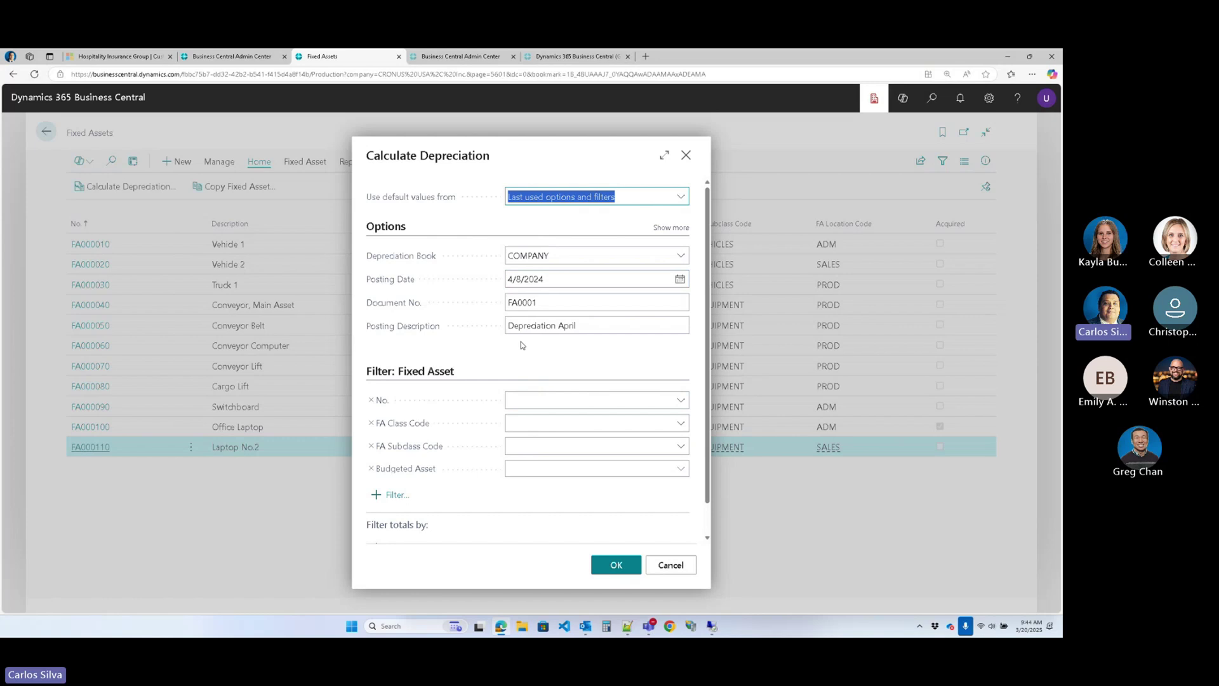
{"action": "left_click", "coordinate": [548, 303]}
{"action": "left_click", "coordinate": [548, 303]}
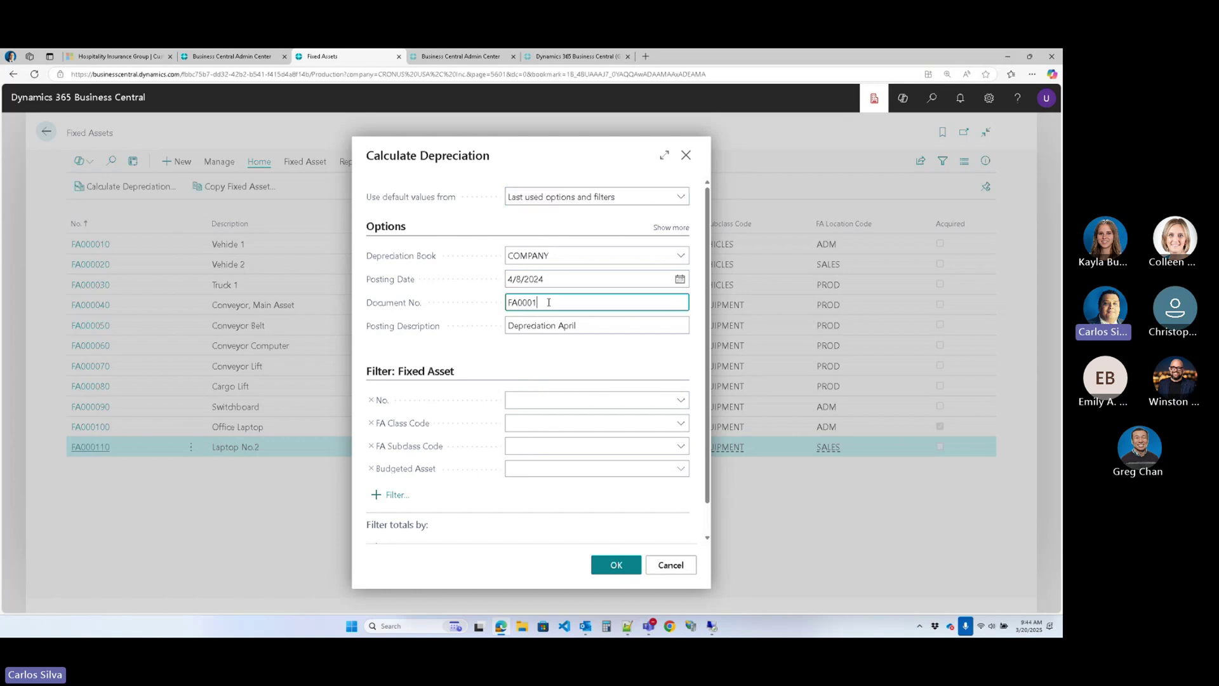
{"action": "key", "text": "BackSpace"}
{"action": "type", "text": "2"}
- Change the posting description of the depreciation calculation to Depreciation May
{"action": "left_click", "coordinate": [587, 322]}
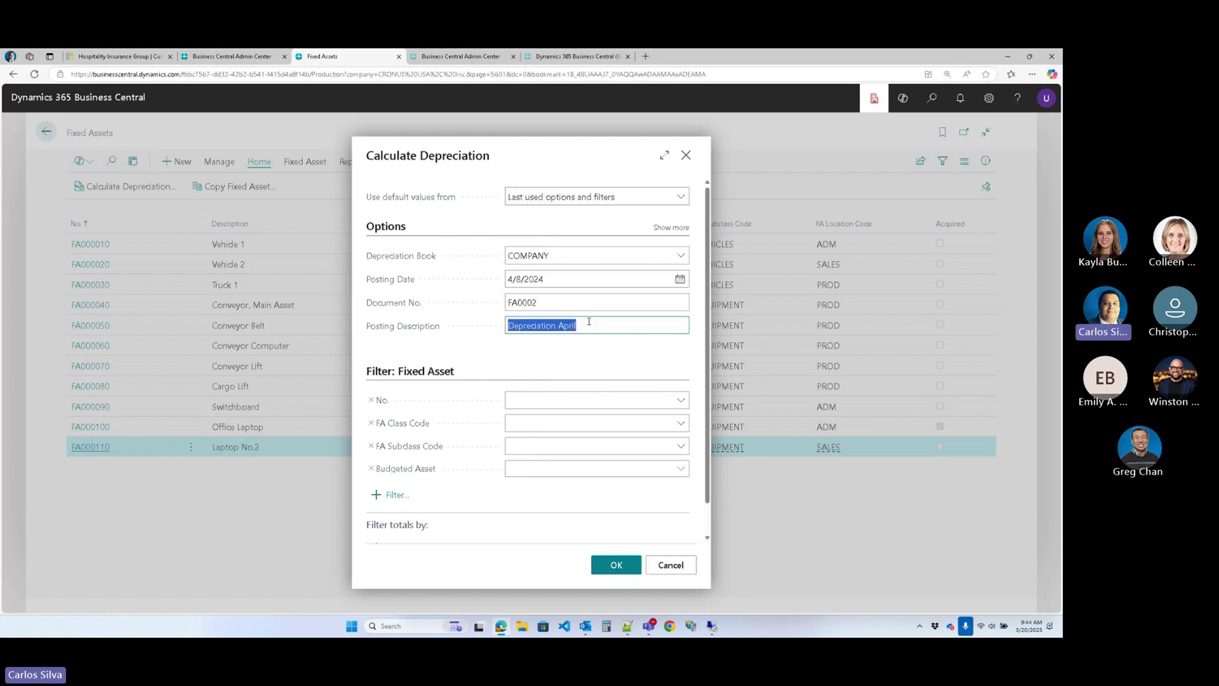
{"action": "left_click", "coordinate": [589, 324]}
{"action": "key", "text": "BackSpace"}
{"action": "key", "text": "BackSpace"}
{"action": "key", "text": "BackSpace"}
{"action": "key", "text": "BackSpace"}
{"action": "key", "text": "BackSpace"}
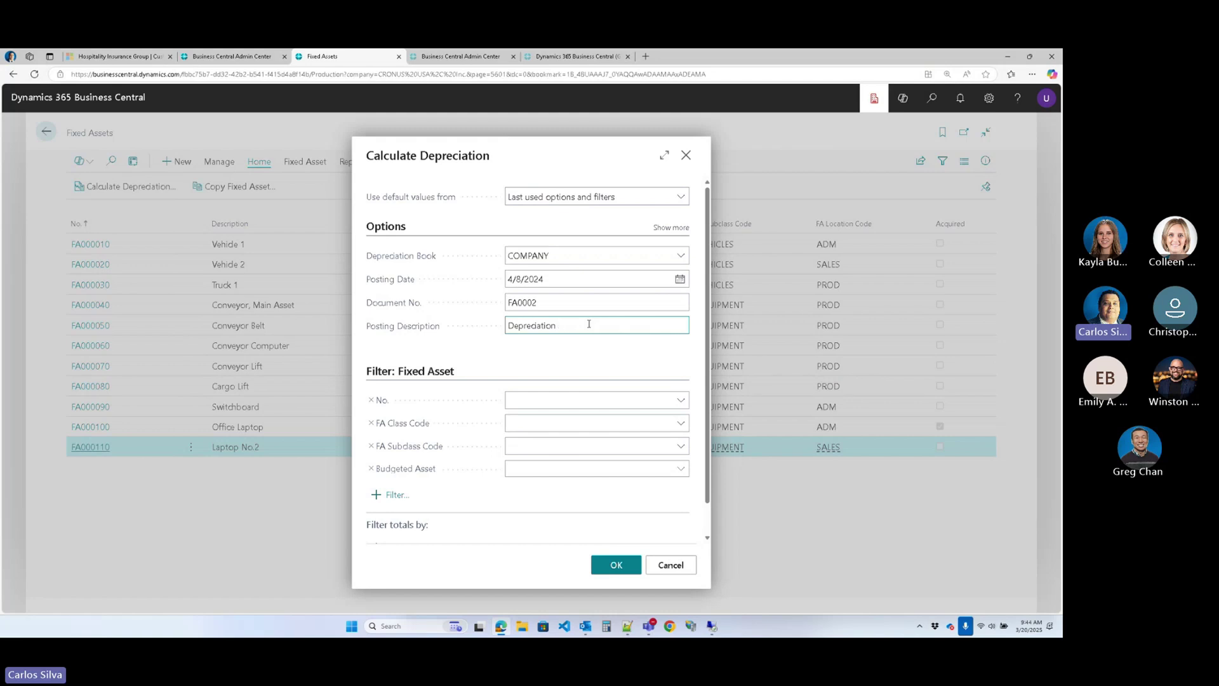
{"action": "type", "text": "Map"}
{"action": "key", "text": "BackSpace"}
{"action": "type", "text": "y"}
- Set the posting date of the depreciation calculation to 5/31/2025
{"action": "left_click", "coordinate": [680, 279]}
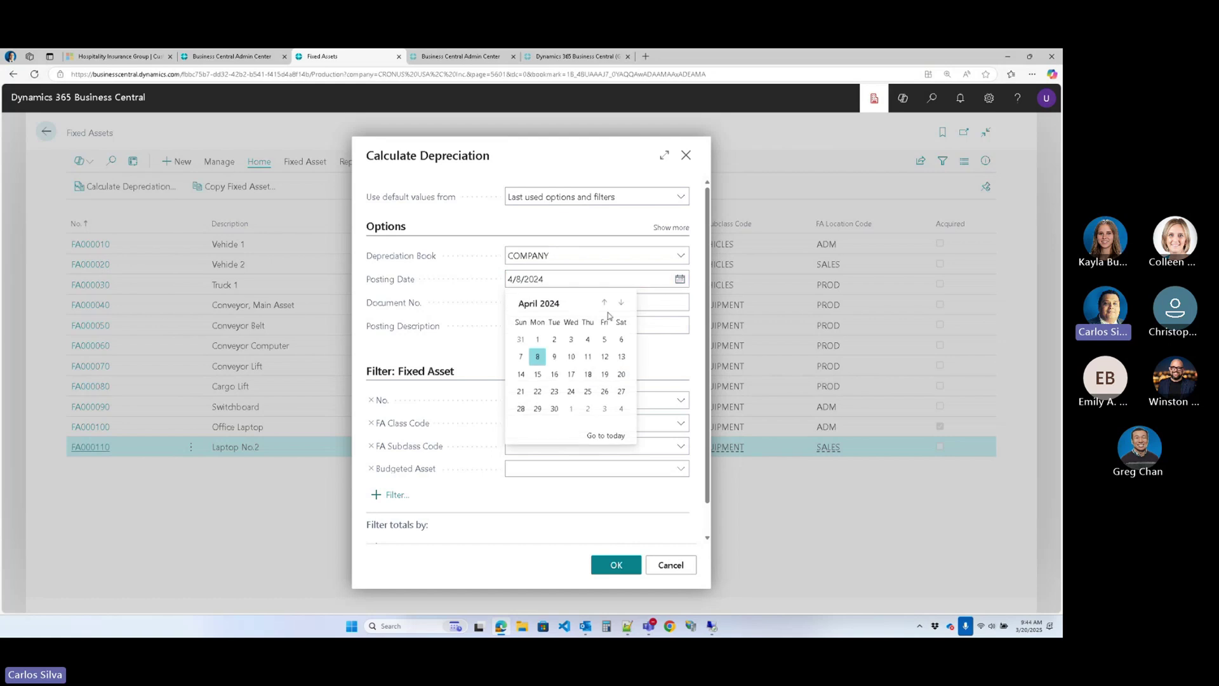
{"action": "left_click", "coordinate": [575, 281]}
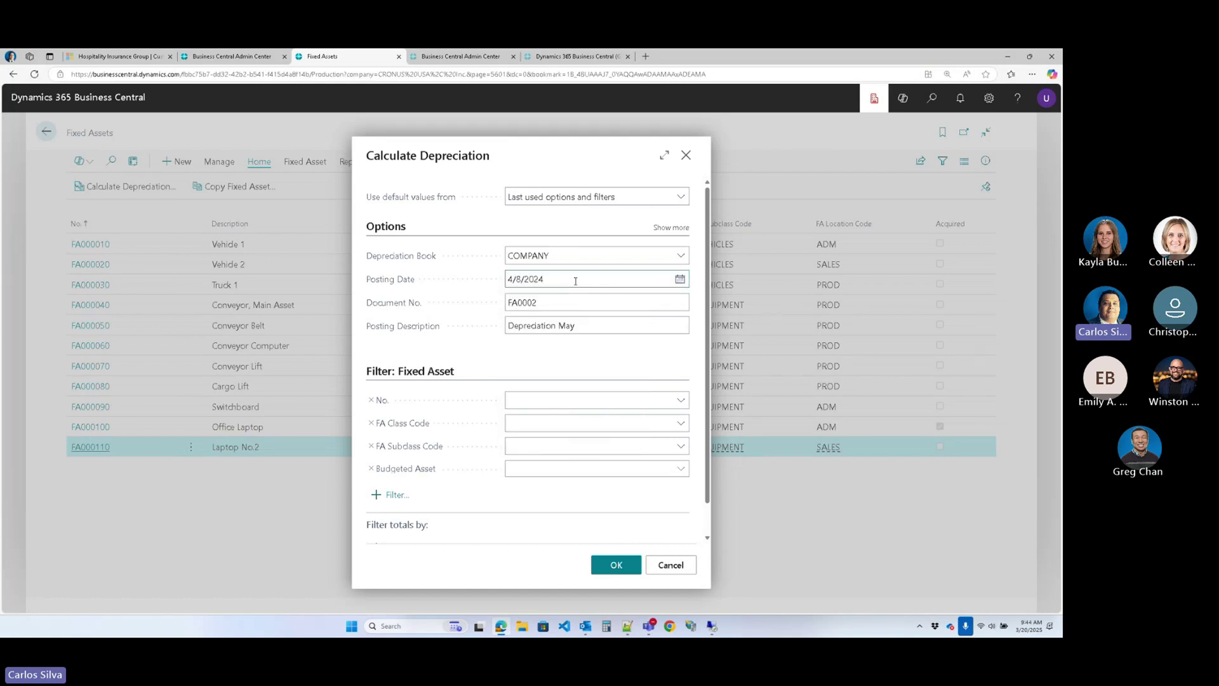
{"action": "key", "text": "ctrl+a"}
{"action": "type", "text": "5/3"}
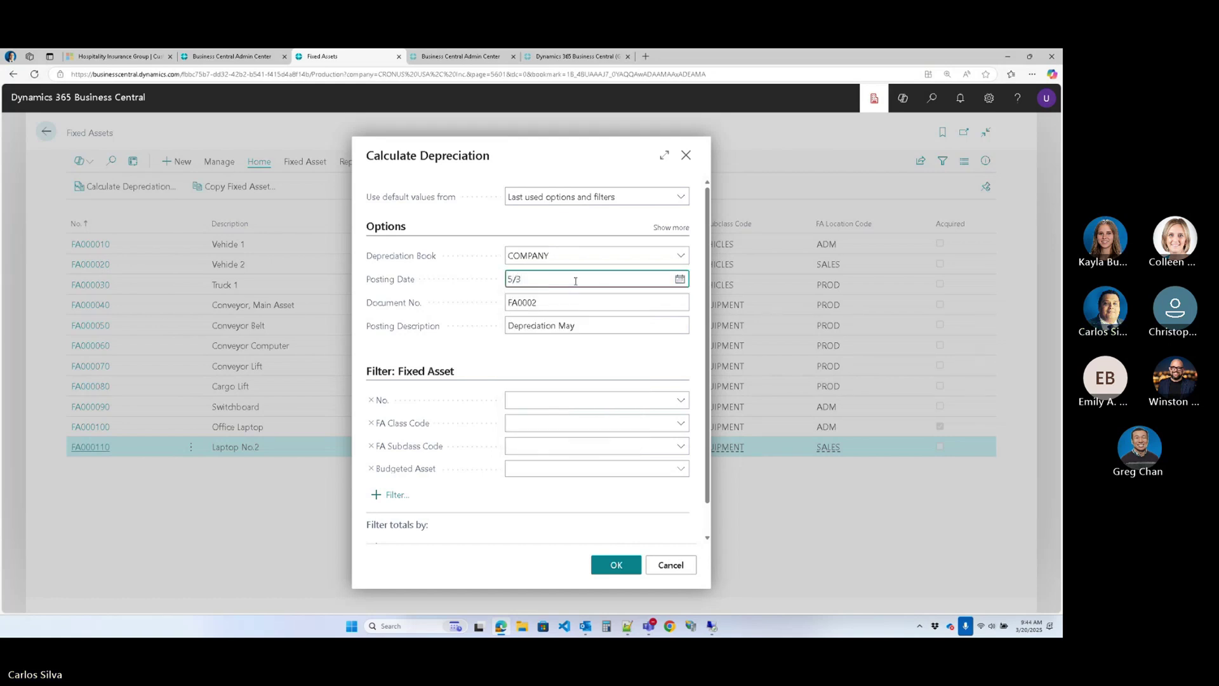
{"action": "type", "text": "0/2025"}
{"action": "key", "text": "Tab"}
{"action": "left_click", "coordinate": [680, 279]}
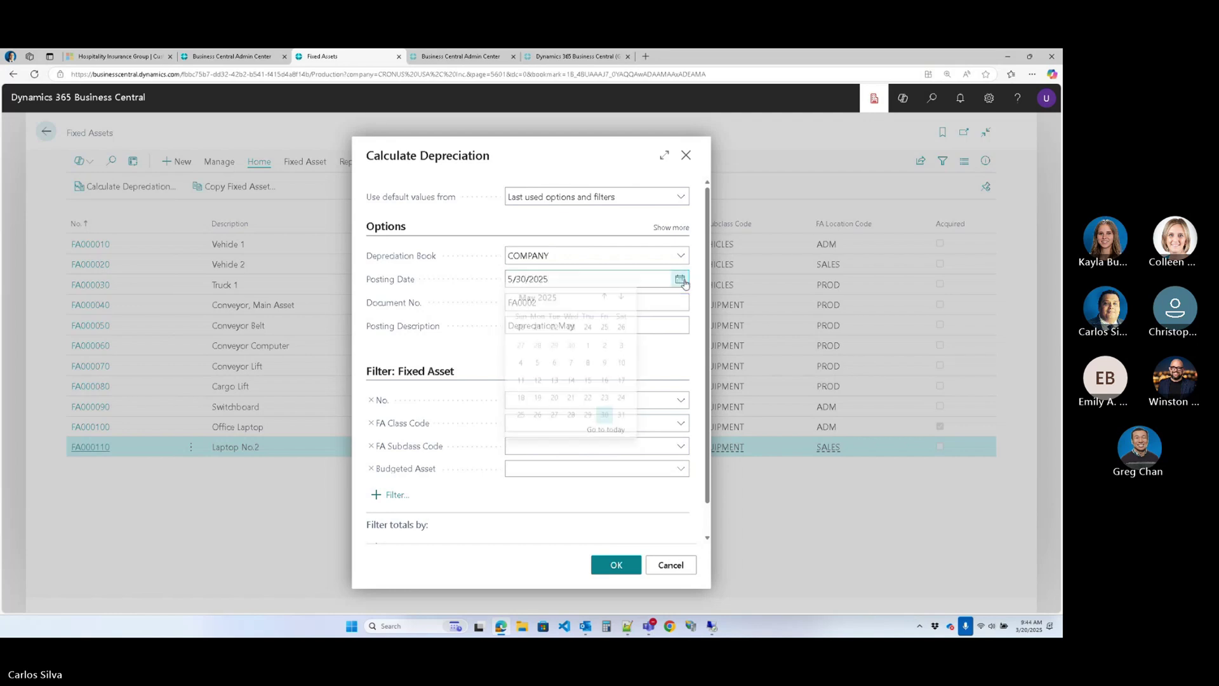
{"action": "left_click", "coordinate": [622, 408]}
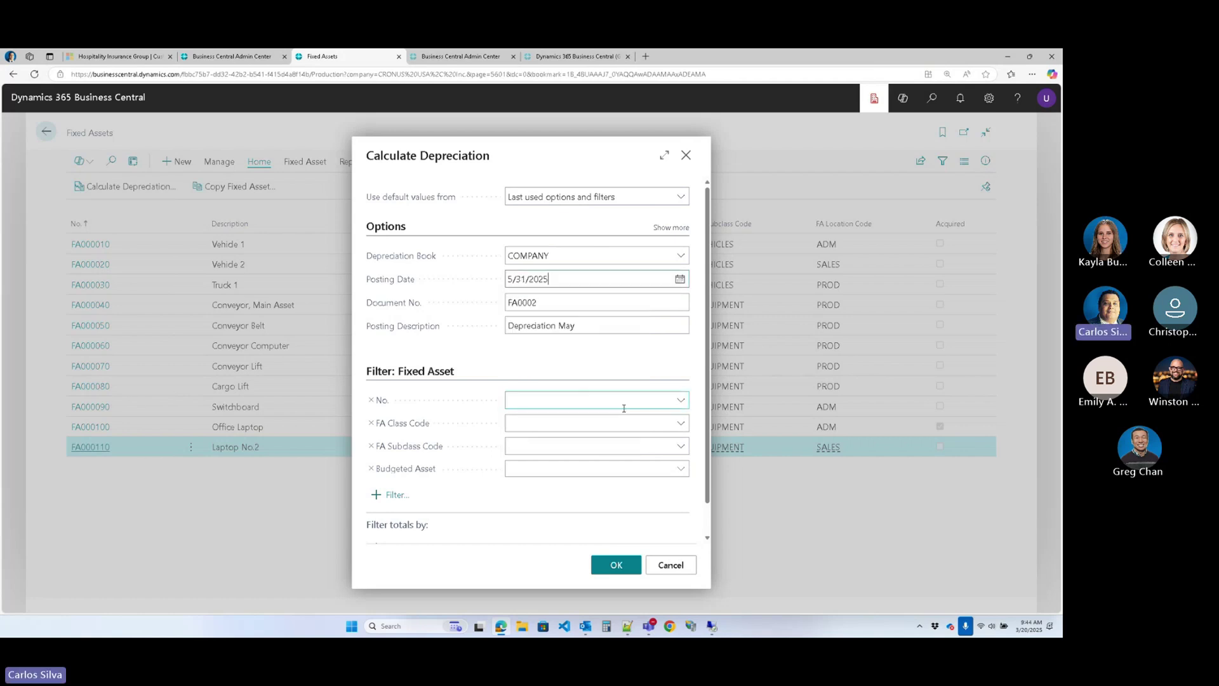
{"action": "left_click", "coordinate": [600, 303]}
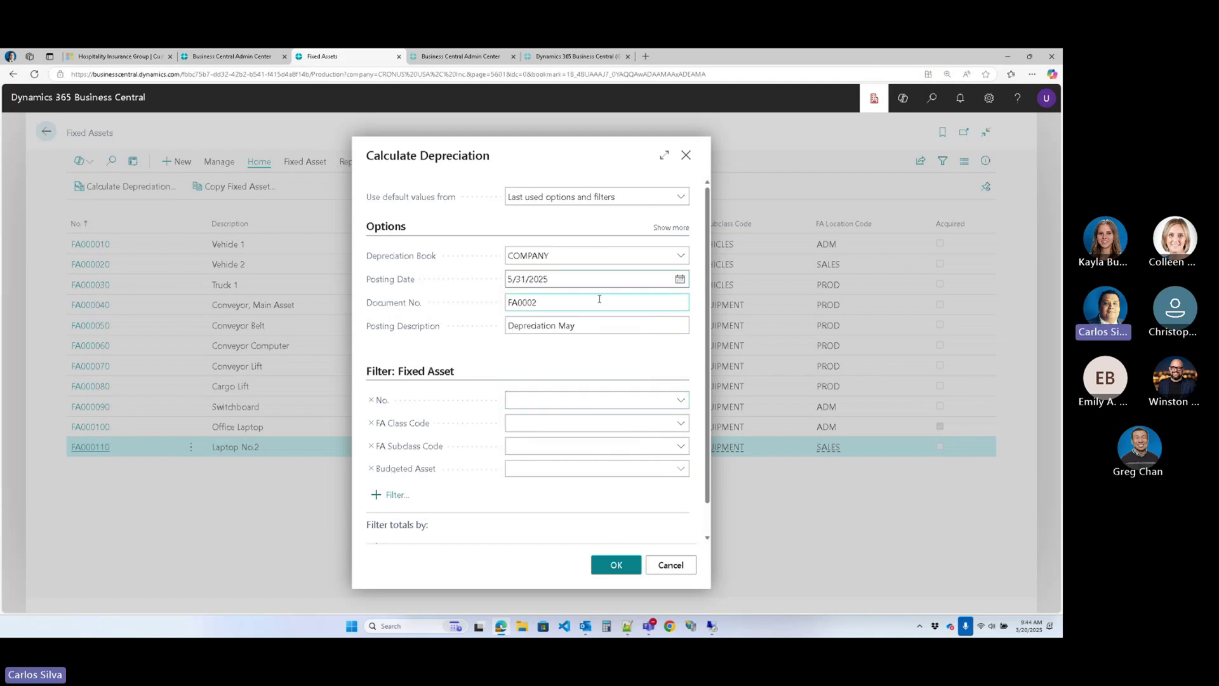
- Try limiting the depreciation calculation to fixed asset numbers FA000100..fa000110 and clear that filter again
{"action": "left_click", "coordinate": [639, 398]}
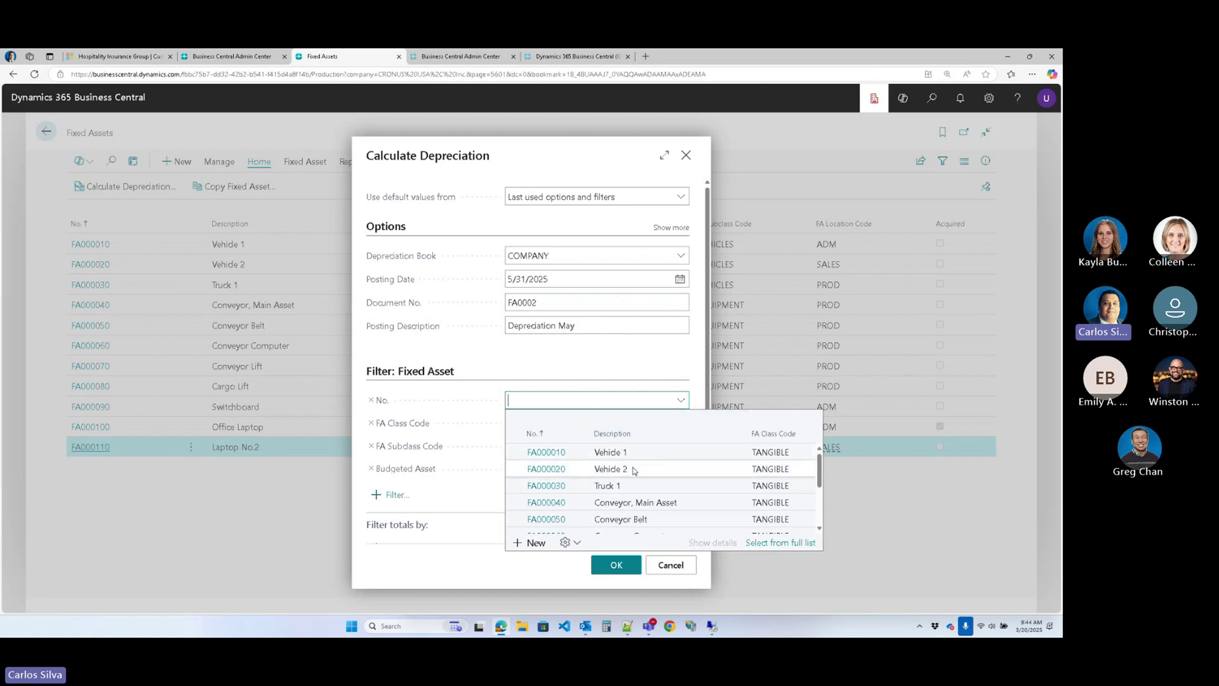
{"action": "scroll", "coordinate": [634, 471], "scroll_direction": "down", "scroll_amount": 3}
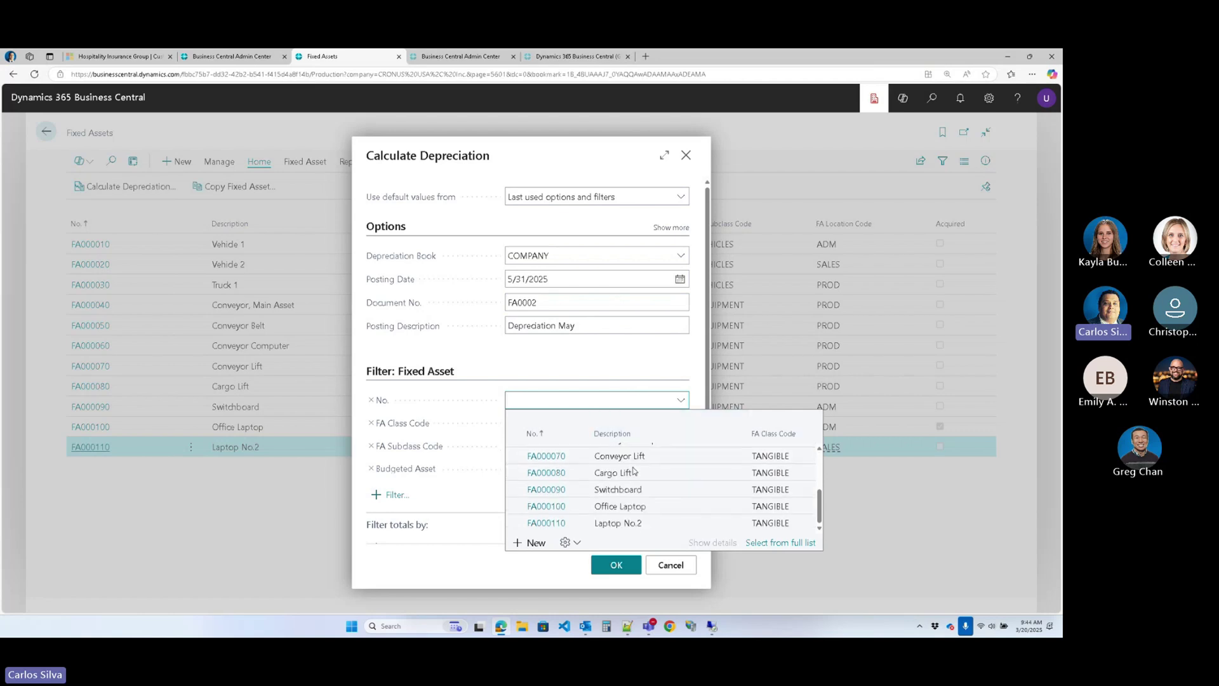
{"action": "left_click", "coordinate": [575, 506]}
{"action": "left_click", "coordinate": [569, 400]}
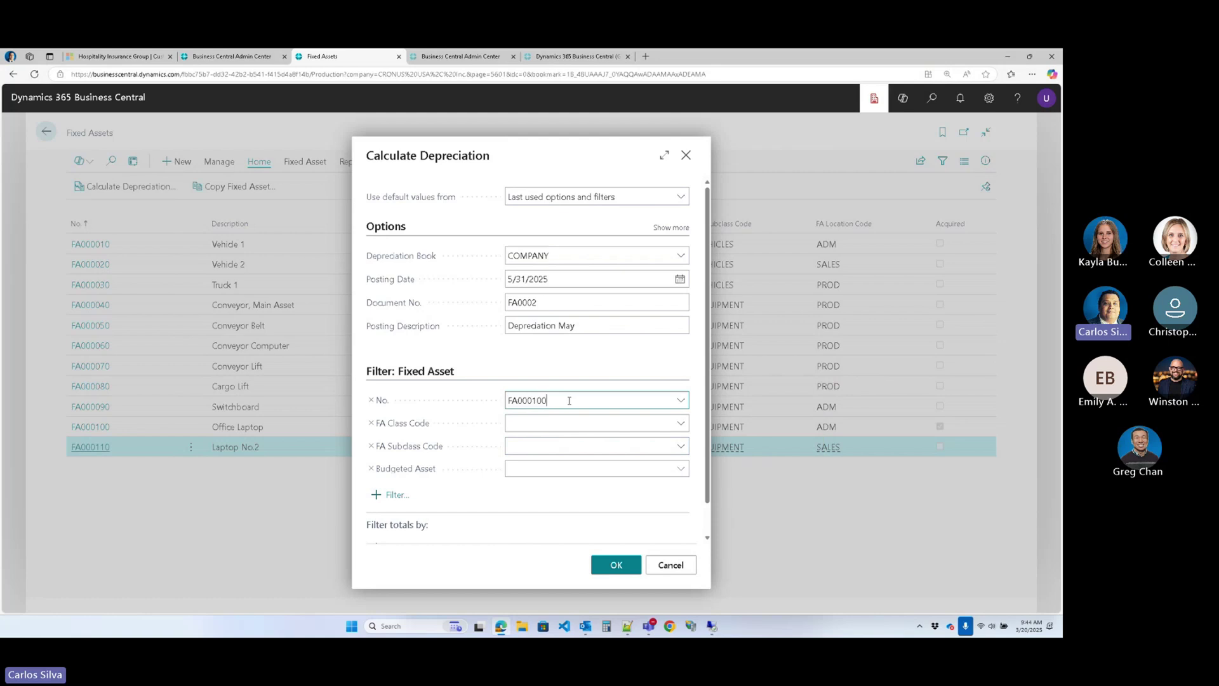
{"action": "type", "text": "..fa"}
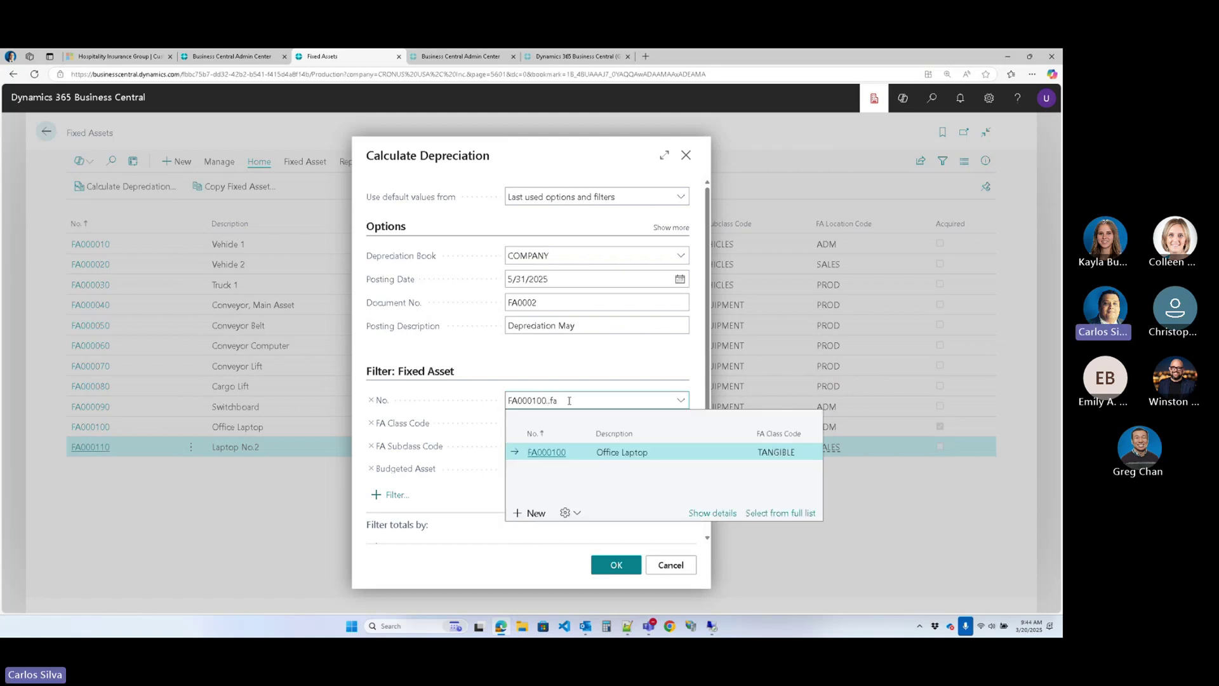
{"action": "type", "text": "000110"}
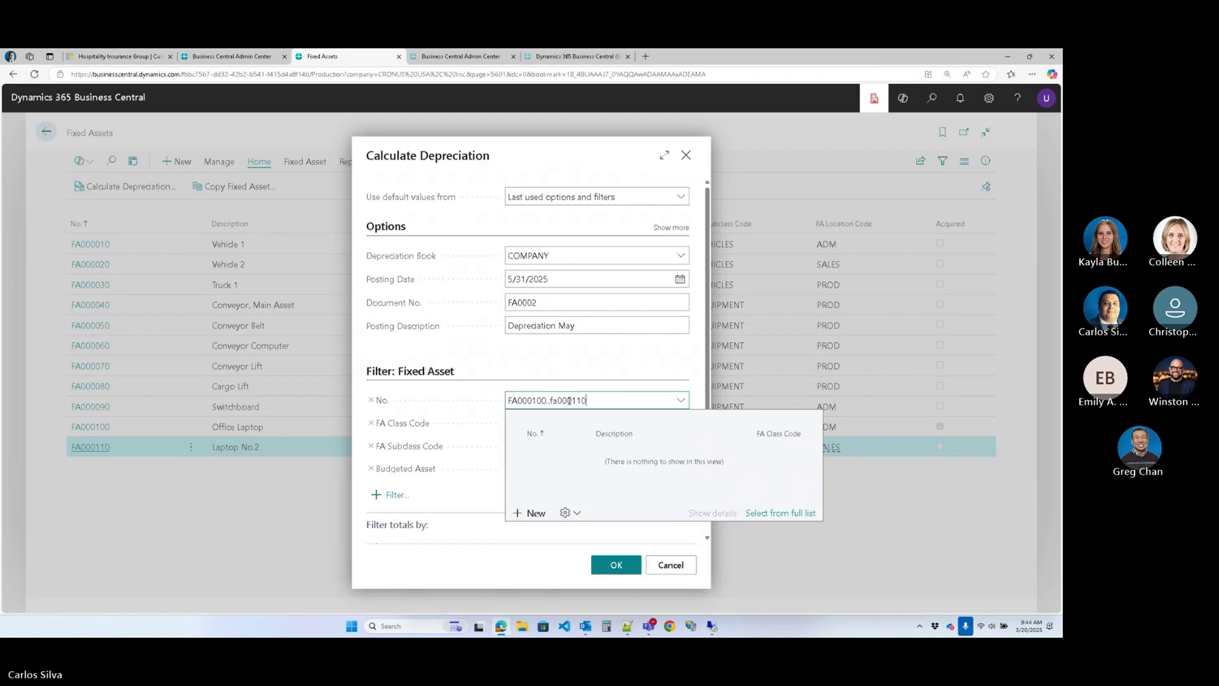
{"action": "key", "text": "Tab"}
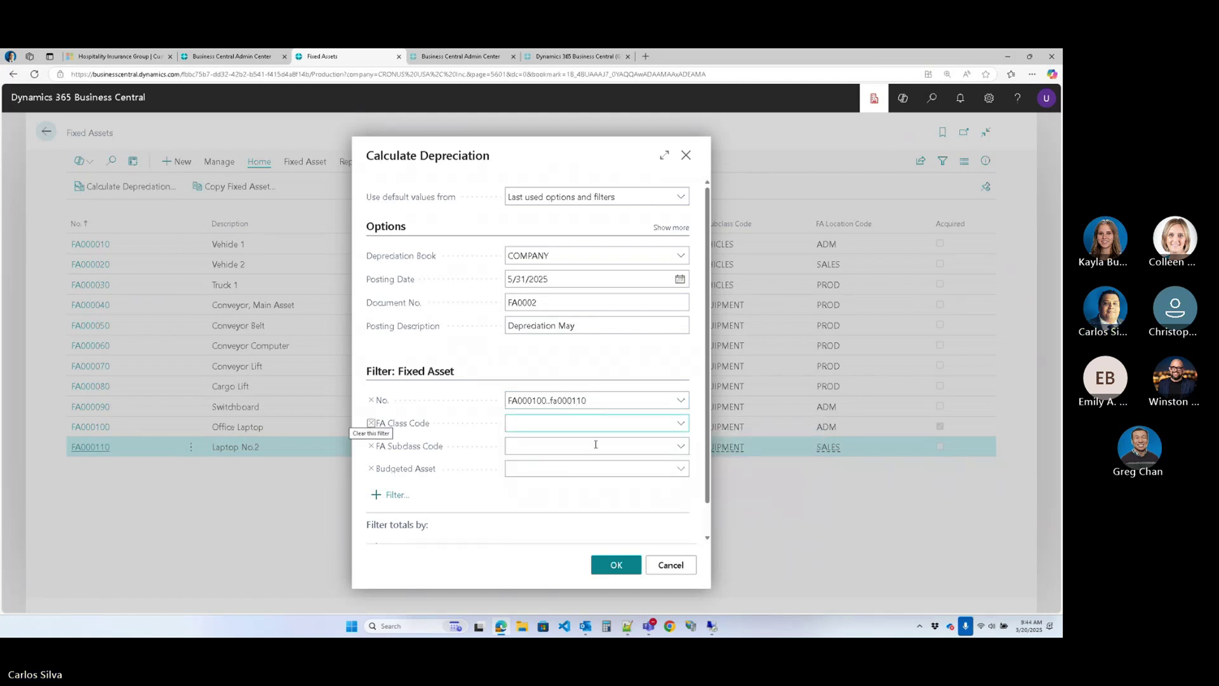
{"action": "left_click", "coordinate": [605, 402]}
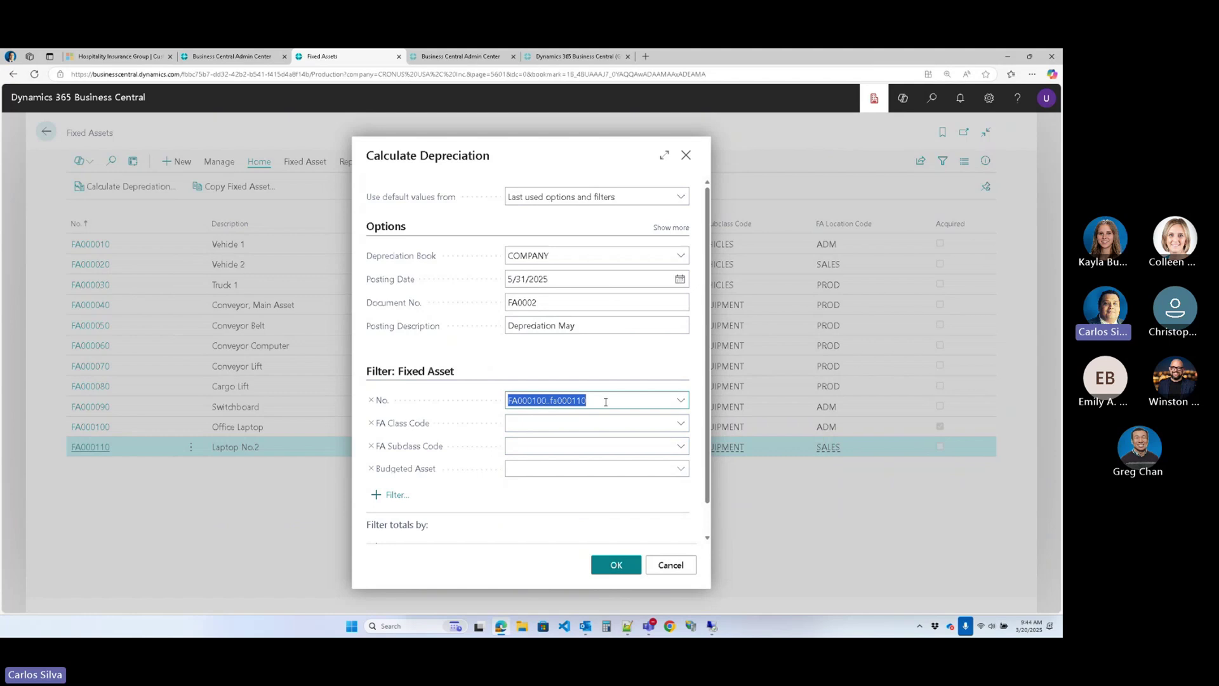
{"action": "key", "text": "BackSpace"}
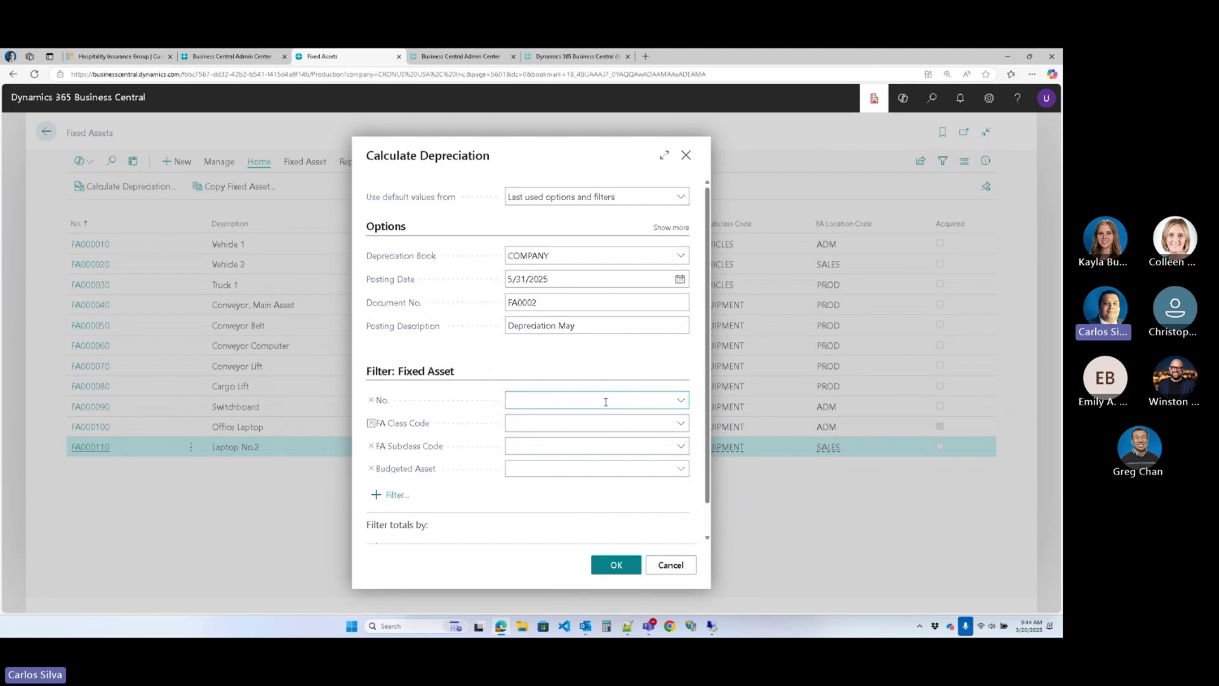
- Run the depreciation calculation and review the resulting lines in the Fixed Asset G/L Journal, including their amounts and number of depreciation days
{"action": "left_click", "coordinate": [609, 563]}
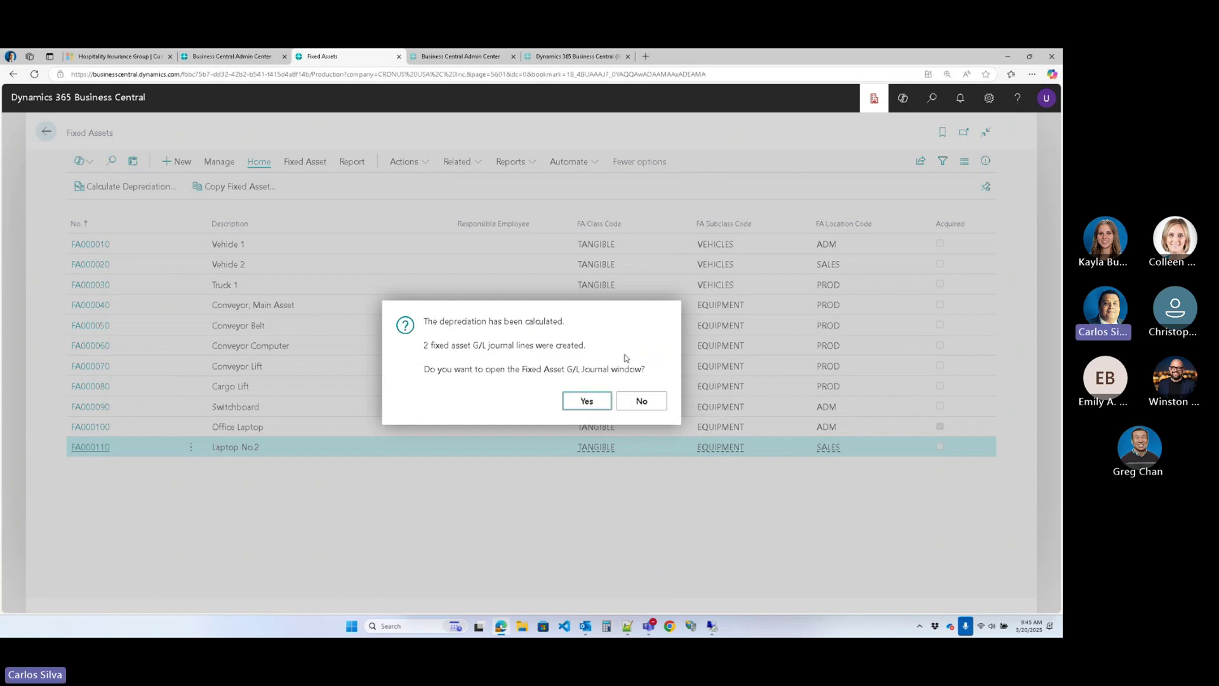
{"action": "left_click", "coordinate": [586, 403]}
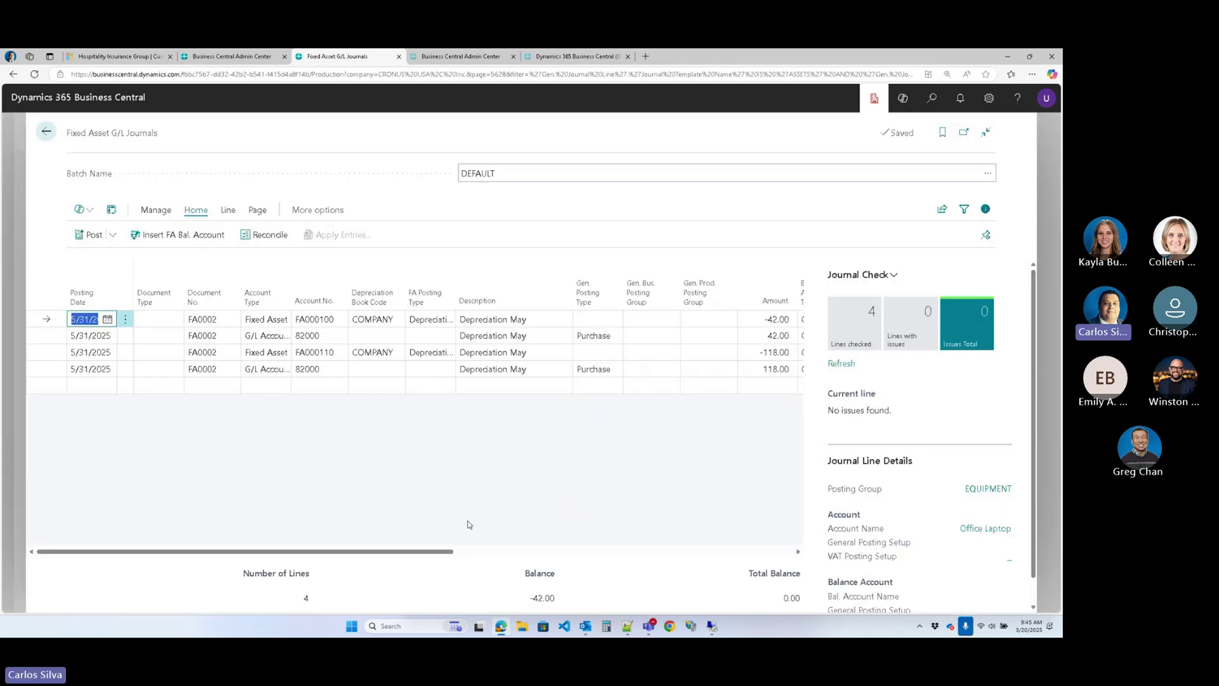
{"action": "mouse_move", "coordinate": [401, 554]}
{"action": "left_mouse_down"}
{"action": "mouse_move", "coordinate": [515, 554]}
{"action": "mouse_move", "coordinate": [401, 554]}
{"action": "left_mouse_up"}
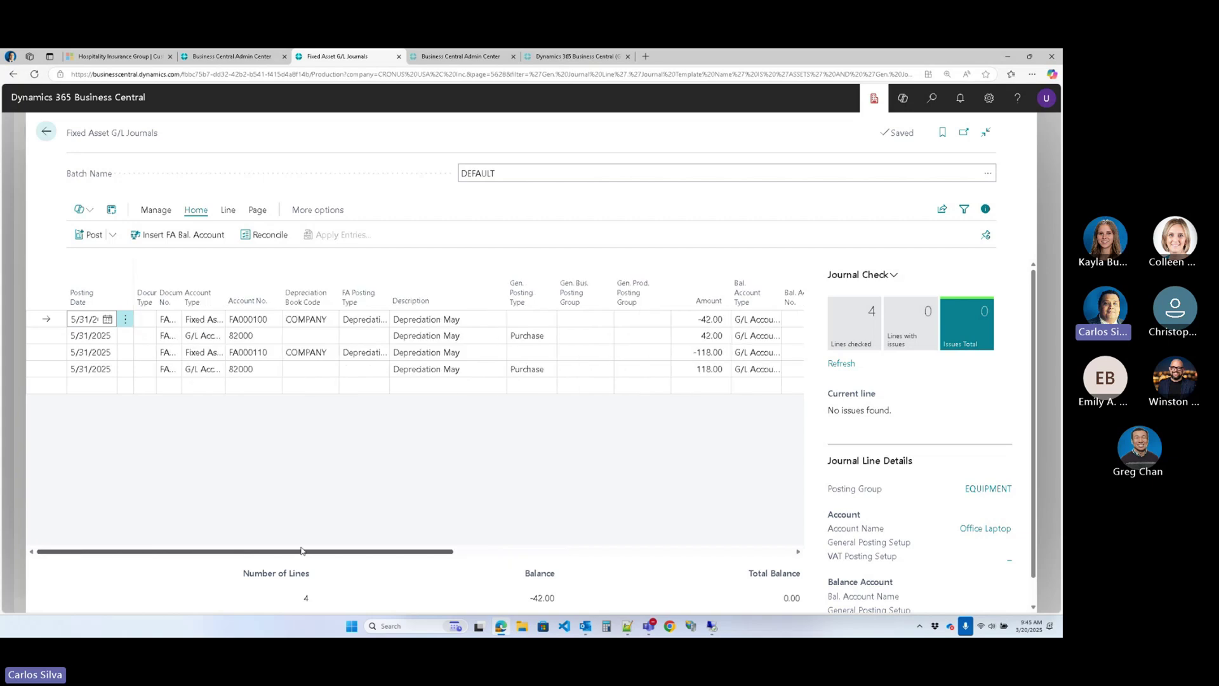
{"action": "left_click", "coordinate": [320, 334]}
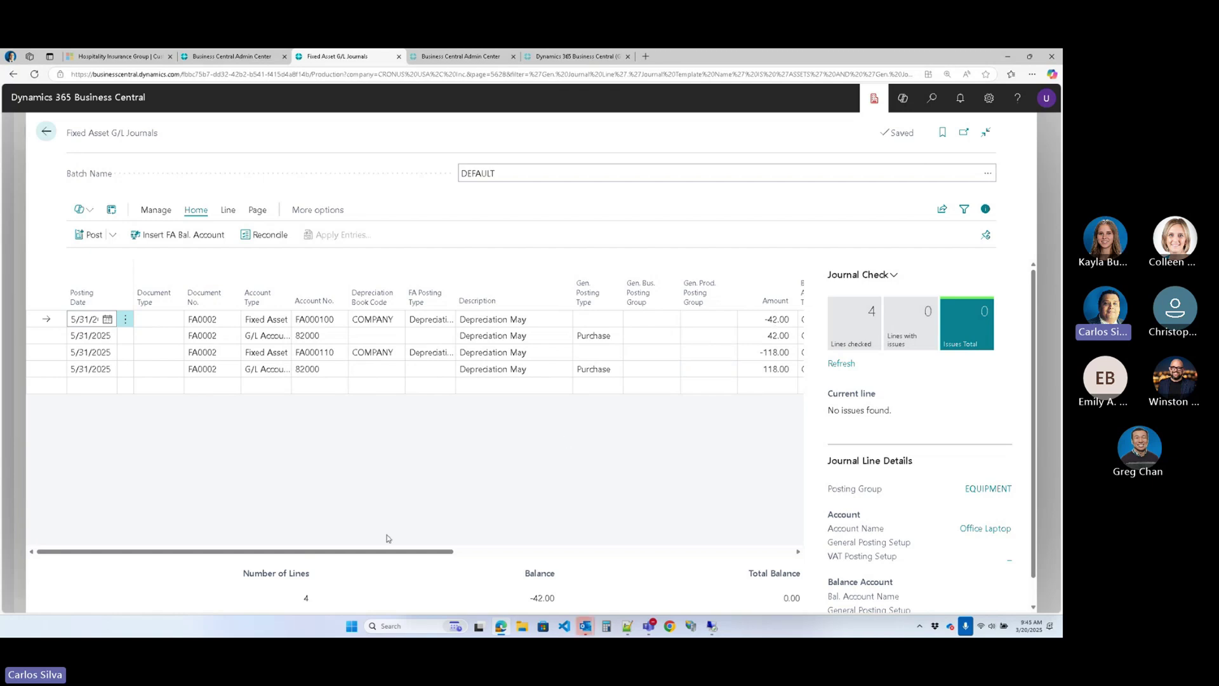
{"action": "left_click_drag", "start_coordinate": [395, 554], "coordinate": [738, 551]}
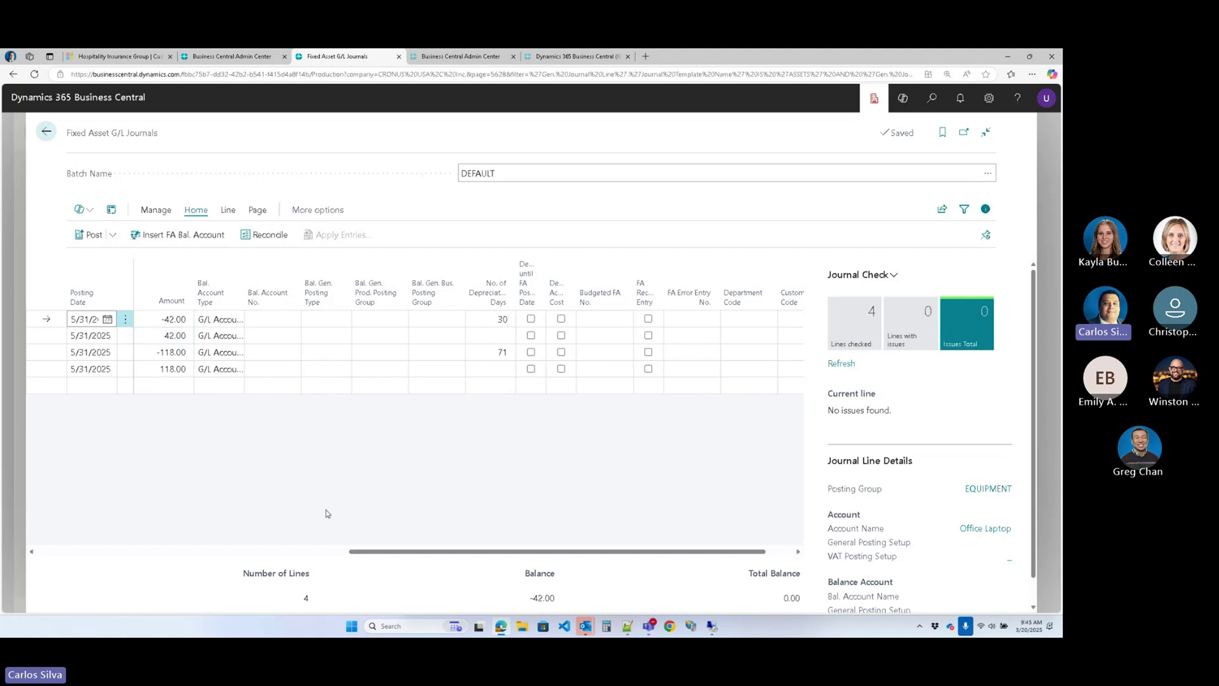
{"action": "left_click_drag", "start_coordinate": [422, 552], "coordinate": [114, 547]}
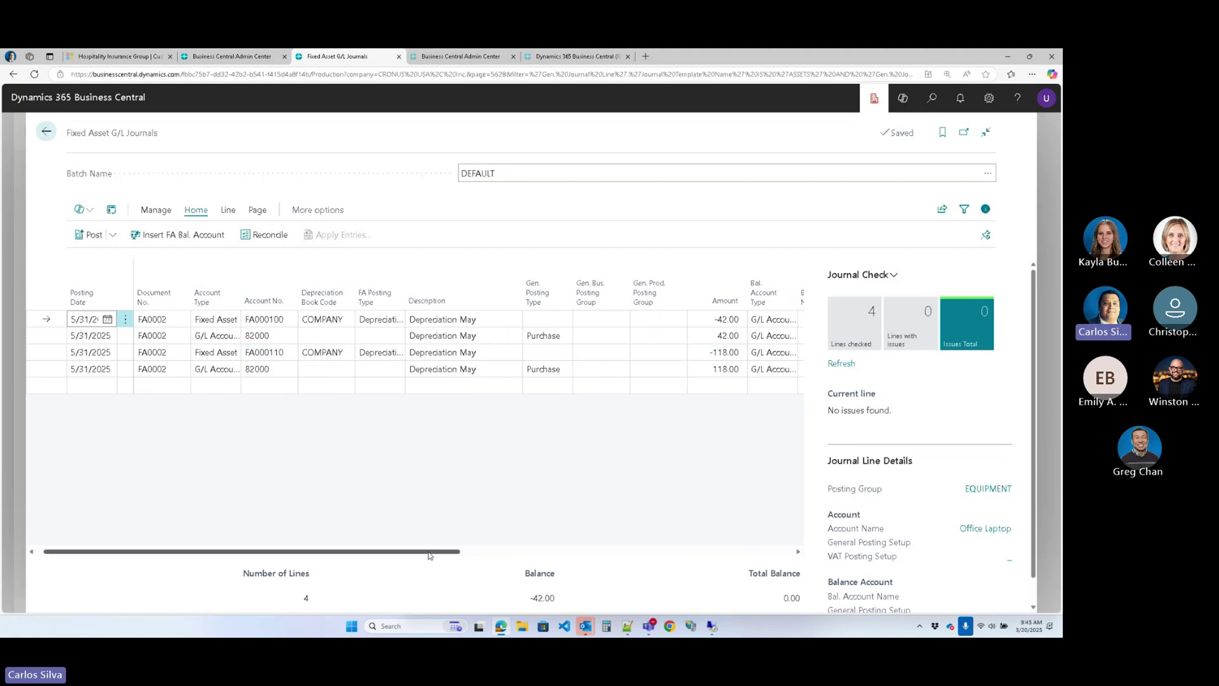
{"action": "left_click_drag", "start_coordinate": [435, 553], "coordinate": [680, 552]}
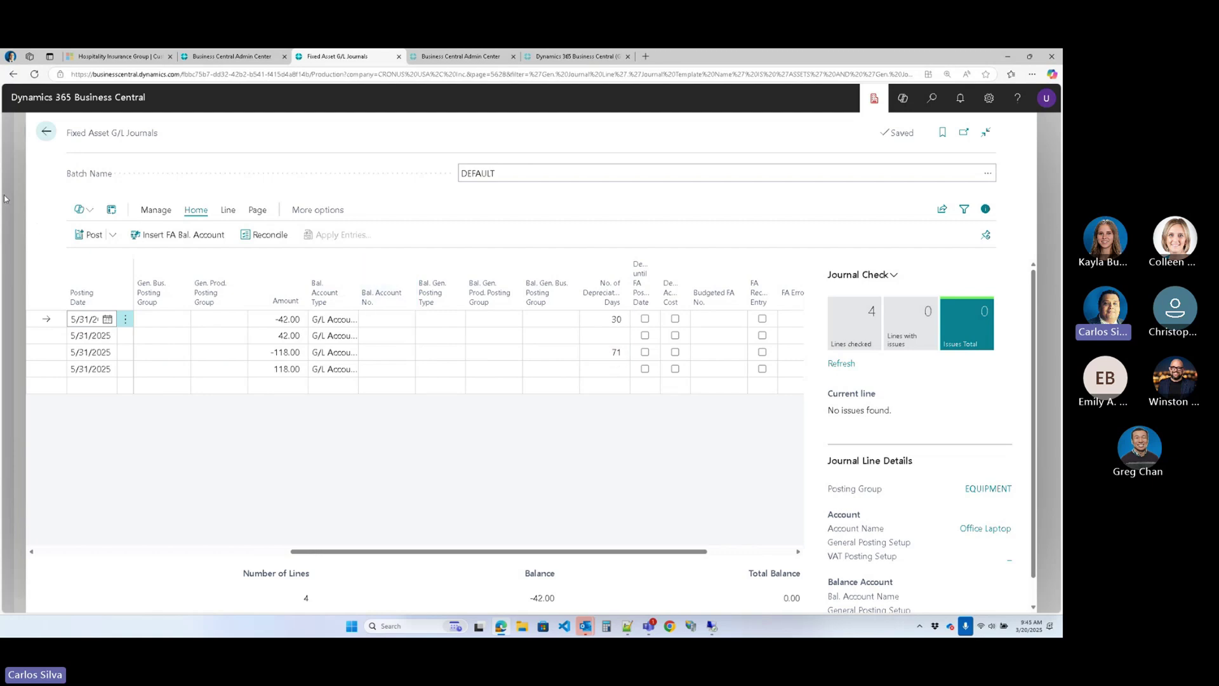
- Post the May depreciation lines in the Fixed Asset G/L Journal and return to the Fixed Assets list
{"action": "left_click", "coordinate": [89, 235]}
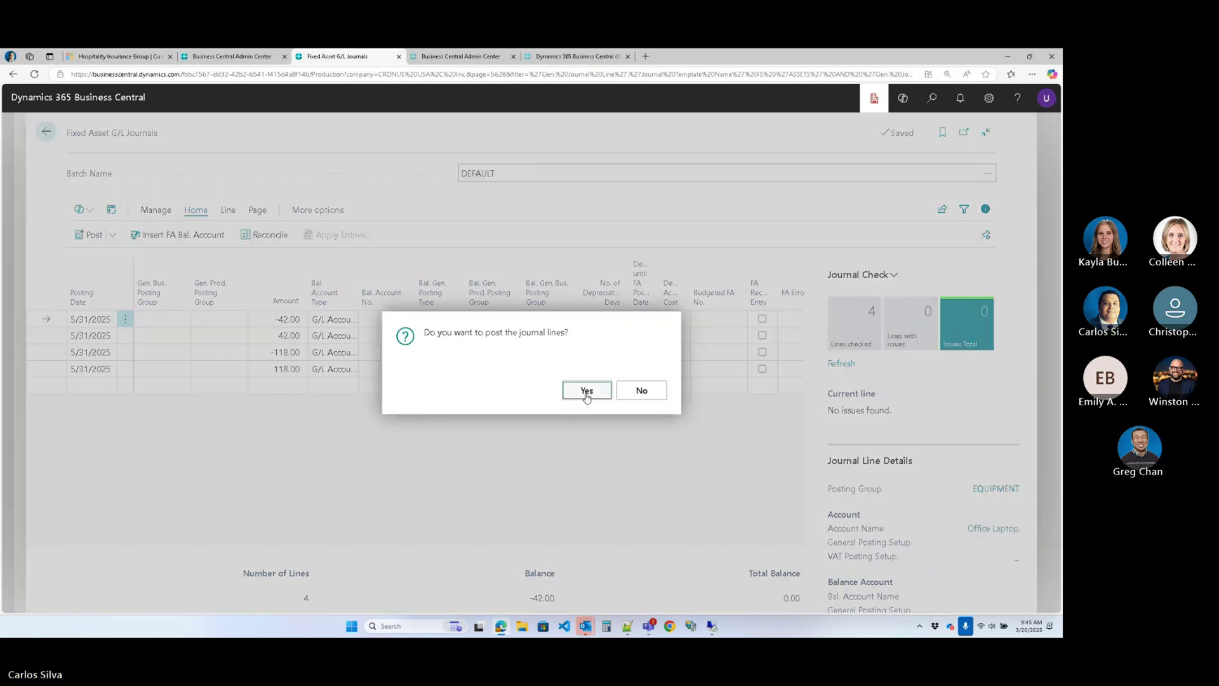
{"action": "left_click", "coordinate": [587, 392]}
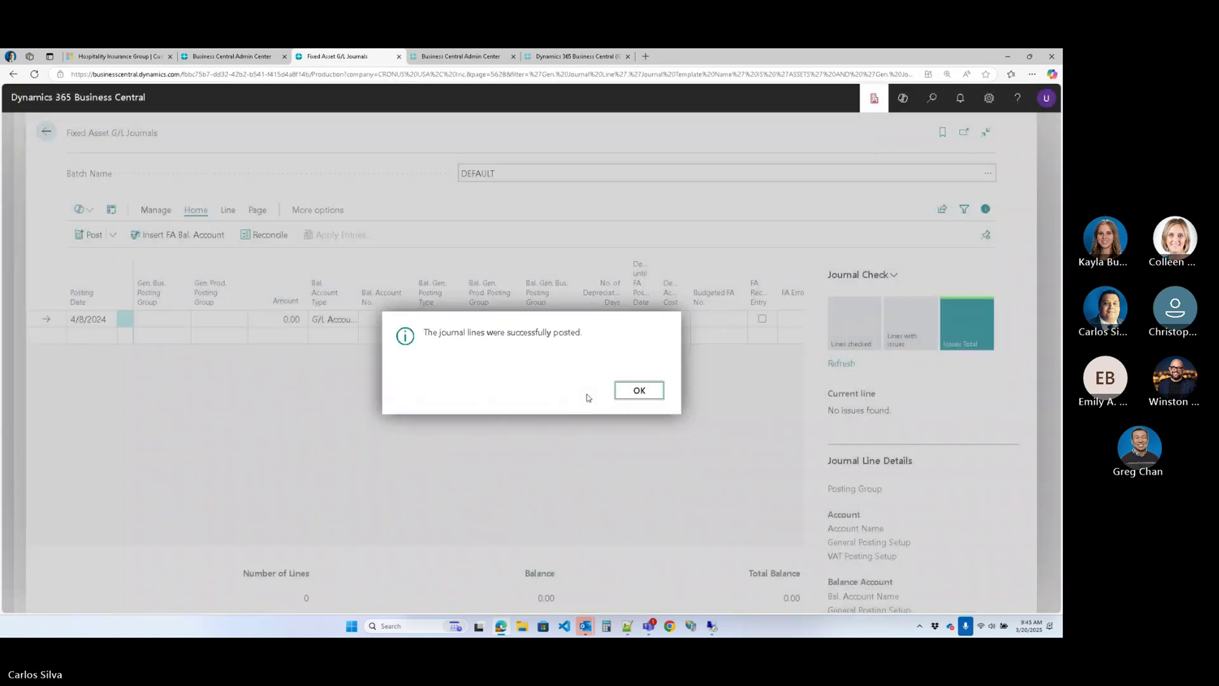
{"action": "left_click", "coordinate": [638, 391]}
{"action": "key", "text": "Escape"}
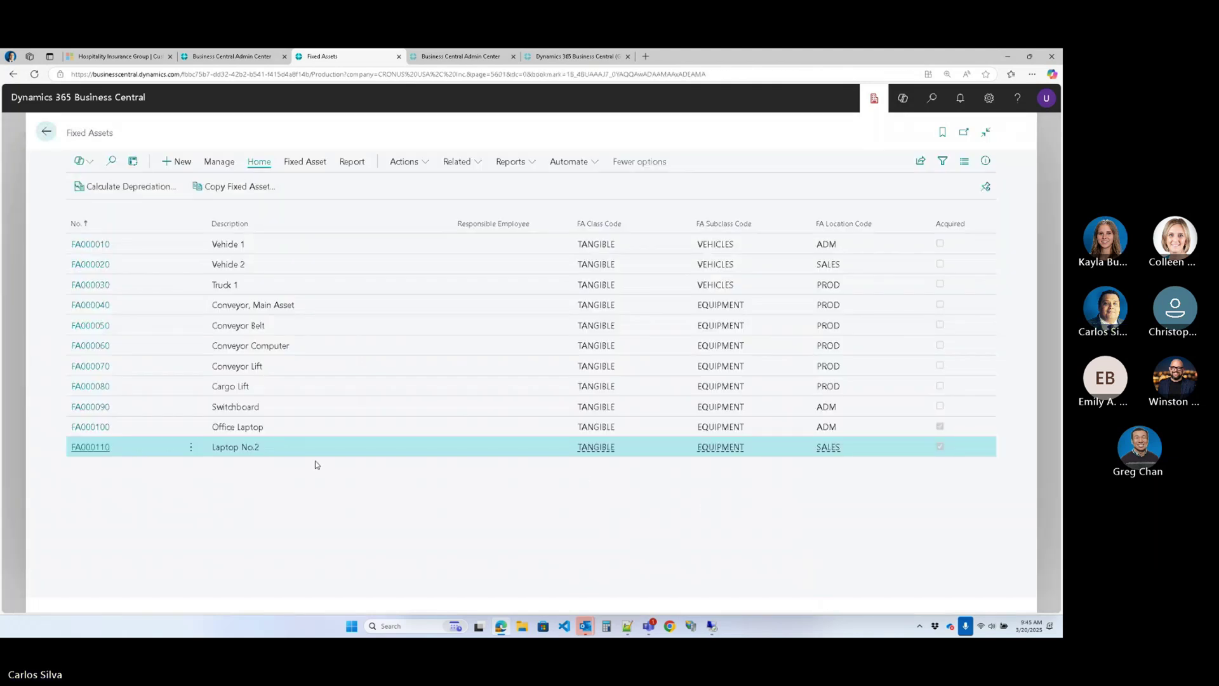
- Review the FA ledger entries behind the book value of Laptop No.2 (FA000110) and return to the Fixed Assets list
{"action": "left_click", "coordinate": [94, 451]}
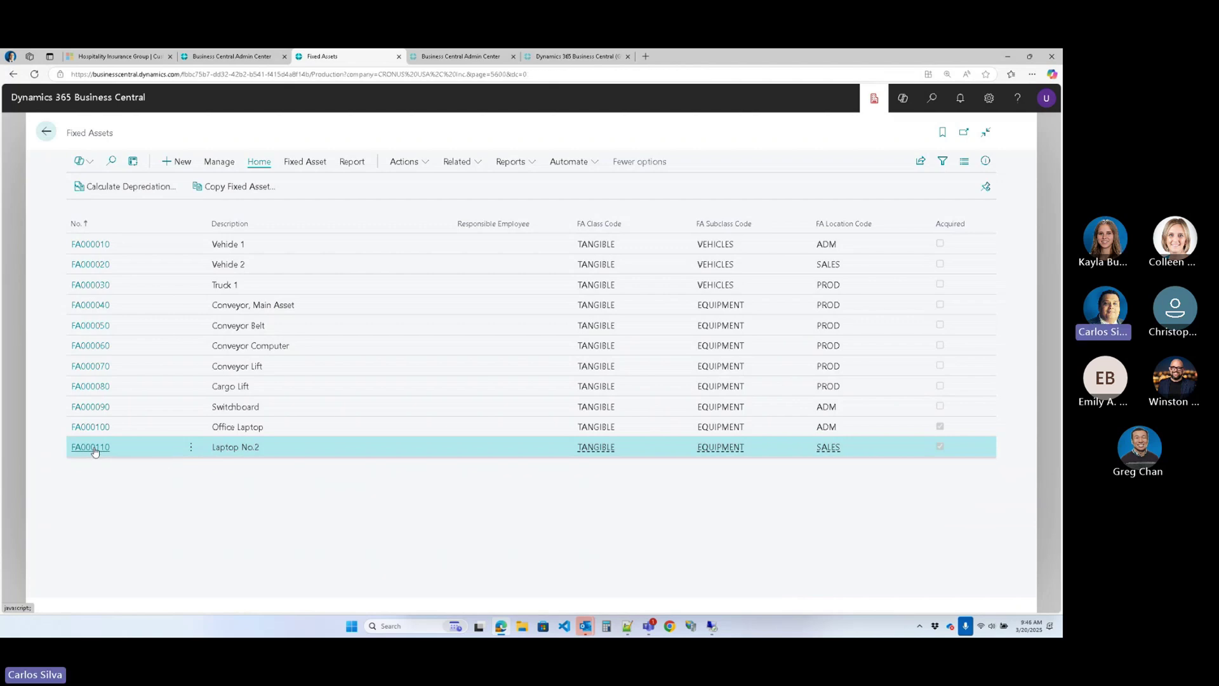
{"action": "scroll", "coordinate": [672, 432], "scroll_direction": "down", "scroll_amount": 1}
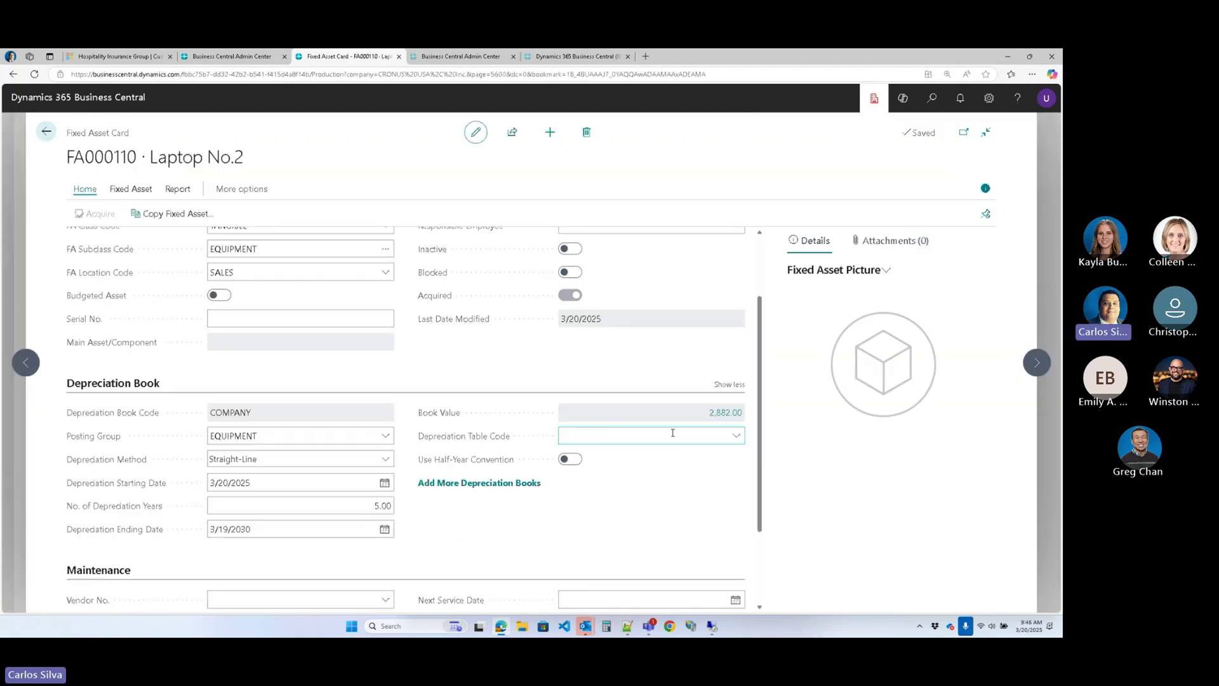
{"action": "left_click", "coordinate": [728, 414]}
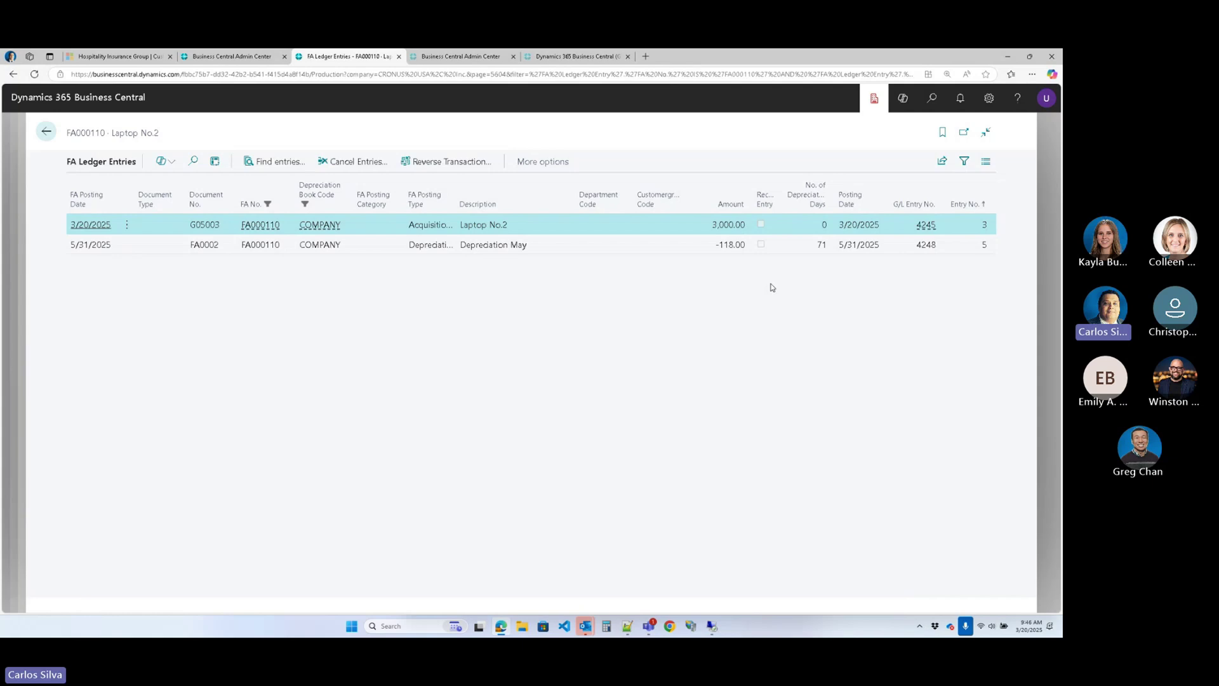
{"action": "key", "text": "Escape"}
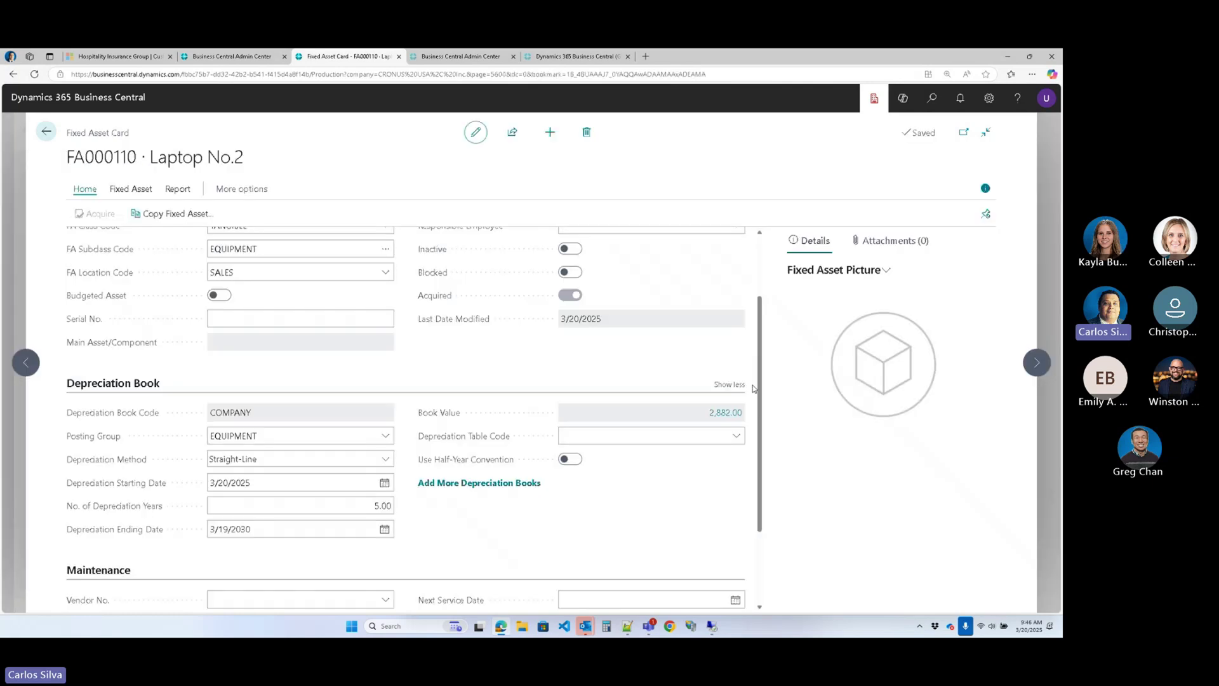
{"action": "key", "text": "Escape"}
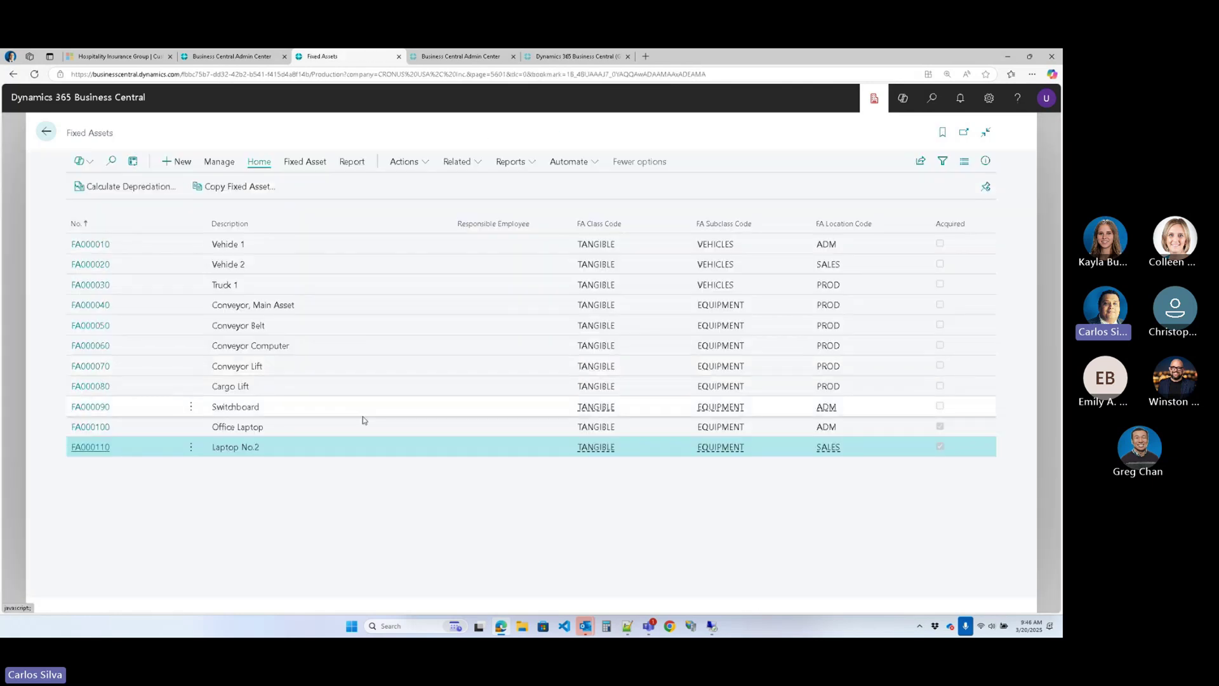
- Check the FA ledger entries behind the Office Laptop's (FA000100) book value and return to the Fixed Assets list
{"action": "left_click", "coordinate": [106, 428]}
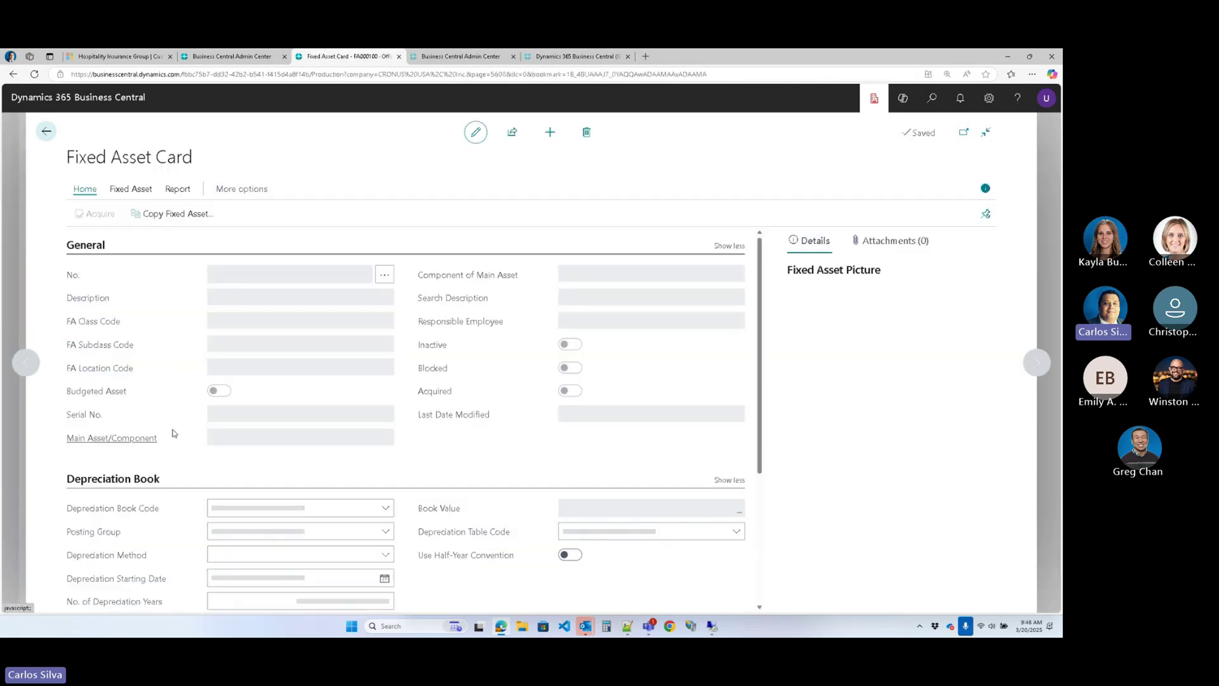
{"action": "scroll", "coordinate": [579, 458], "scroll_direction": "down", "scroll_amount": 2}
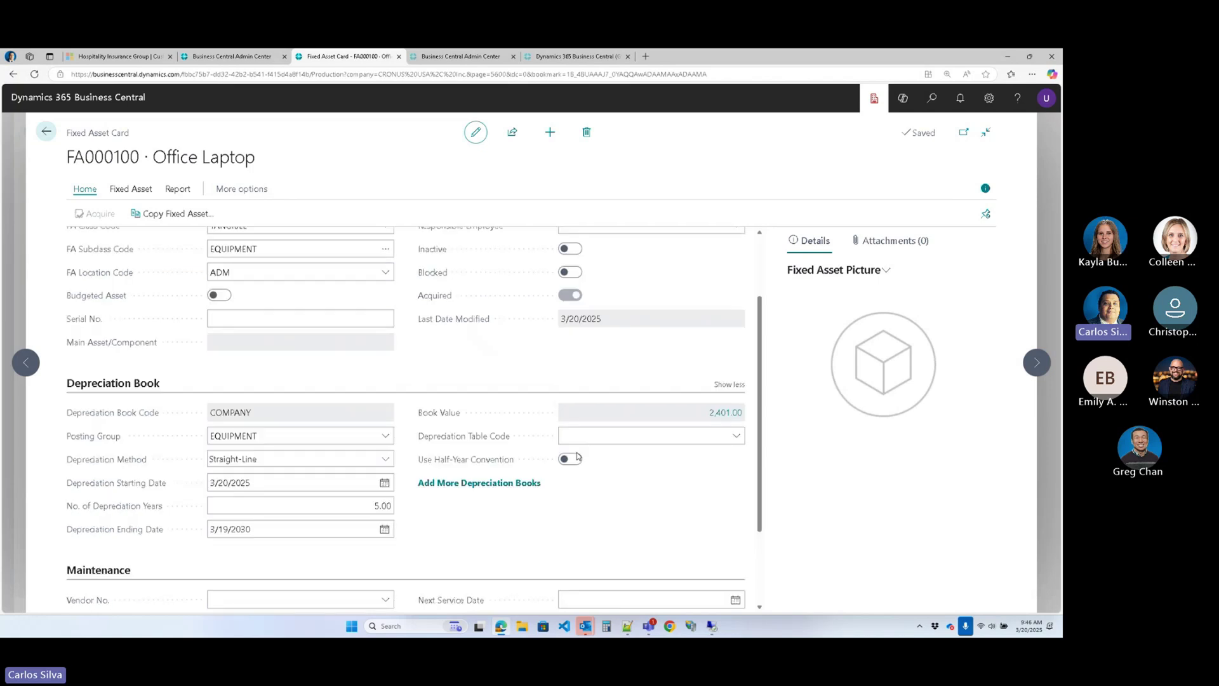
{"action": "left_click", "coordinate": [728, 414]}
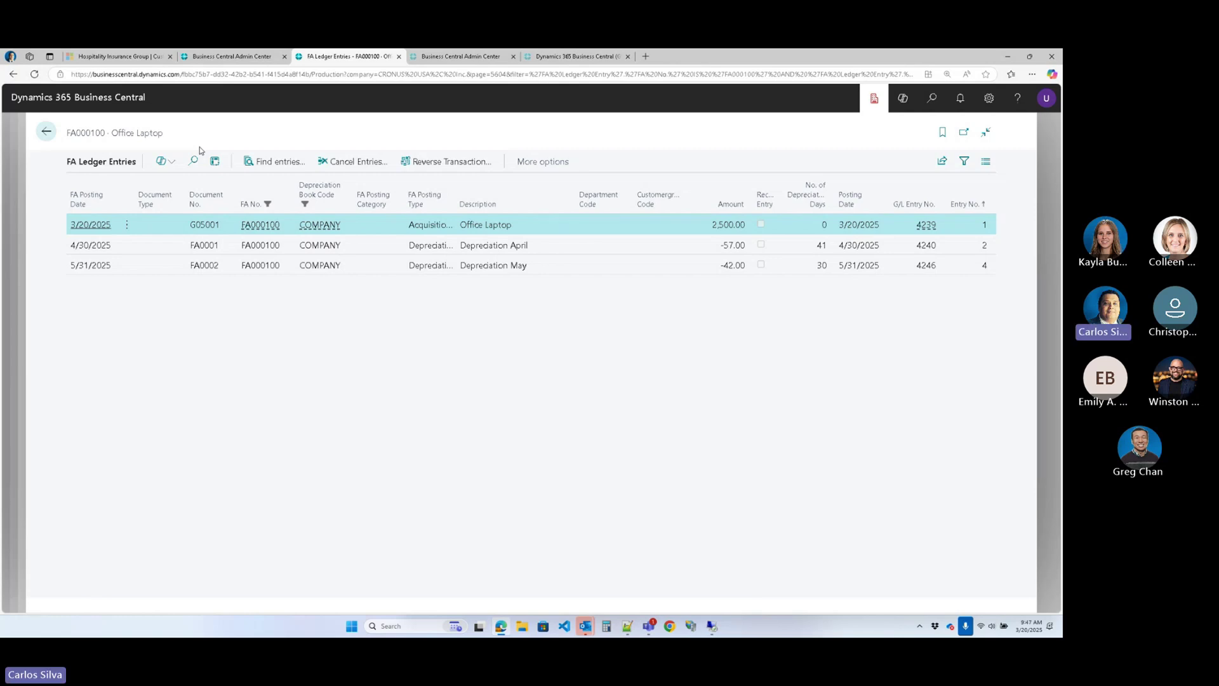
{"action": "left_click", "coordinate": [51, 136]}
{"action": "left_click", "coordinate": [44, 132]}
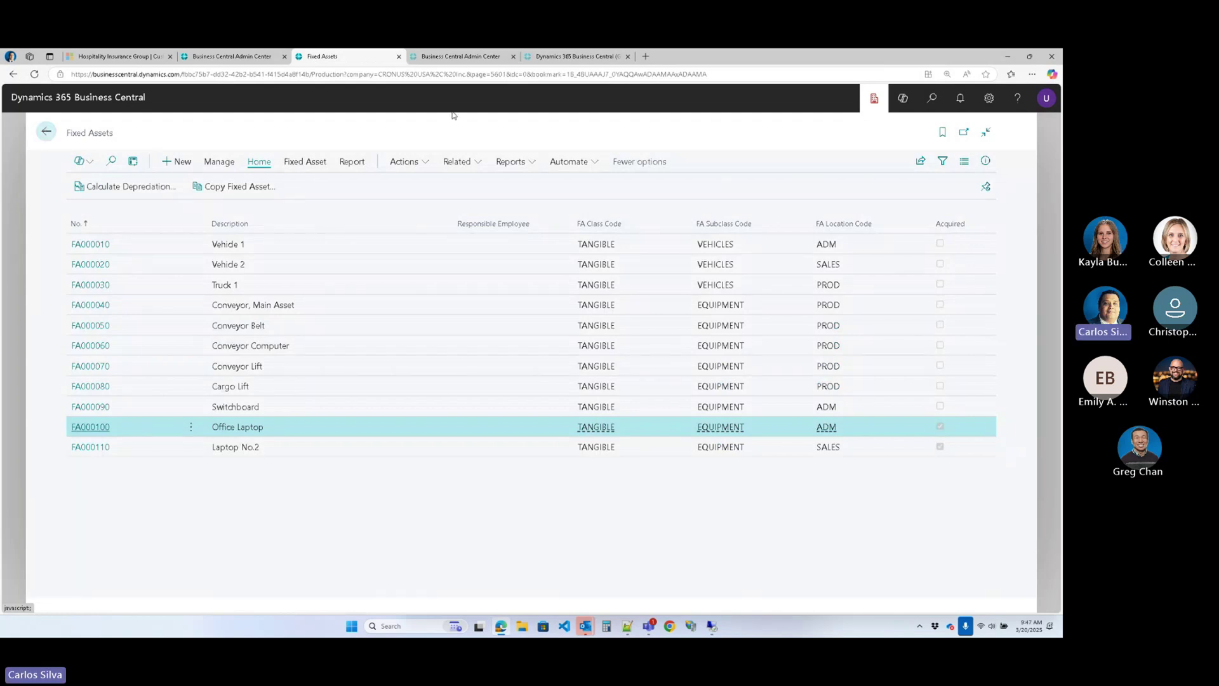
- Examine the options and filters of the Calculate Depreciation request and close it without running it
{"action": "left_click", "coordinate": [404, 161]}
{"action": "mouse_move", "coordinate": [477, 275]}
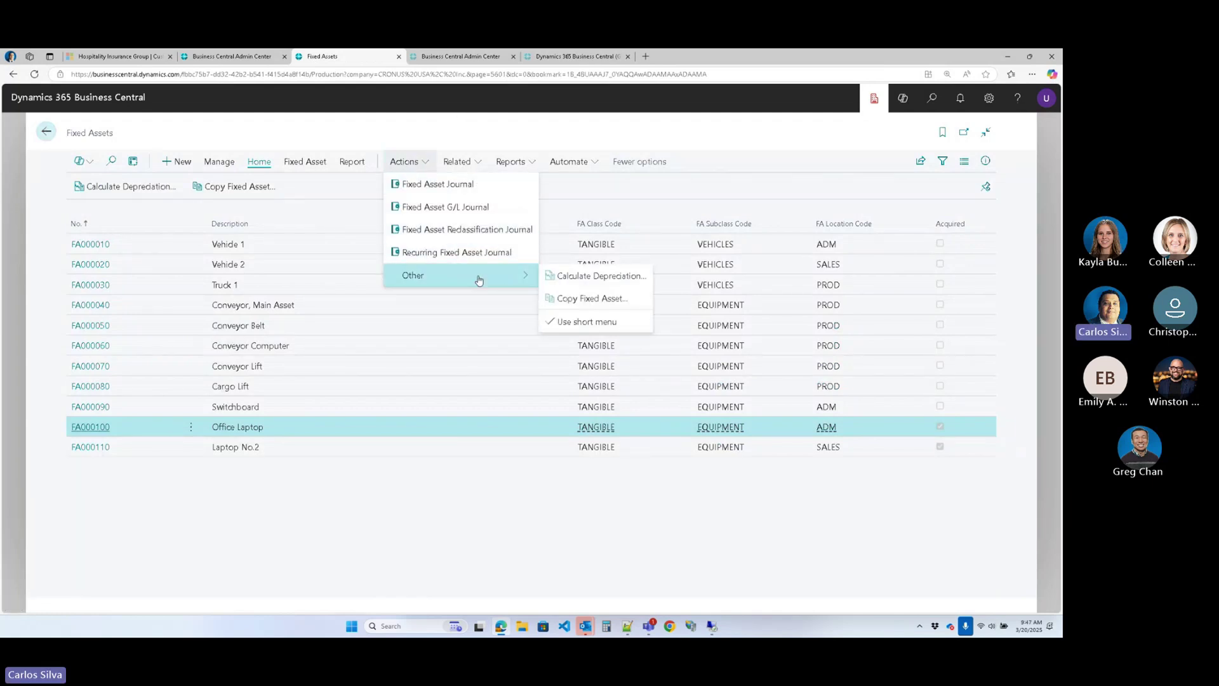
{"action": "left_click", "coordinate": [581, 277]}
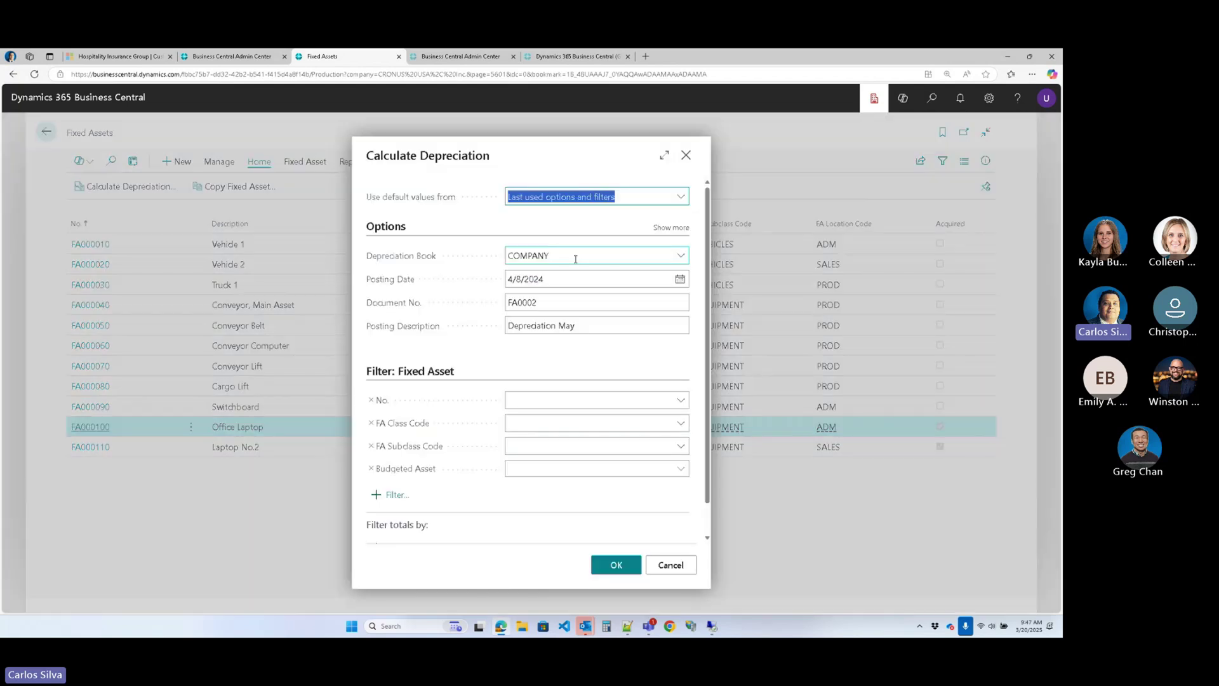
{"action": "mouse_move", "coordinate": [440, 335]}
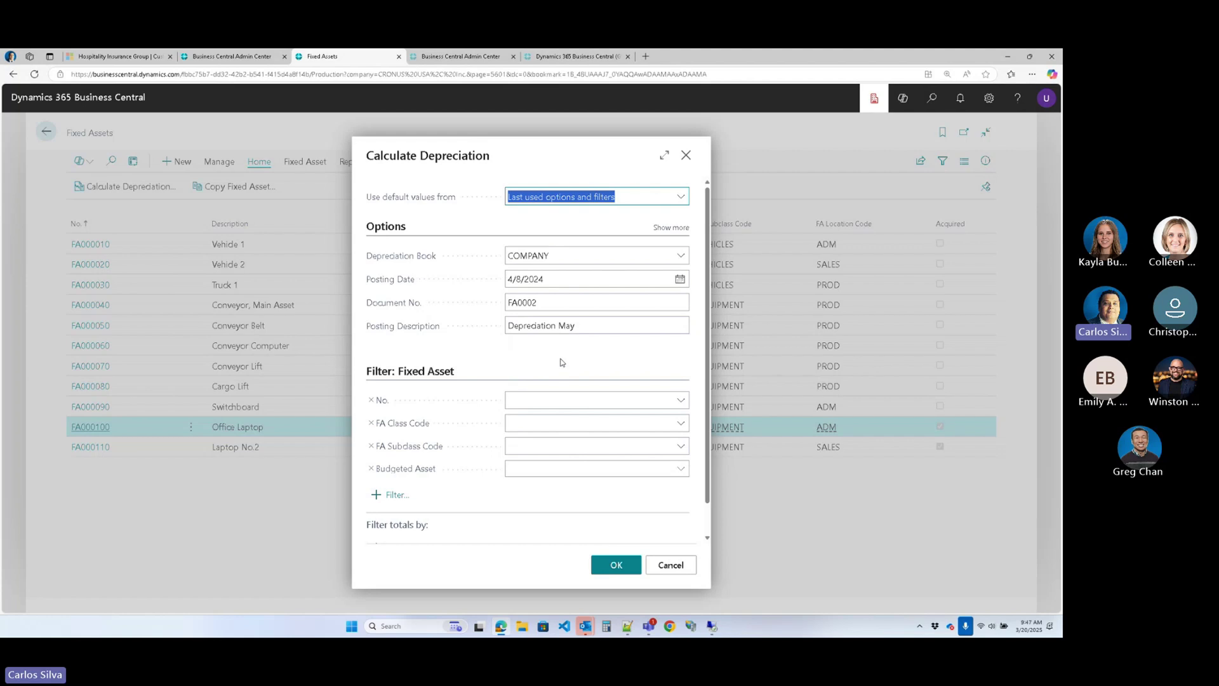
{"action": "left_click", "coordinate": [684, 165]}
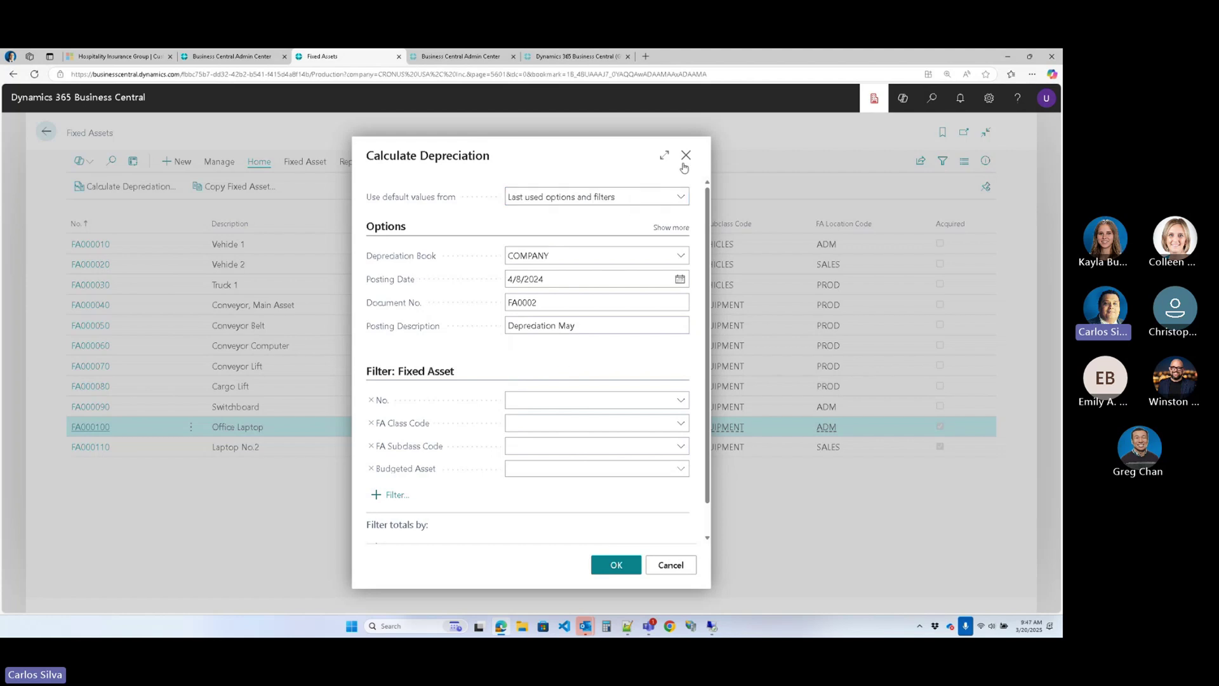
{"action": "left_click", "coordinate": [684, 162]}
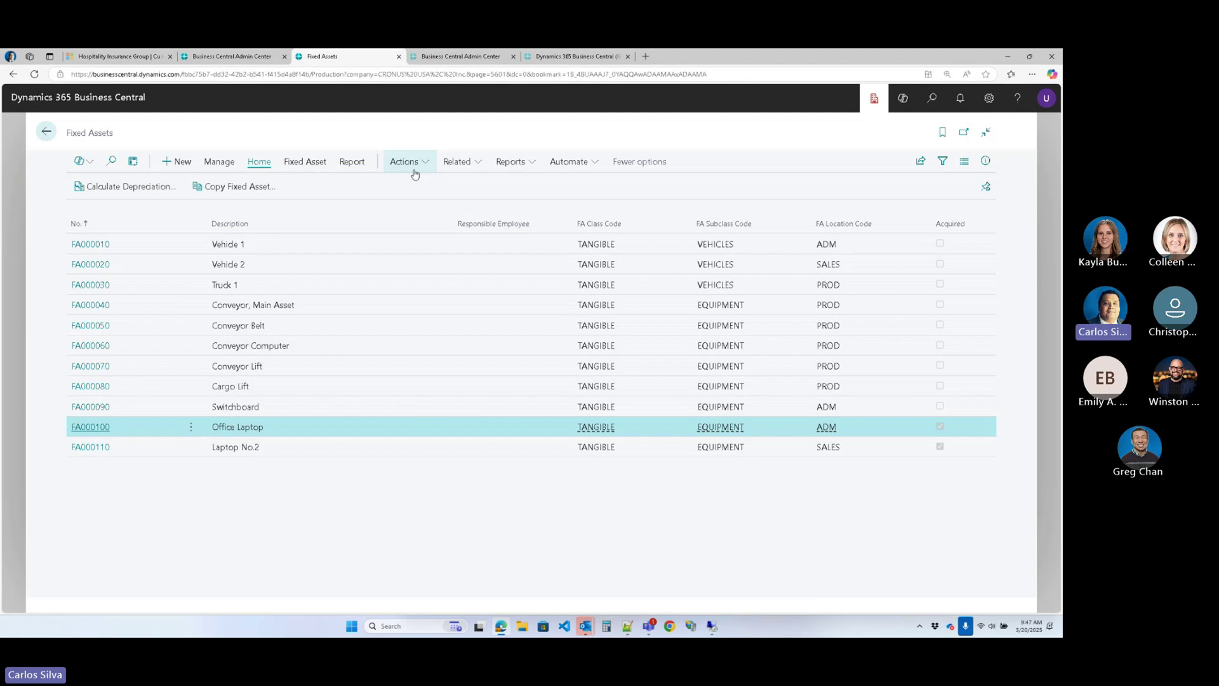
- Examine the Depreciation Book and Maintenance details on the Office Laptop's fixed asset card and return to the list
{"action": "left_click", "coordinate": [104, 431]}
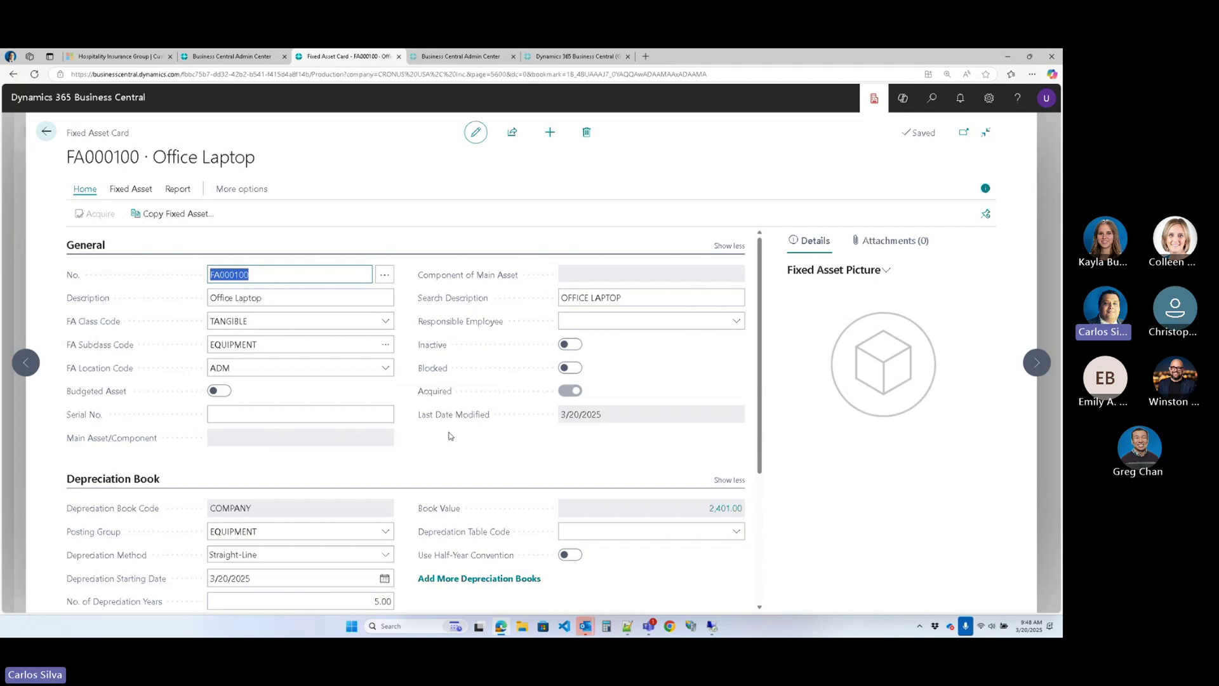
{"action": "scroll", "coordinate": [449, 436], "scroll_direction": "down", "scroll_amount": 3}
{"action": "scroll", "coordinate": [448, 438], "scroll_direction": "down", "scroll_amount": 3}
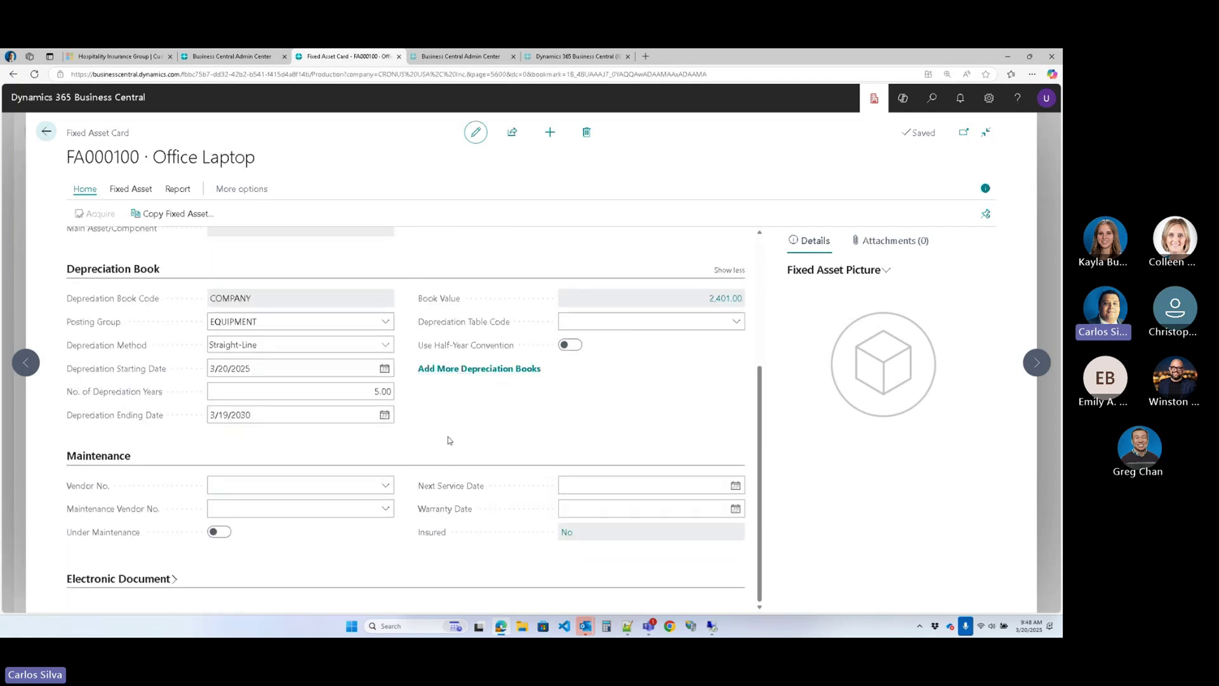
{"action": "left_click", "coordinate": [301, 510]}
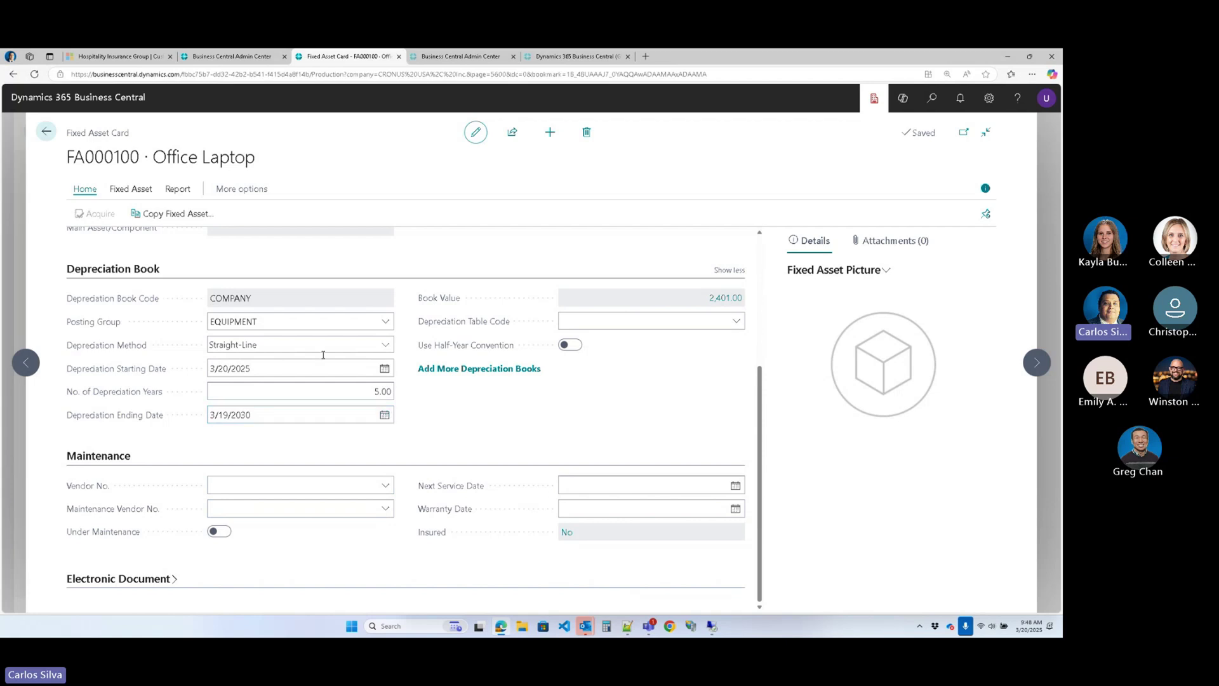
{"action": "left_click", "coordinate": [45, 132]}
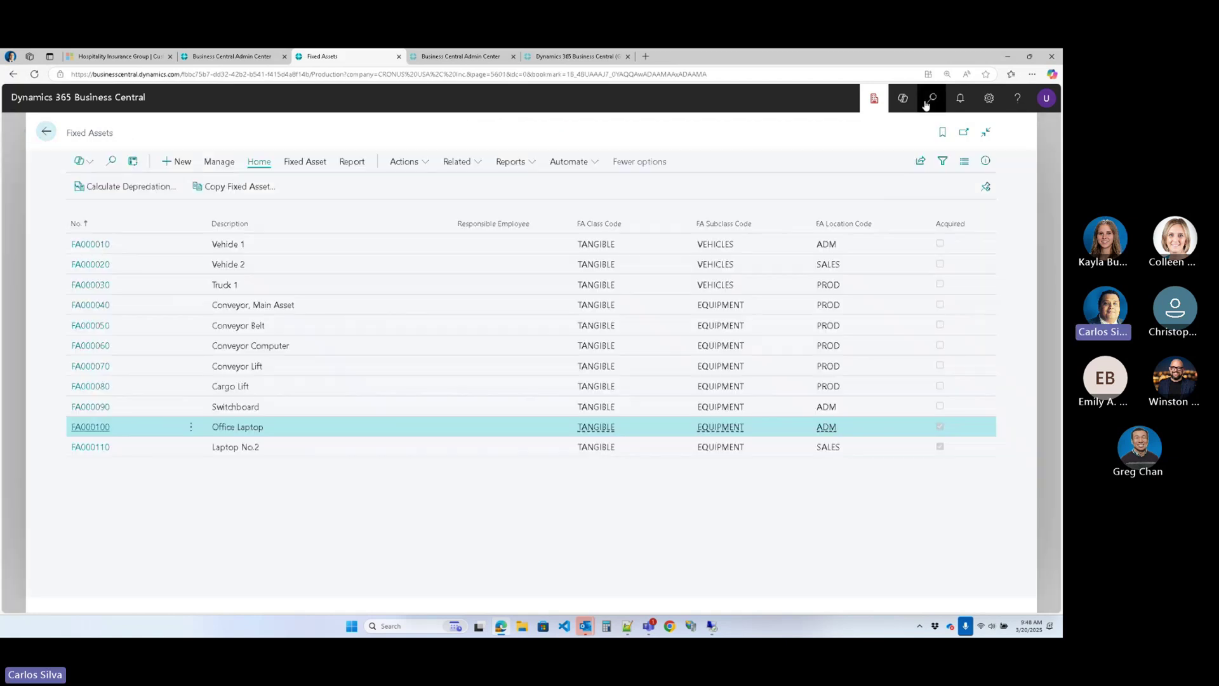
- Search for "fixed g/l" and open the Fixed Asset G/L Journals page
{"action": "left_click", "coordinate": [927, 104]}
{"action": "type", "text": "gi"}
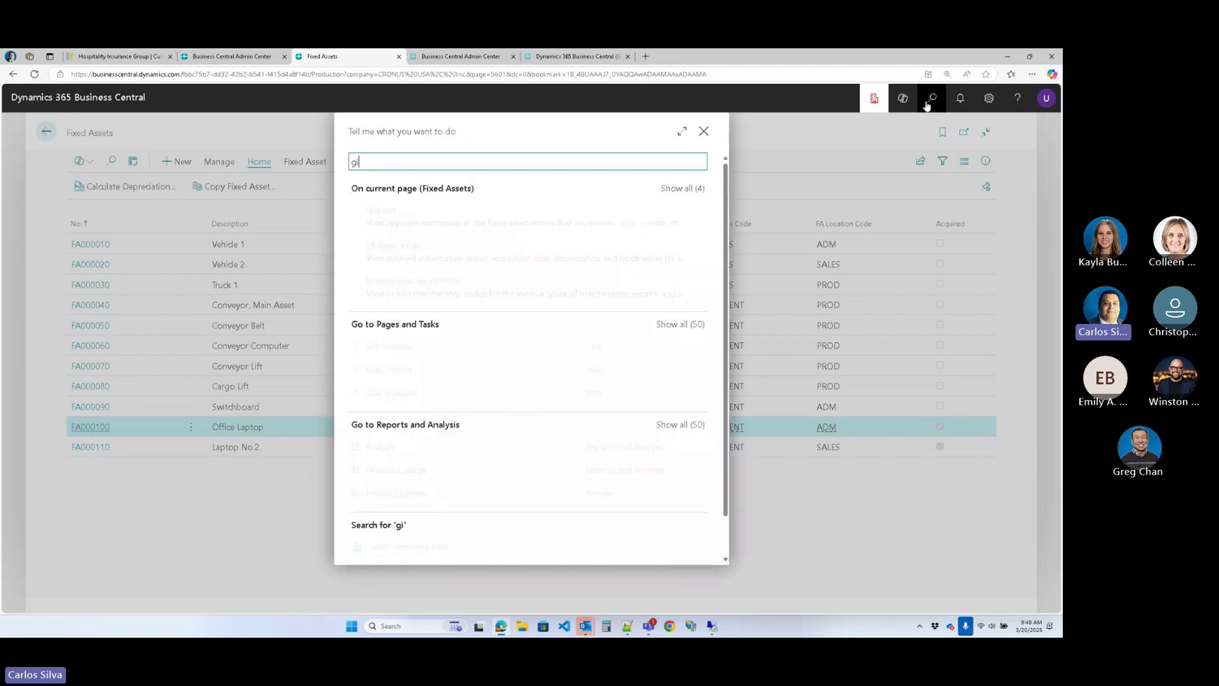
{"action": "key", "text": "BackSpace"}
{"action": "key", "text": "BackSpace"}
{"action": "type", "text": "fixed "}
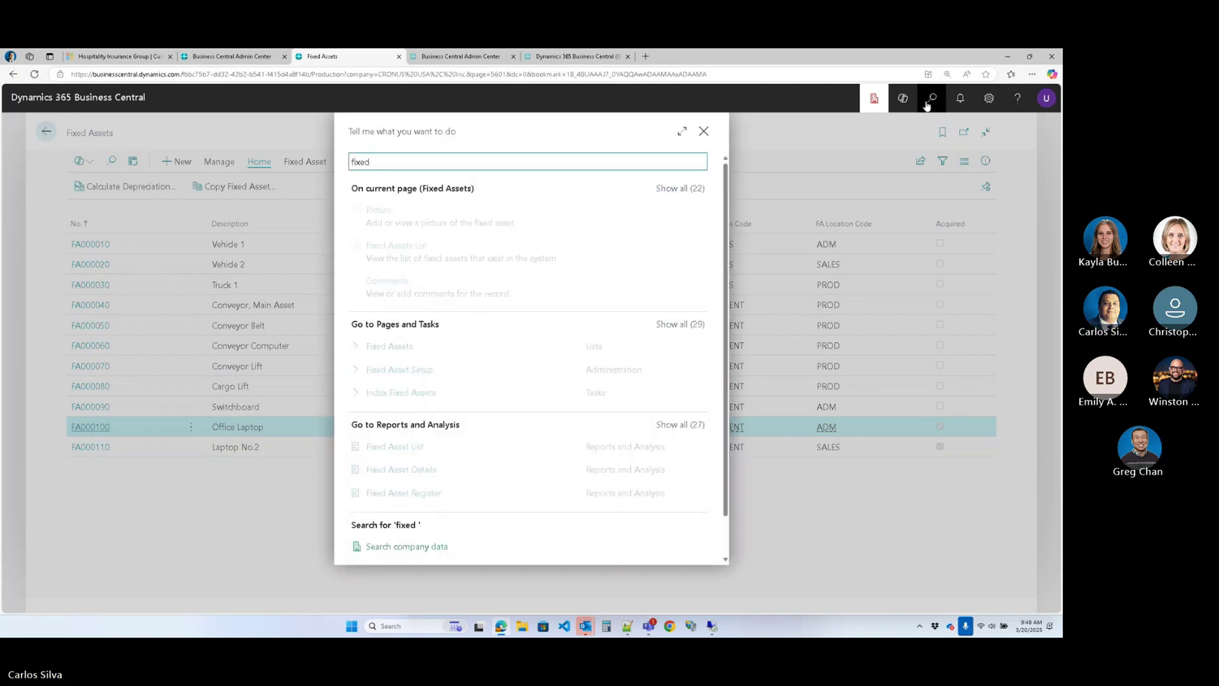
{"action": "type", "text": "g/l"}
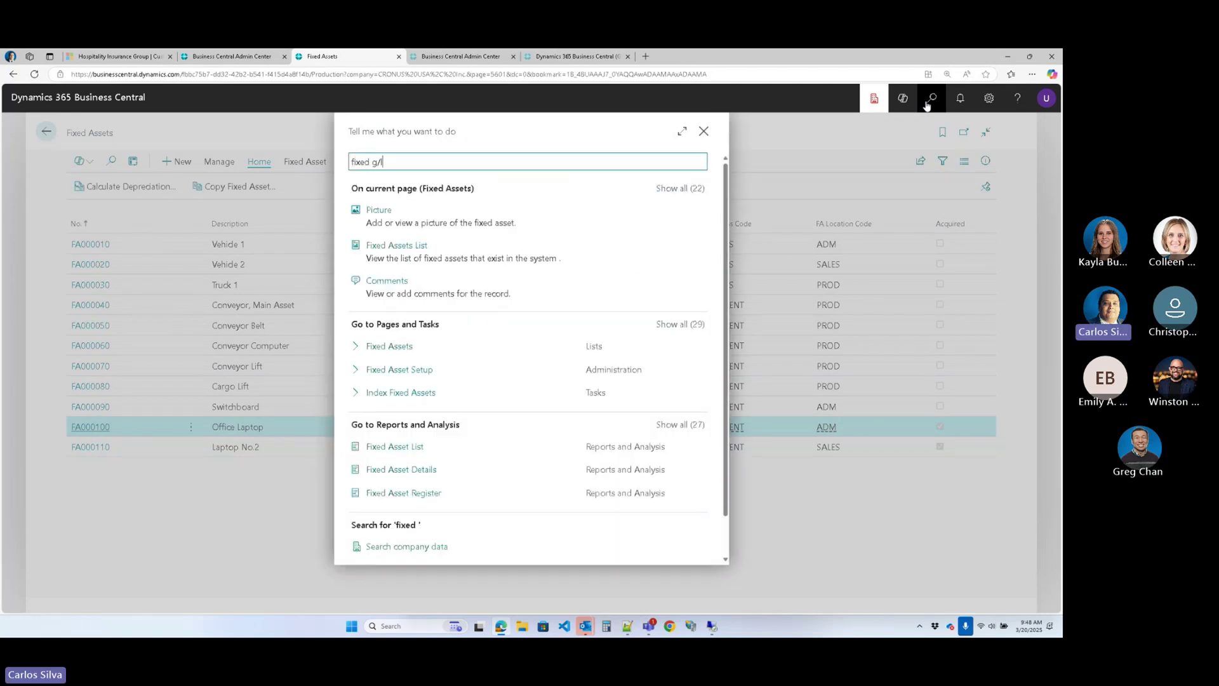
{"action": "left_click", "coordinate": [427, 311]}
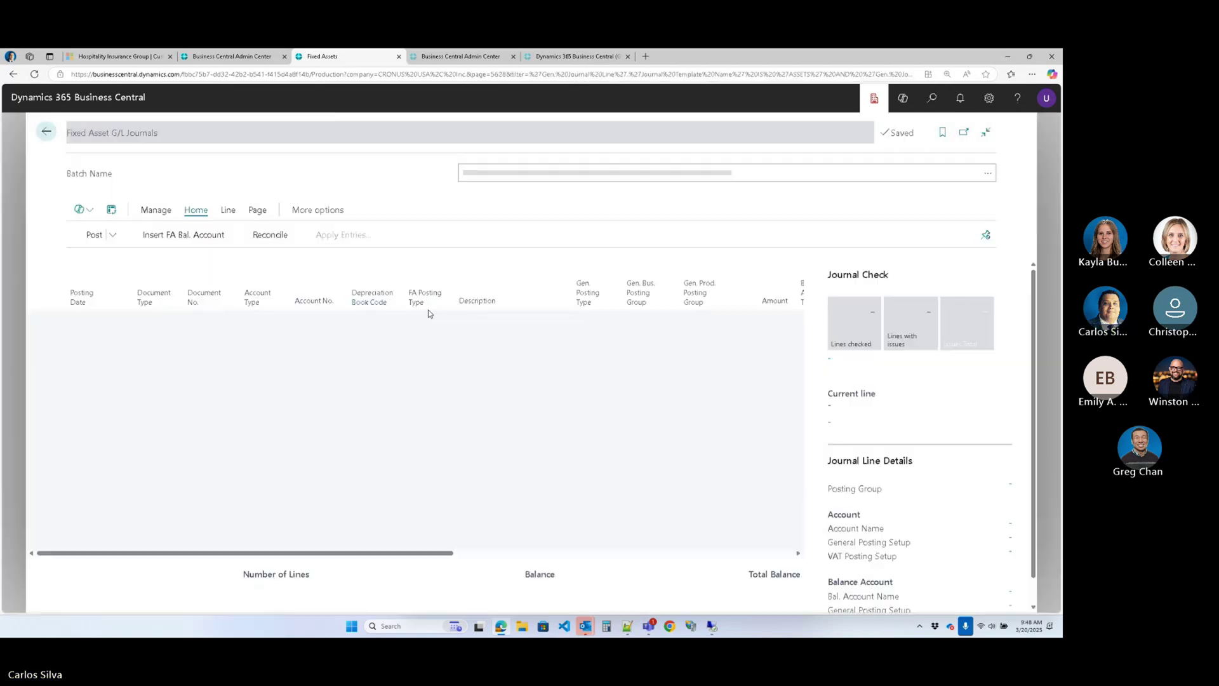
- Fill in the journal line with account type Fixed Asset, account FA000100 and FA posting type Maintenance, and return to the Fixed Assets list
{"action": "left_click", "coordinate": [280, 322]}
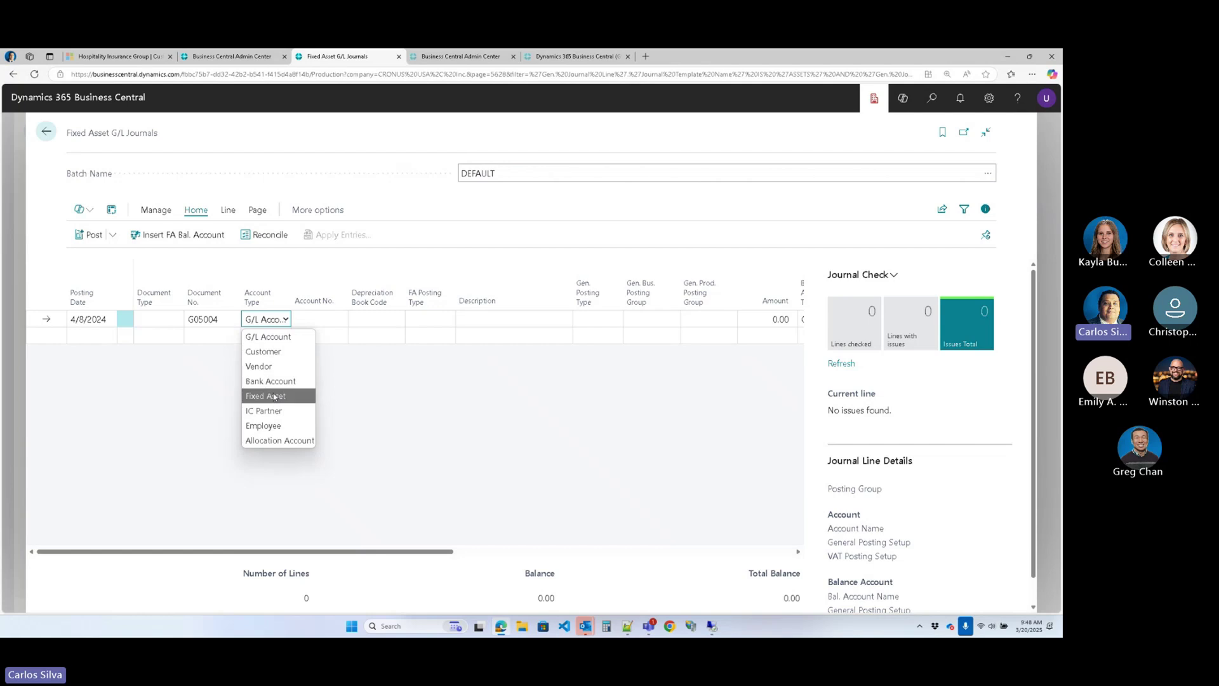
{"action": "left_click", "coordinate": [270, 396]}
{"action": "left_click", "coordinate": [325, 320]}
{"action": "scroll", "coordinate": [341, 419], "scroll_direction": "down", "scroll_amount": 3}
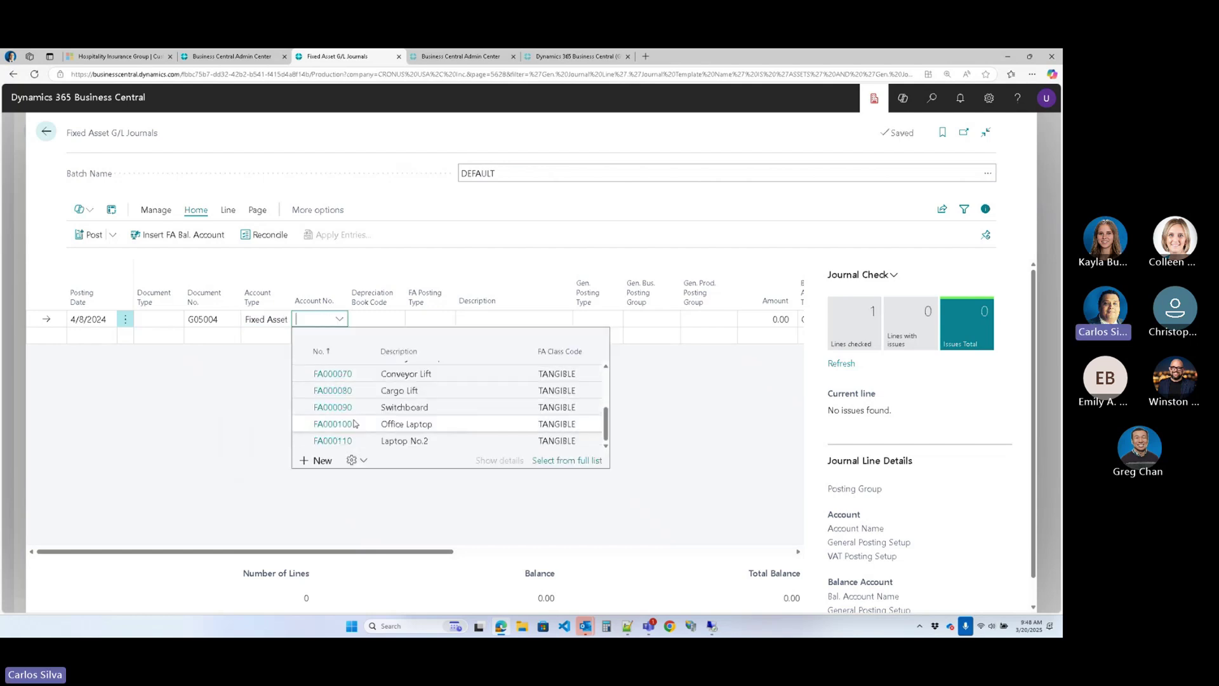
{"action": "left_click", "coordinate": [341, 424]}
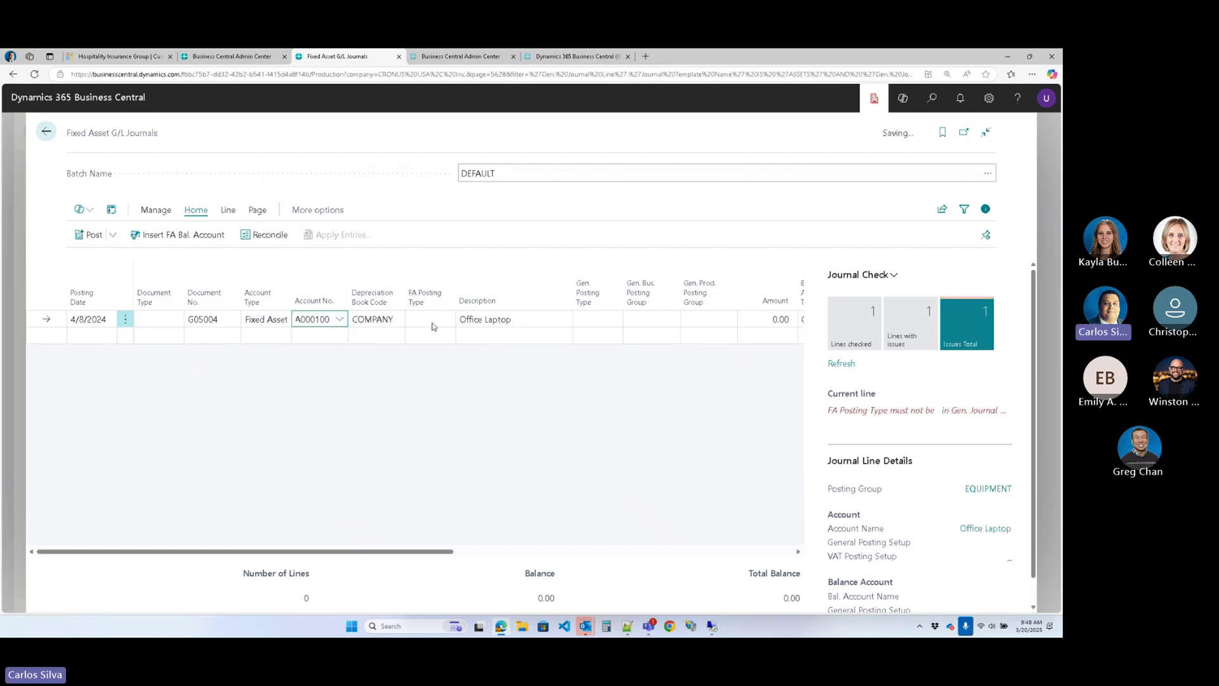
{"action": "left_click", "coordinate": [432, 326]}
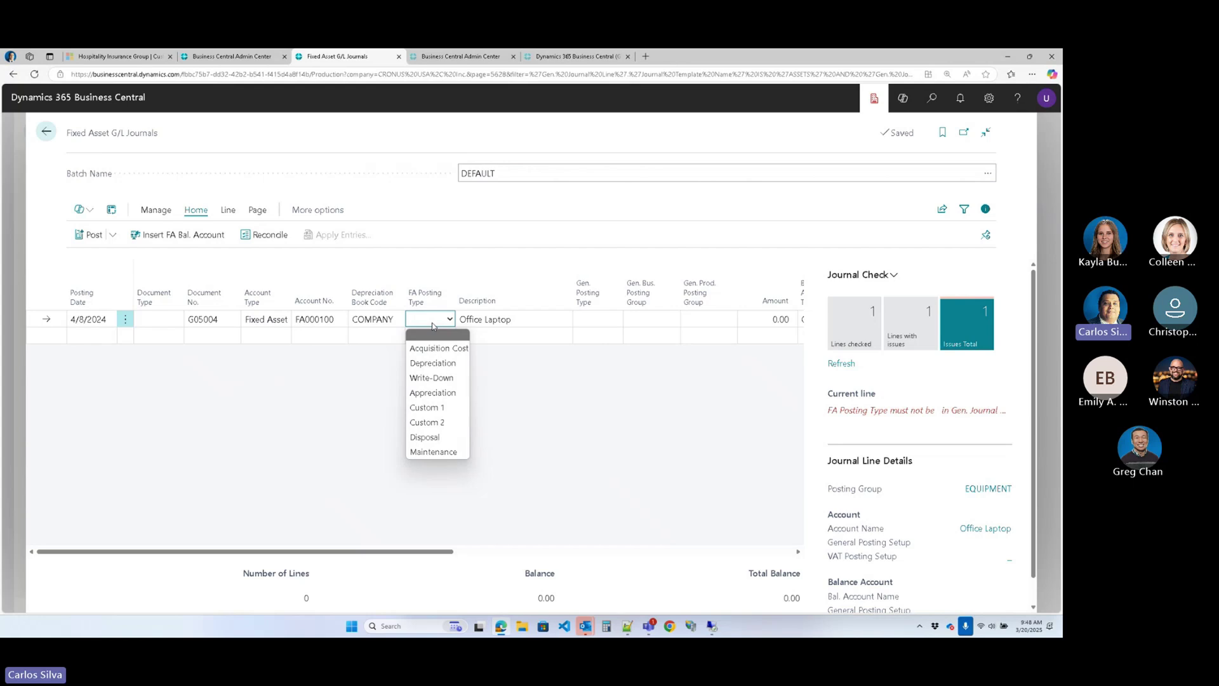
{"action": "left_click", "coordinate": [449, 453]}
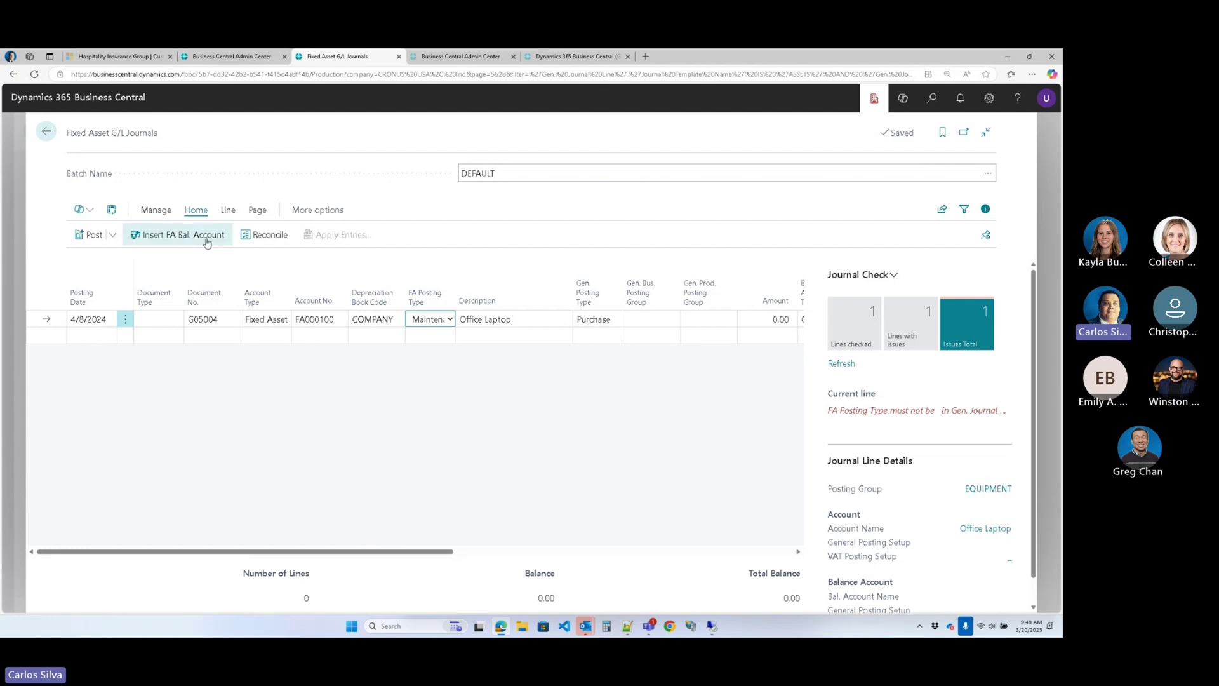
{"action": "left_click", "coordinate": [47, 133]}
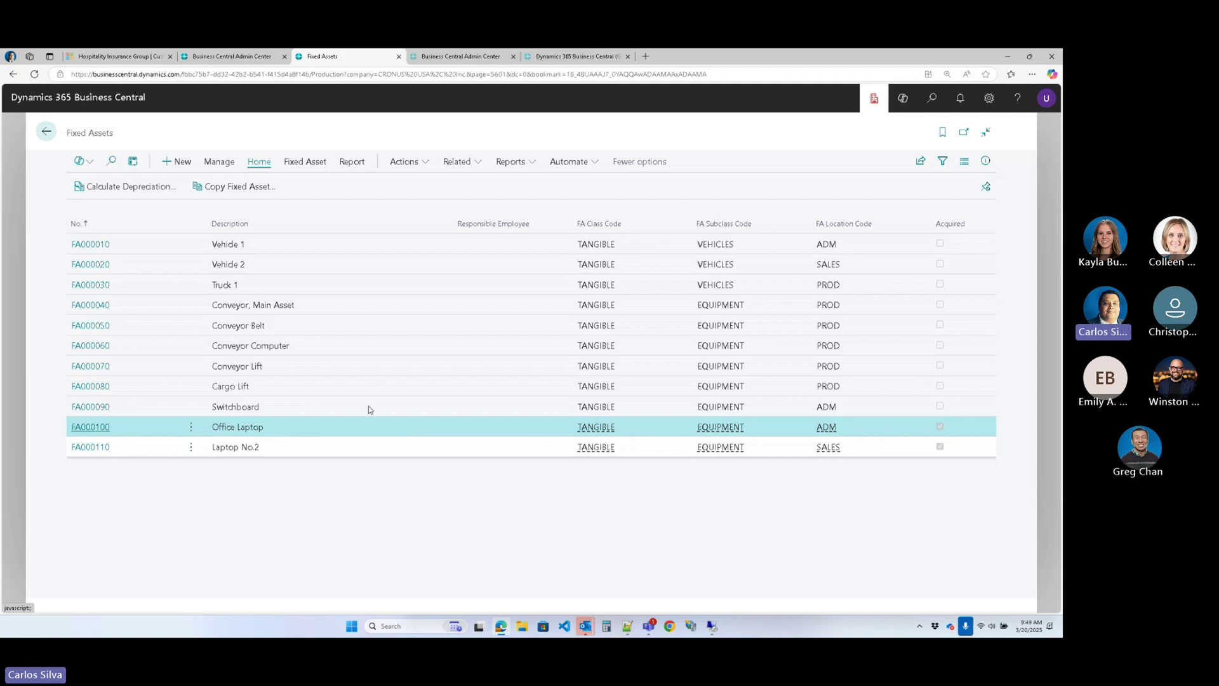
{"action": "left_click", "coordinate": [403, 163]}
{"action": "left_click", "coordinate": [460, 162]}
{"action": "left_click", "coordinate": [477, 167]}
{"action": "left_click", "coordinate": [514, 165]}
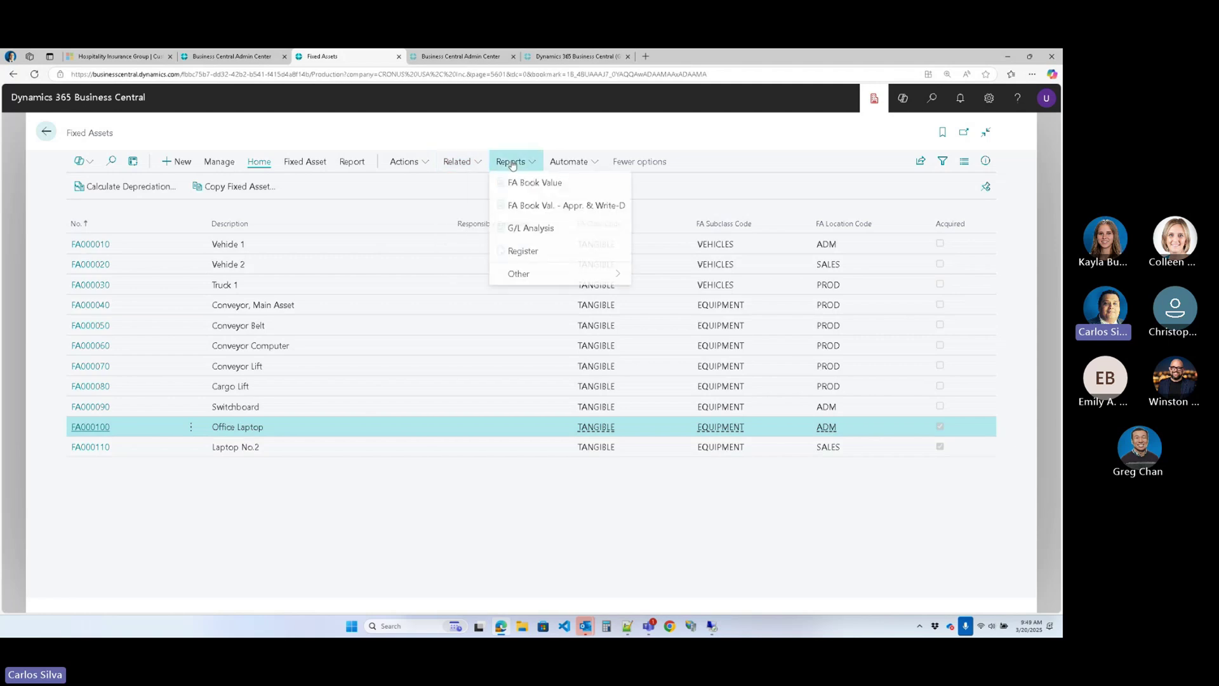
{"action": "left_click", "coordinate": [315, 136]}
- Examine the posted acquisition and depreciation entries in the Fixed Assets Ad-hoc Analysis and return to the list
{"action": "left_click", "coordinate": [348, 162]}
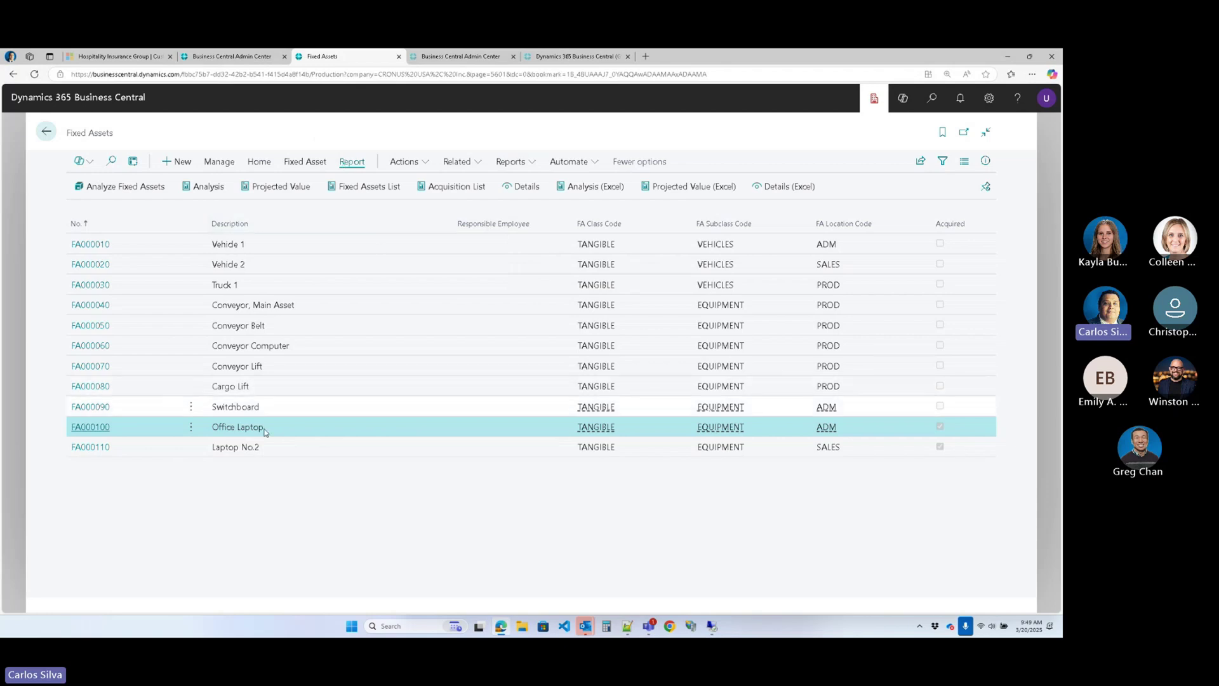
{"action": "left_click", "coordinate": [138, 186]}
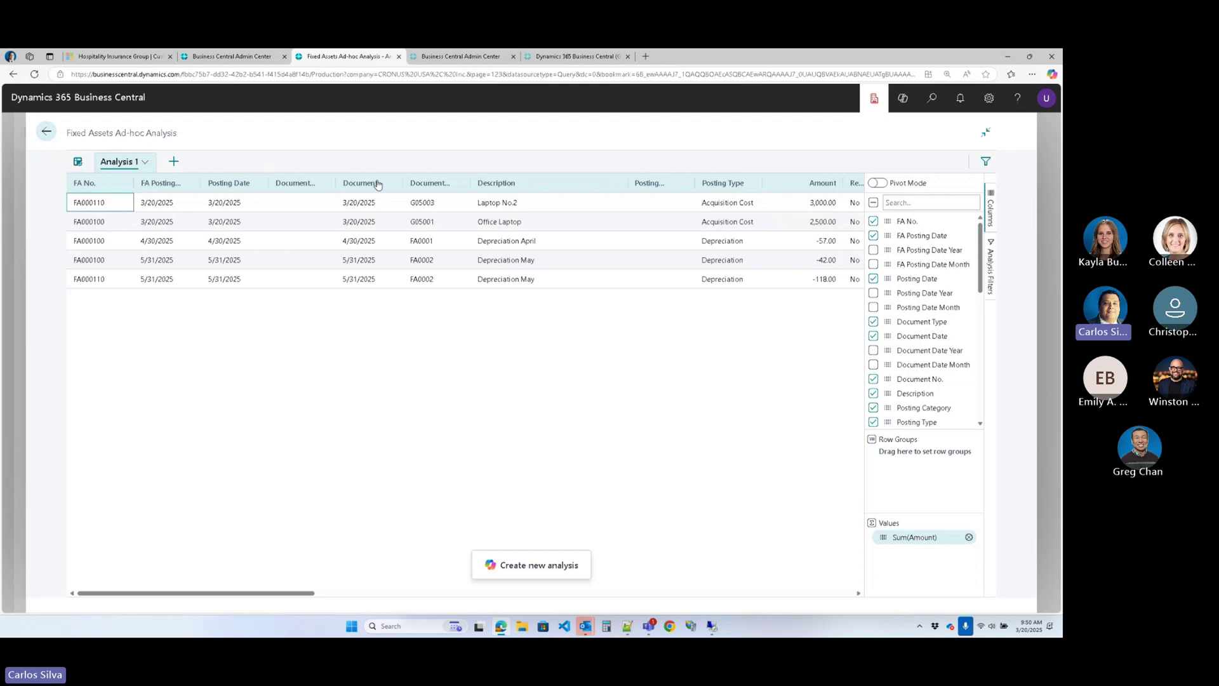
{"action": "left_click", "coordinate": [53, 135]}
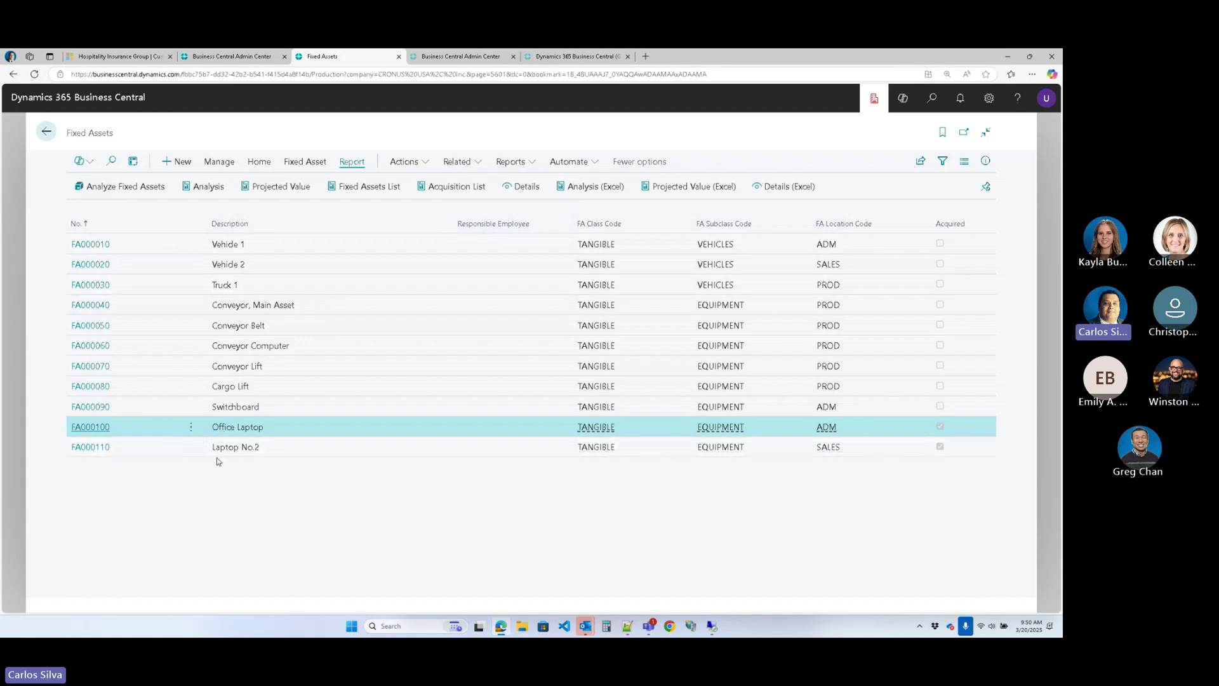
- View the Fixed Asset Details report options without running the report, and look over the ad-hoc analysis again before returning to the list
{"action": "left_click", "coordinate": [528, 187]}
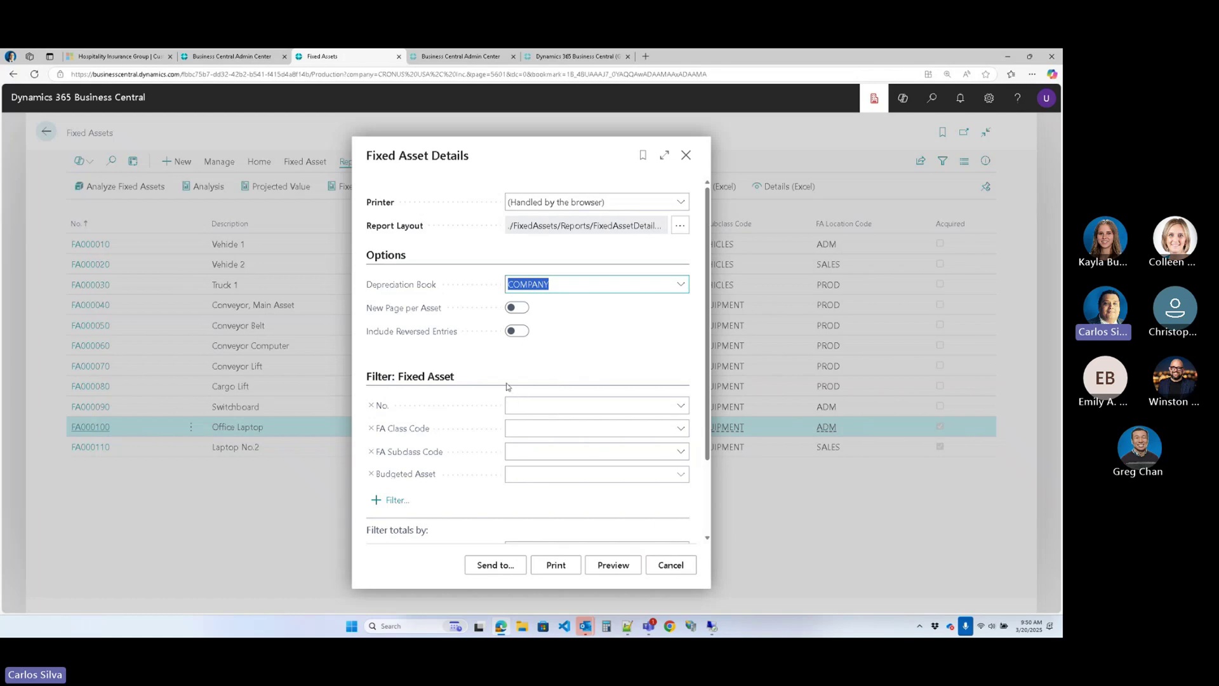
{"action": "left_click", "coordinate": [254, 287]}
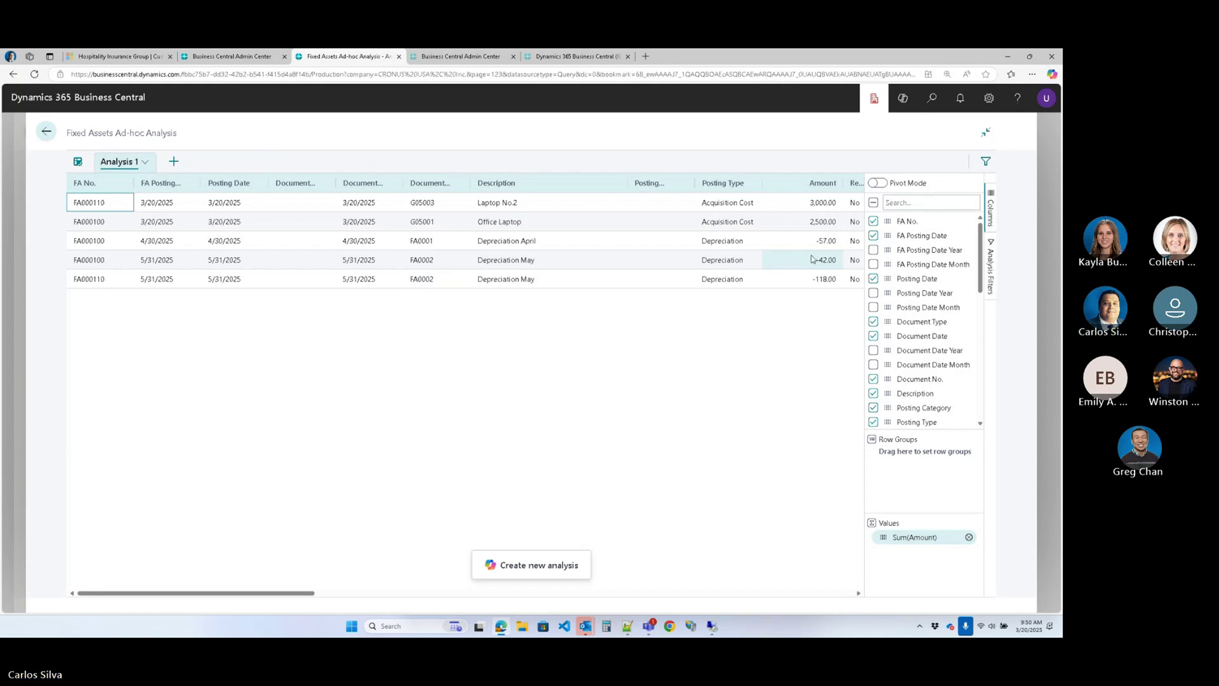
{"action": "left_click", "coordinate": [46, 132]}
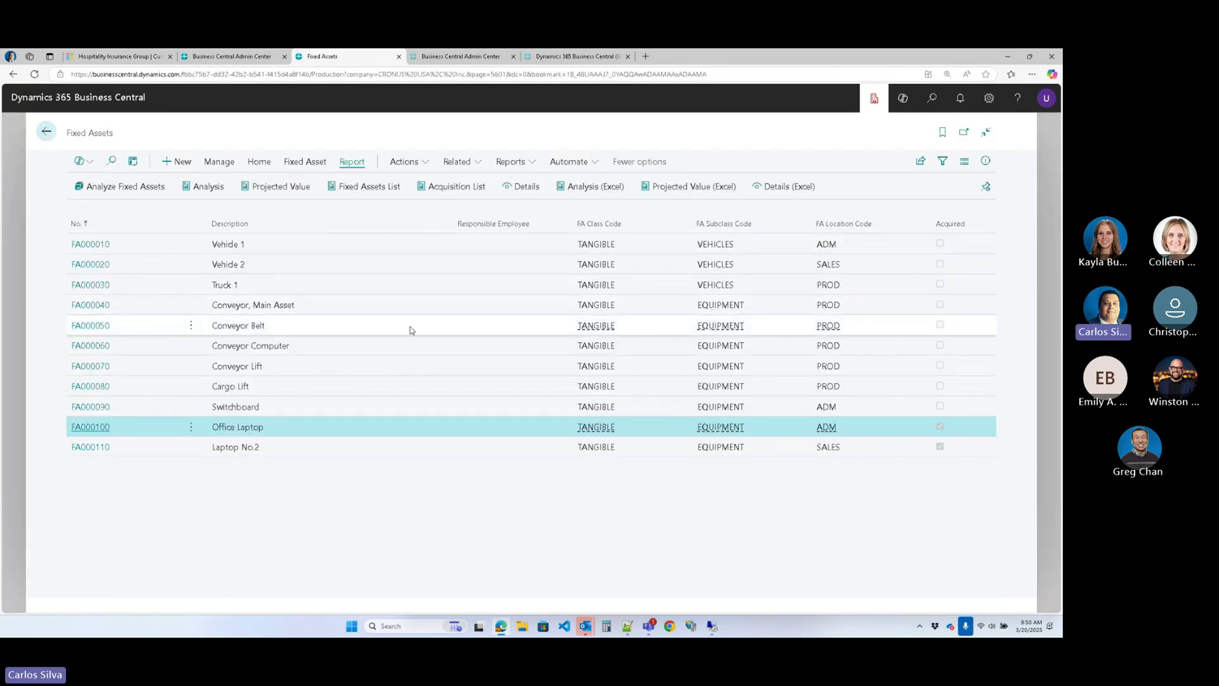
- Open the FA000100 Office Laptop card and view the Fixed Asset Analysis and Fixed Asset Details report options without running either report
{"action": "mouse_move", "coordinate": [463, 208]}
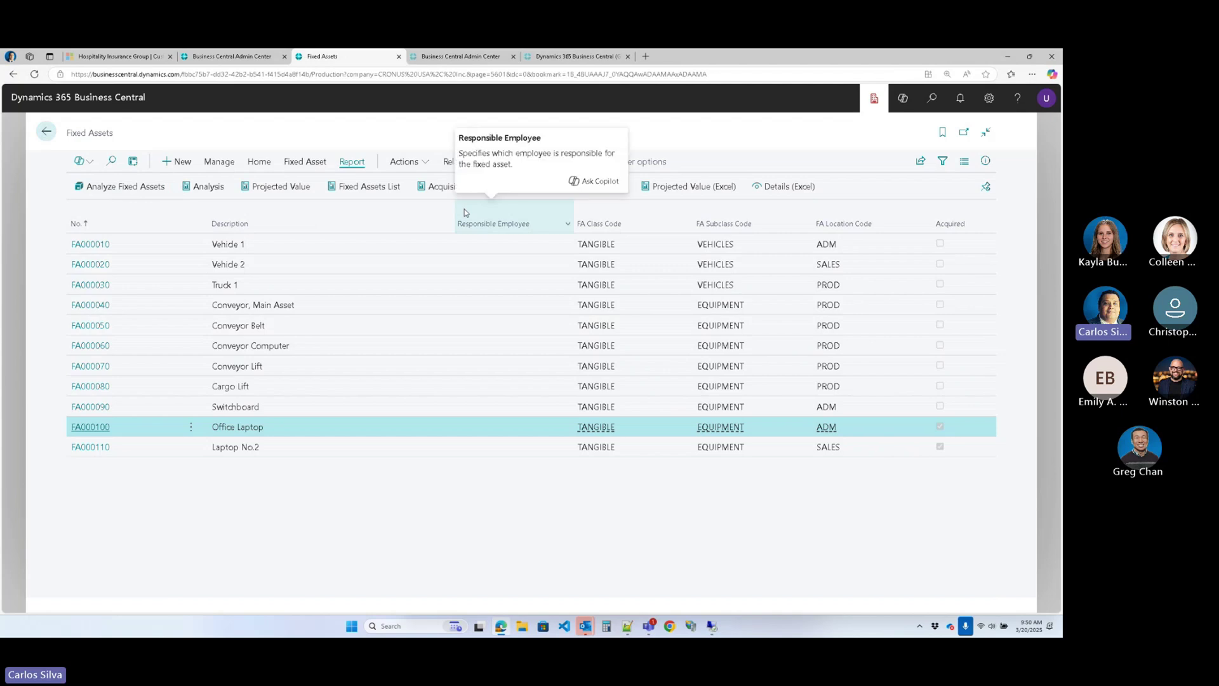
{"action": "left_click", "coordinate": [91, 428]}
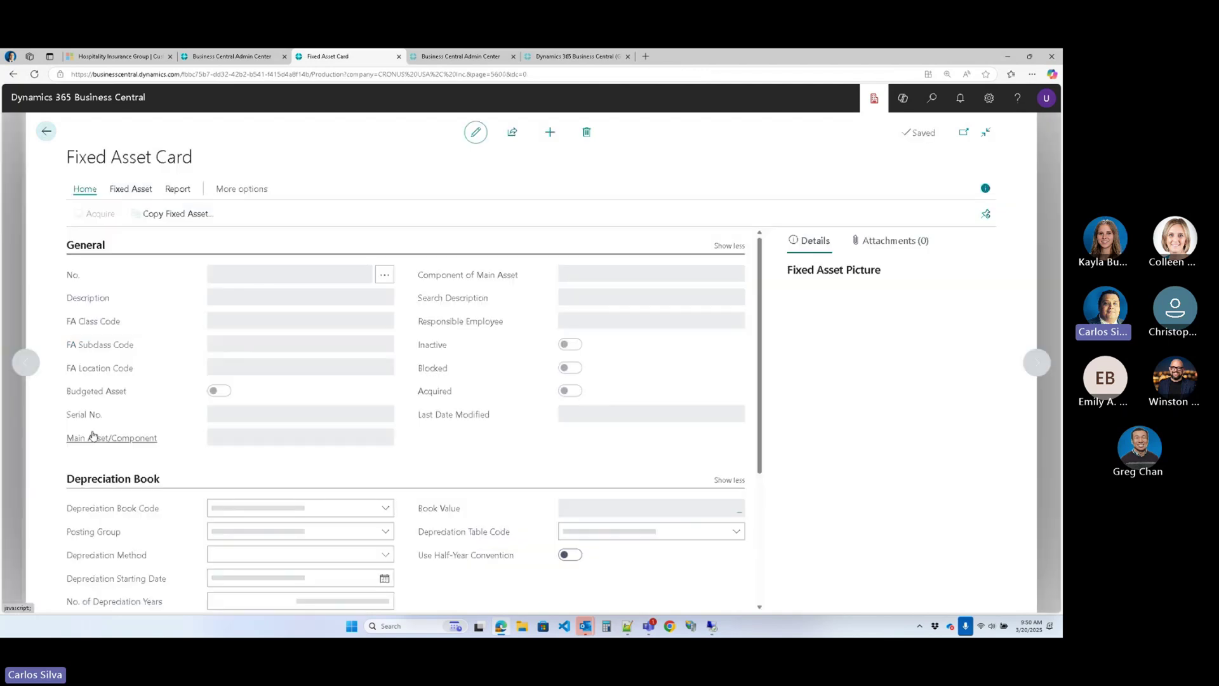
{"action": "left_click", "coordinate": [177, 189]}
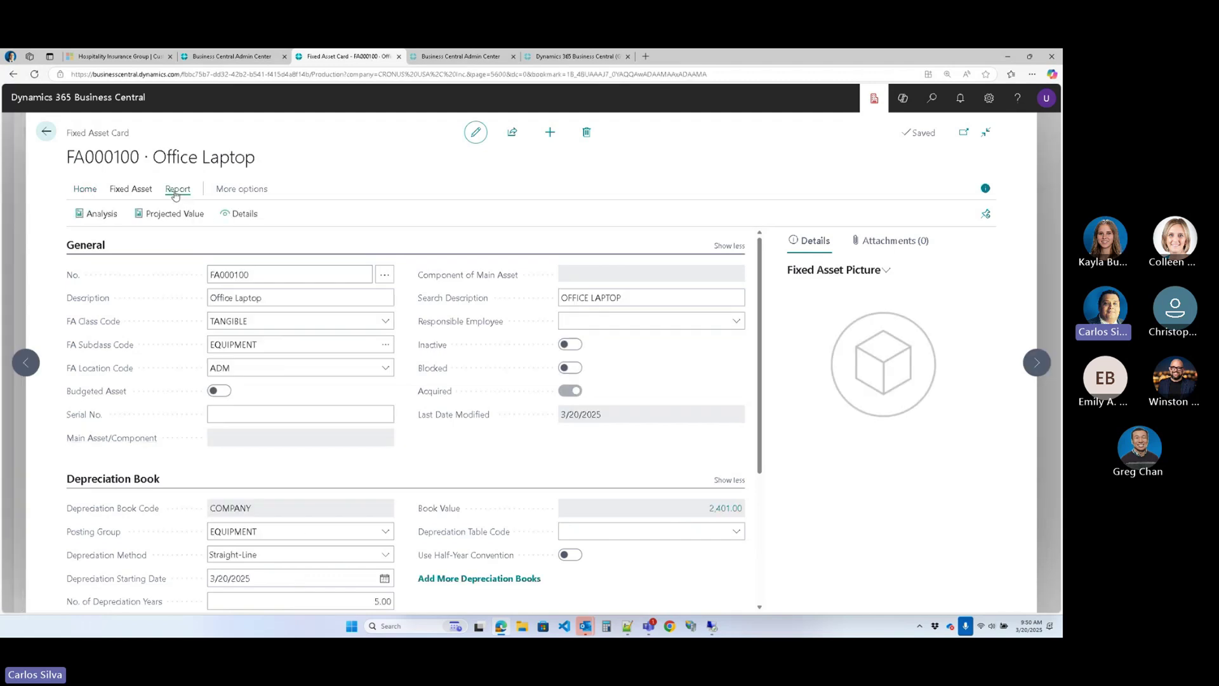
{"action": "scroll", "coordinate": [305, 343], "scroll_direction": "down", "scroll_amount": 3}
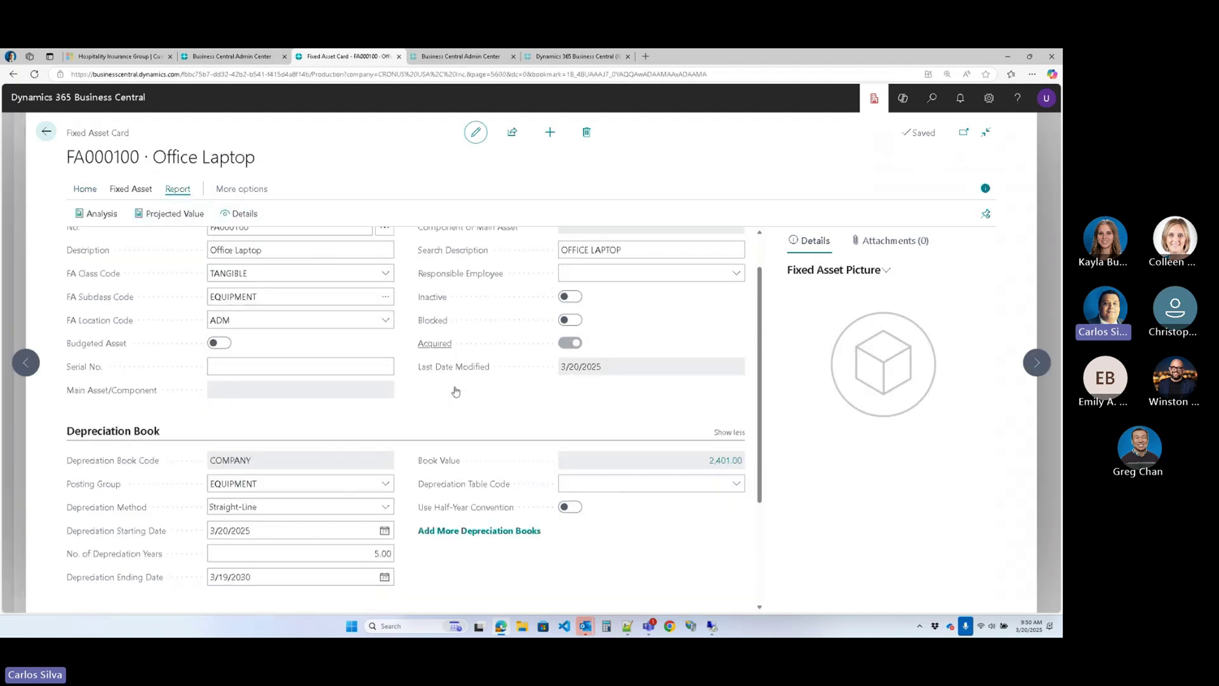
{"action": "scroll", "coordinate": [305, 343], "scroll_direction": "up", "scroll_amount": 2}
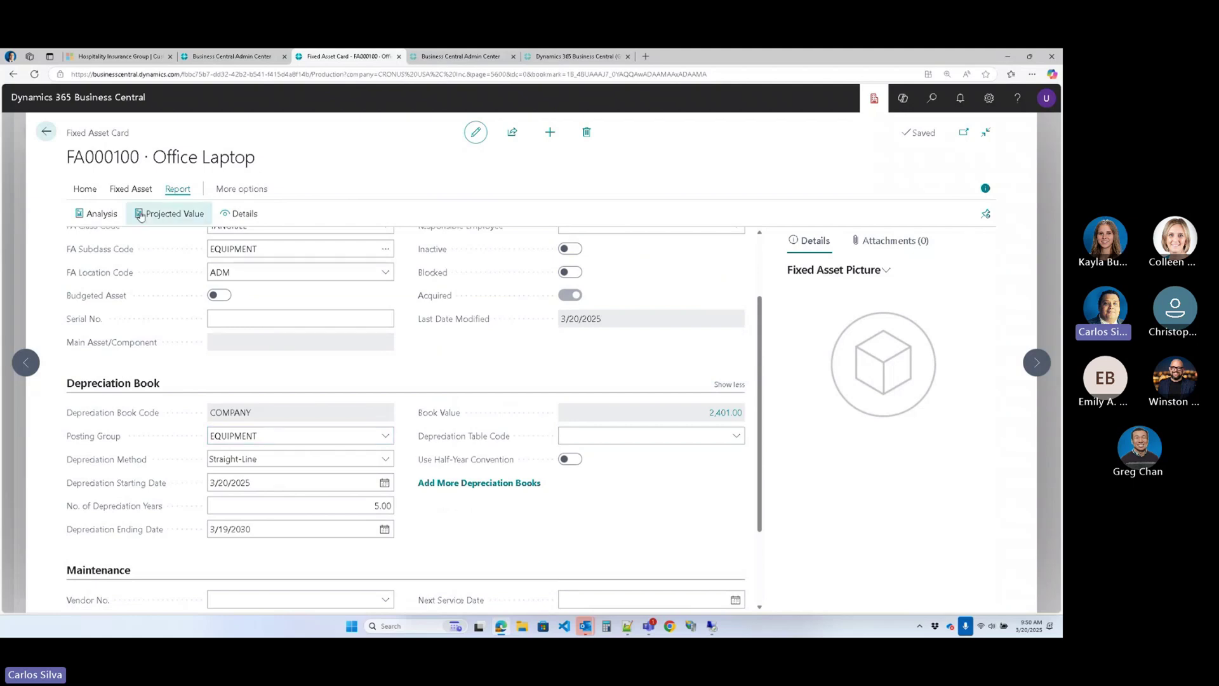
{"action": "left_click", "coordinate": [96, 213]}
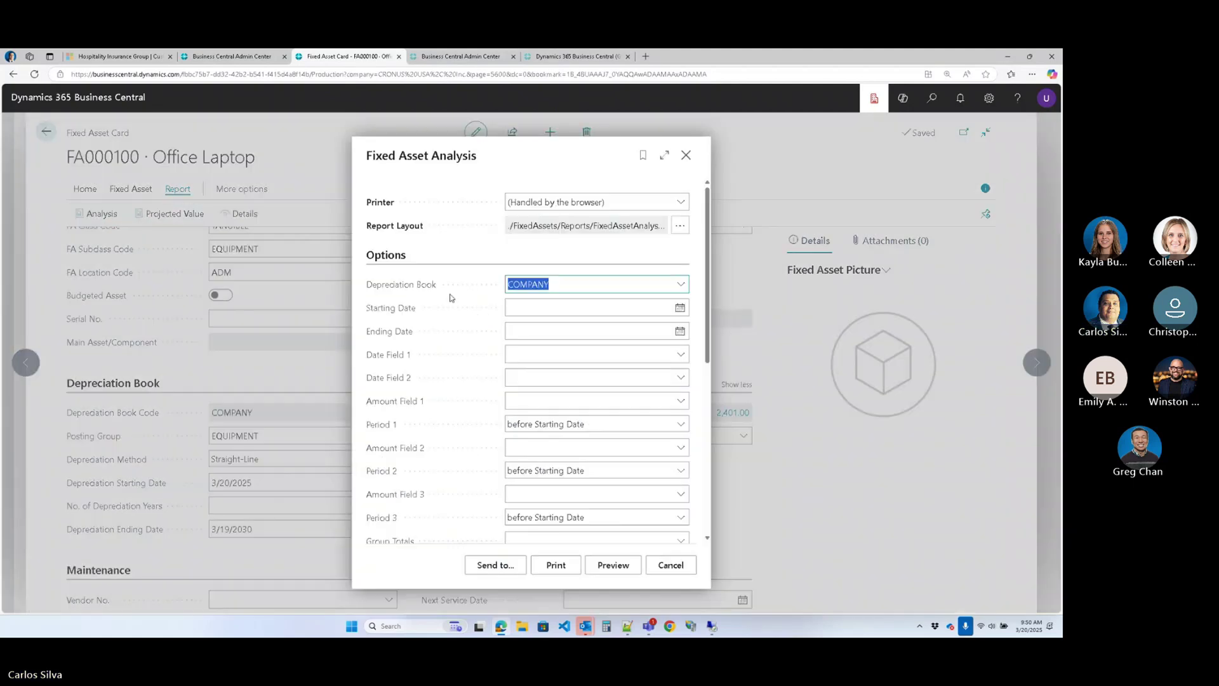
{"action": "key", "text": "Escape"}
{"action": "left_click", "coordinate": [240, 213]}
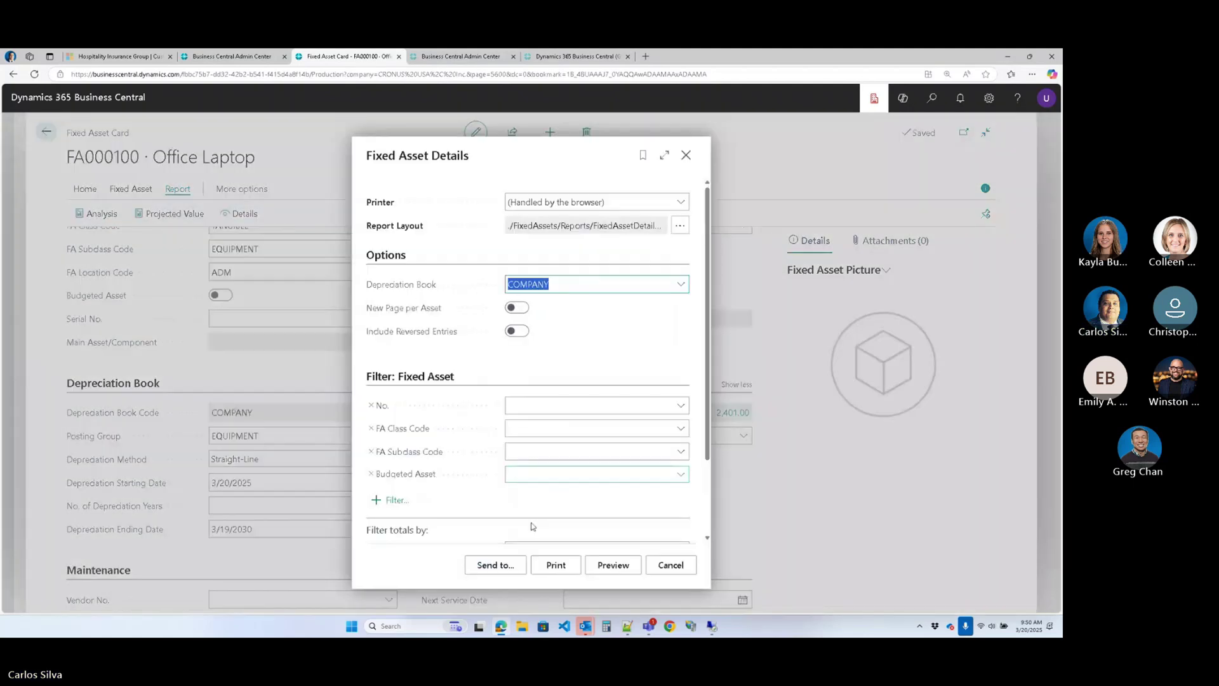
{"action": "key", "text": "Escape"}
- Examine the Office Laptop's fixed asset statistics, including acquisition cost, depreciation, book value and maintenance, and return to its card
{"action": "left_click", "coordinate": [131, 189]}
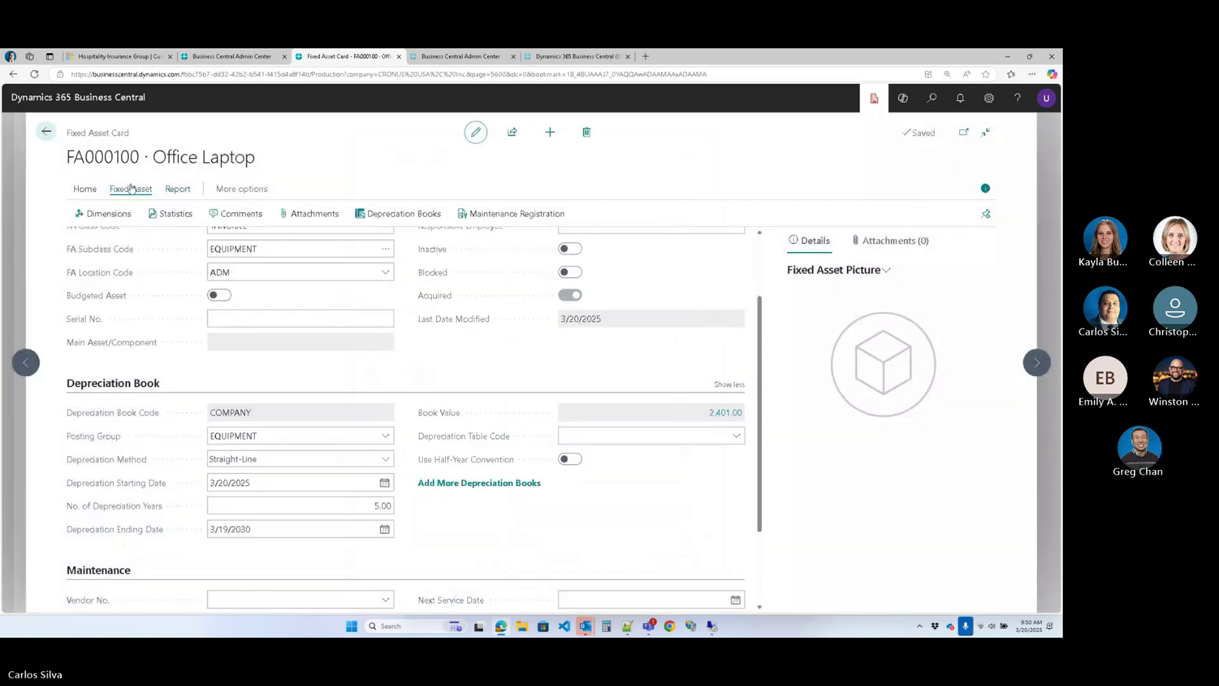
{"action": "left_click", "coordinate": [177, 217]}
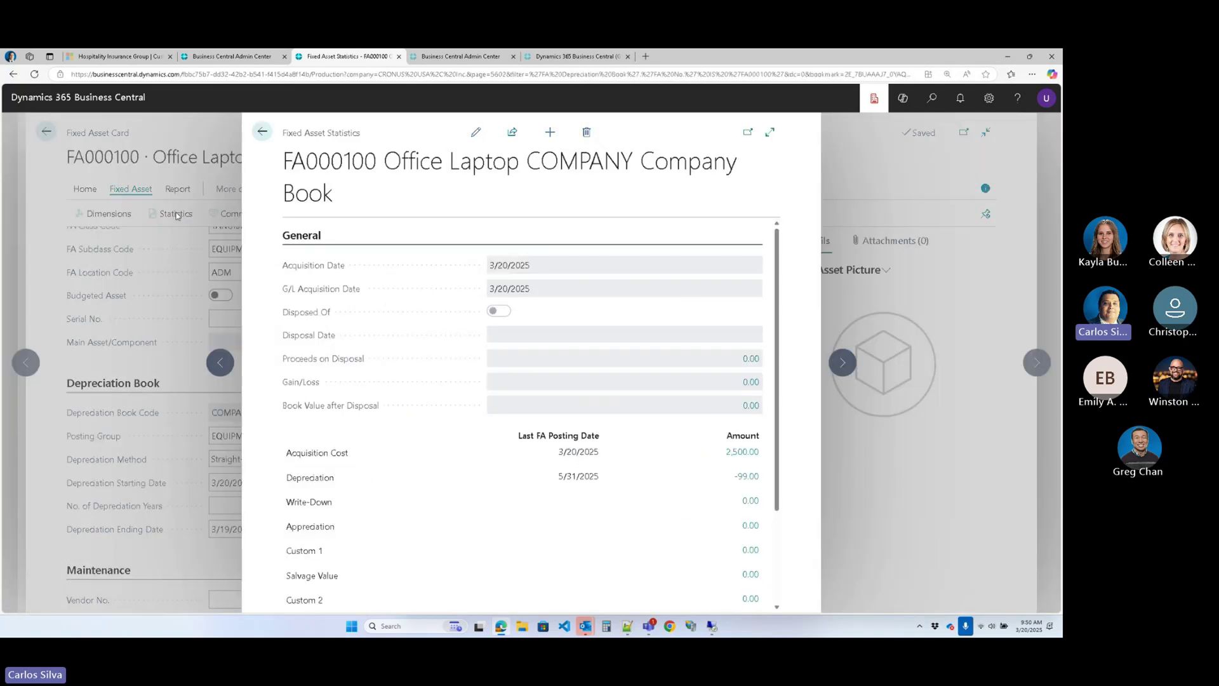
{"action": "scroll", "coordinate": [726, 356], "scroll_direction": "down", "scroll_amount": 1}
{"action": "scroll", "coordinate": [632, 466], "scroll_direction": "down", "scroll_amount": 1}
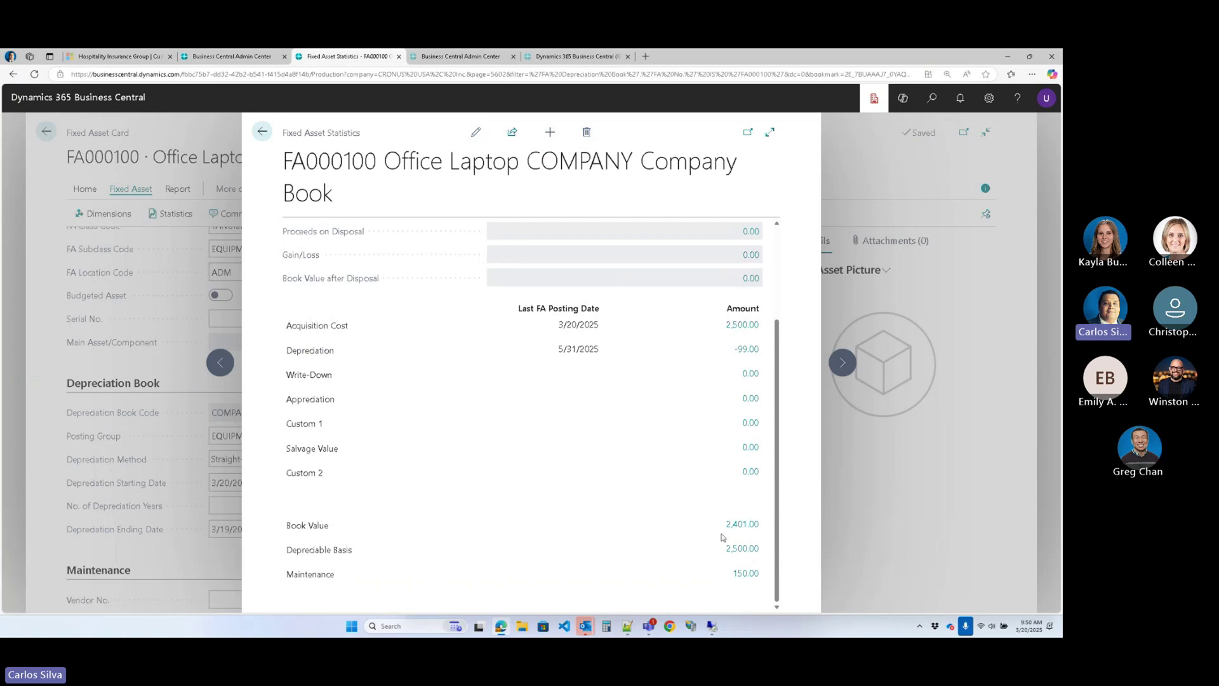
{"action": "scroll", "coordinate": [649, 550], "scroll_direction": "up", "scroll_amount": 2}
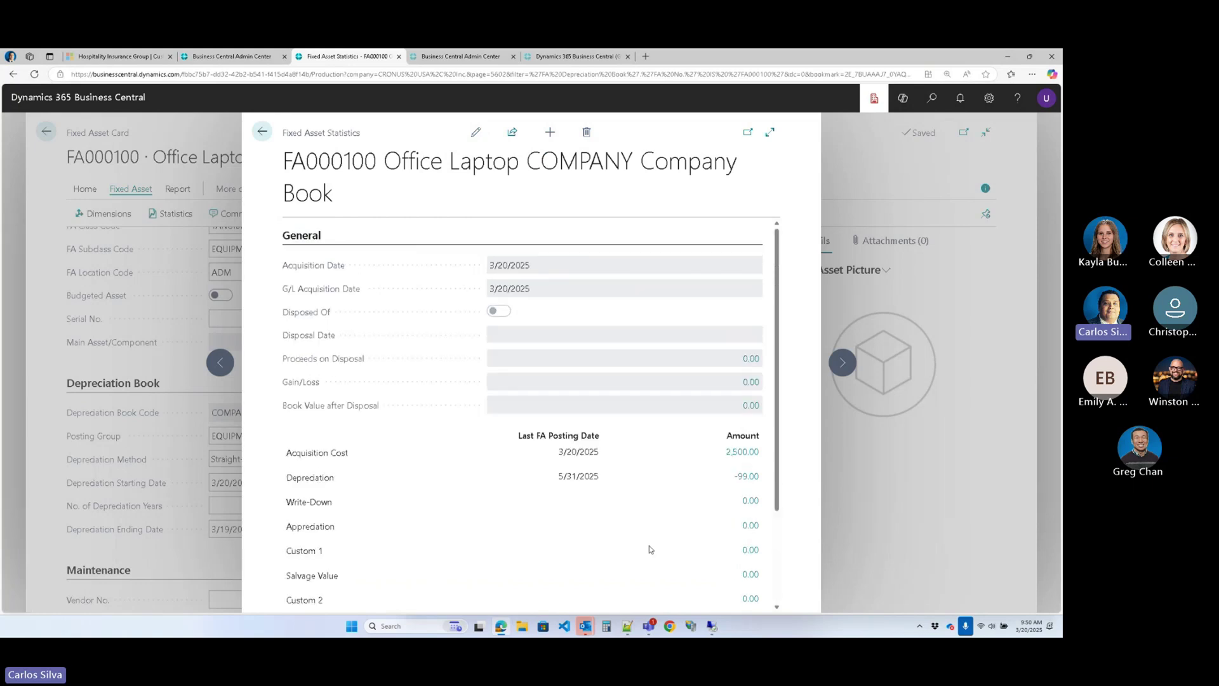
{"action": "scroll", "coordinate": [607, 492], "scroll_direction": "down", "scroll_amount": 2}
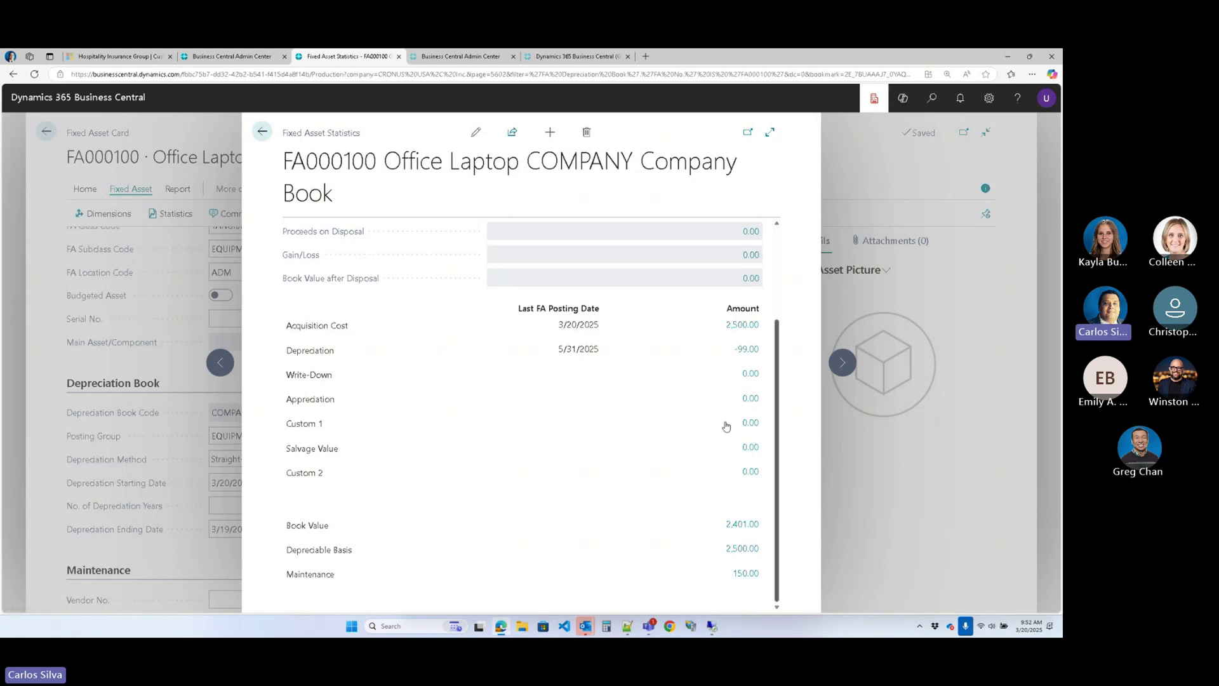
{"action": "left_click", "coordinate": [261, 132]}
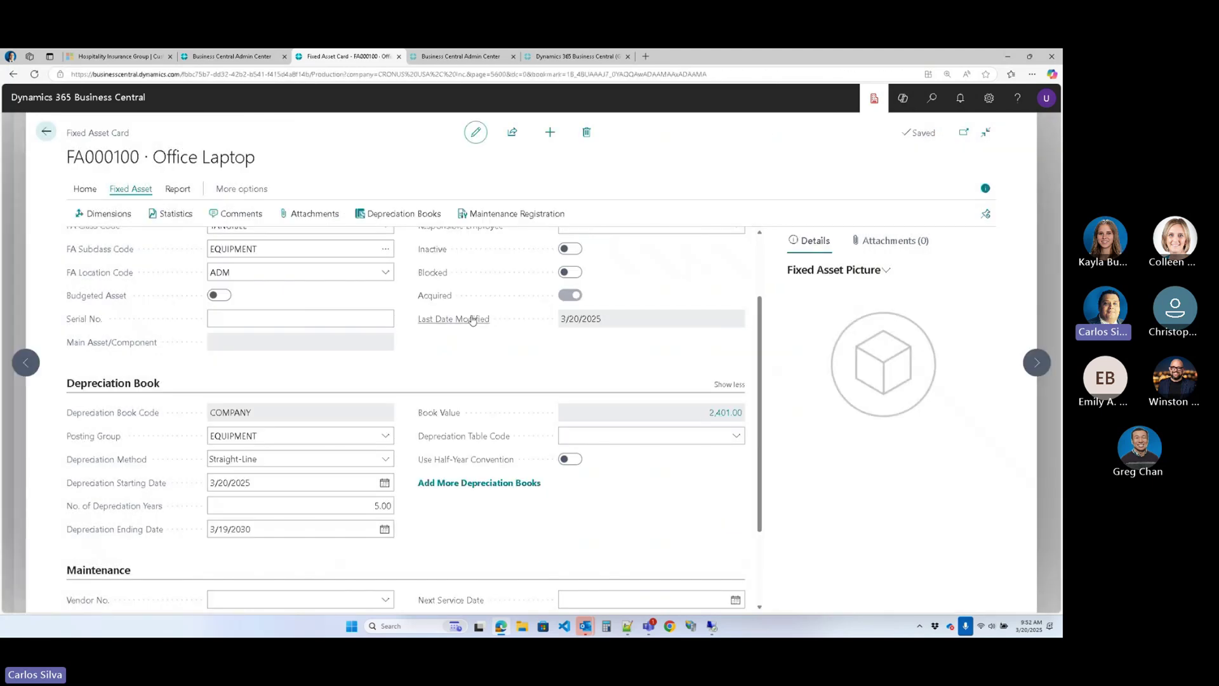
- Search for "fixed asset j" to view the available fixed asset journal pages, and close the search without opening one
{"action": "left_click", "coordinate": [939, 99]}
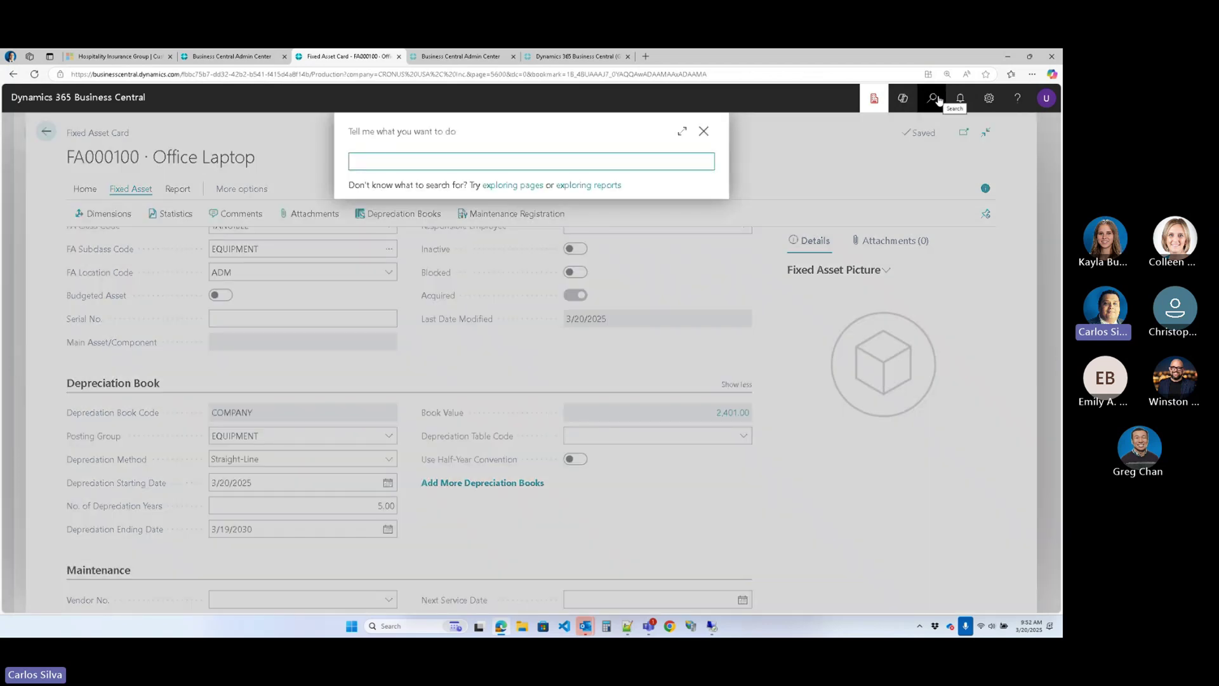
{"action": "type", "text": "fixed asset j"}
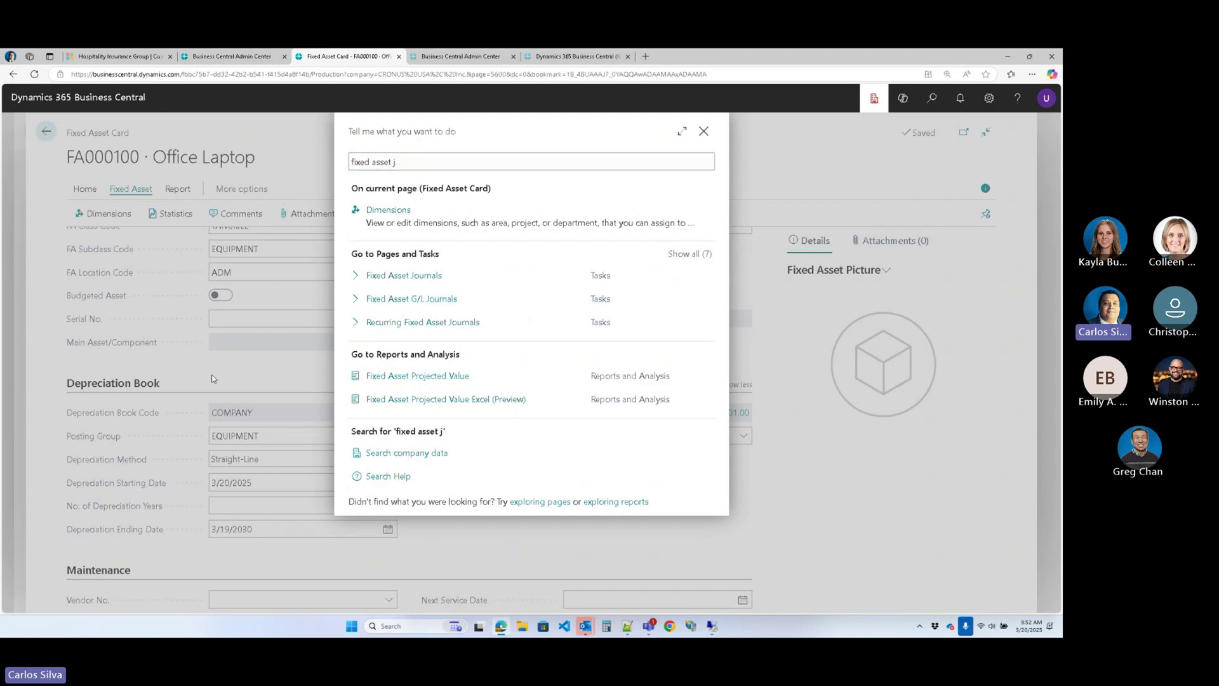
{"action": "left_click", "coordinate": [702, 133]}
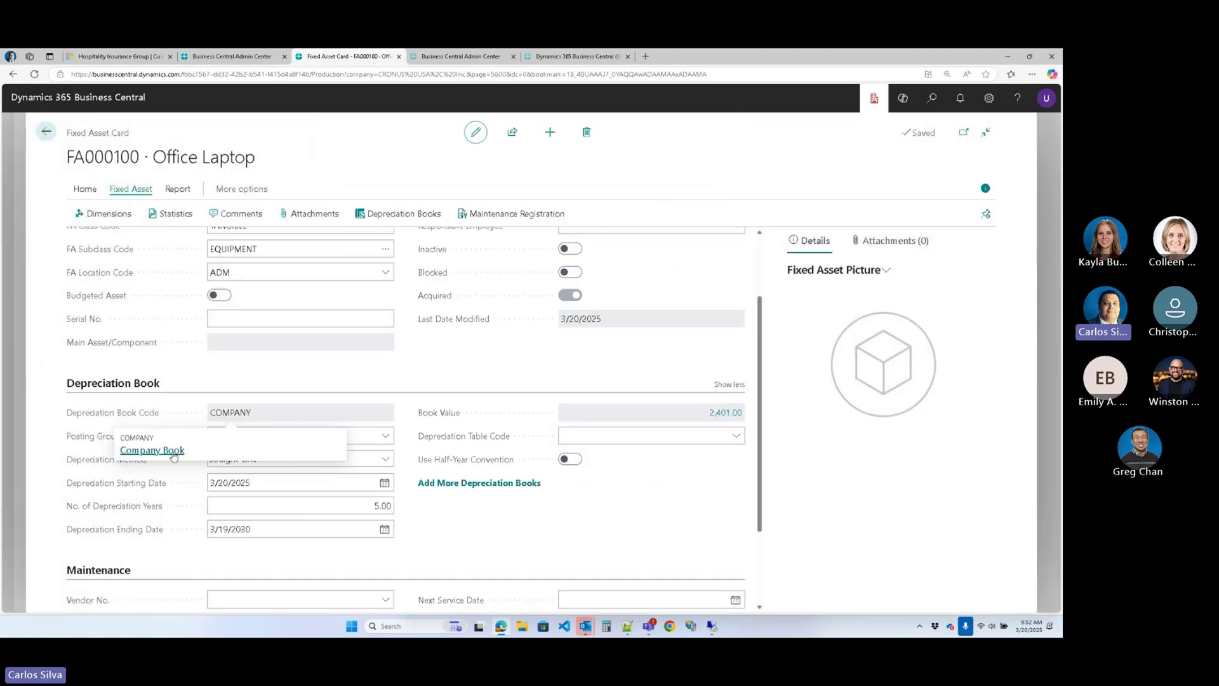
- Open the COMPANY depreciation book from the asset card and look over its G/L integration settings
{"action": "left_click", "coordinate": [173, 452]}
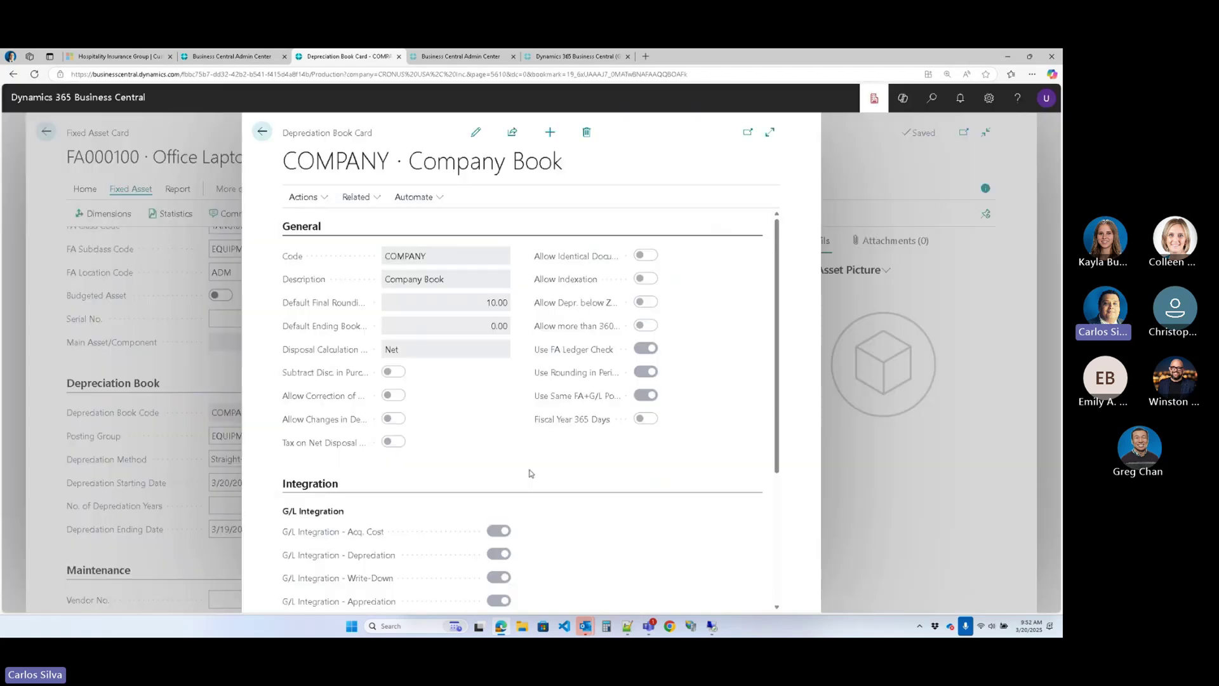
{"action": "scroll", "coordinate": [654, 430], "scroll_direction": "down", "scroll_amount": 1}
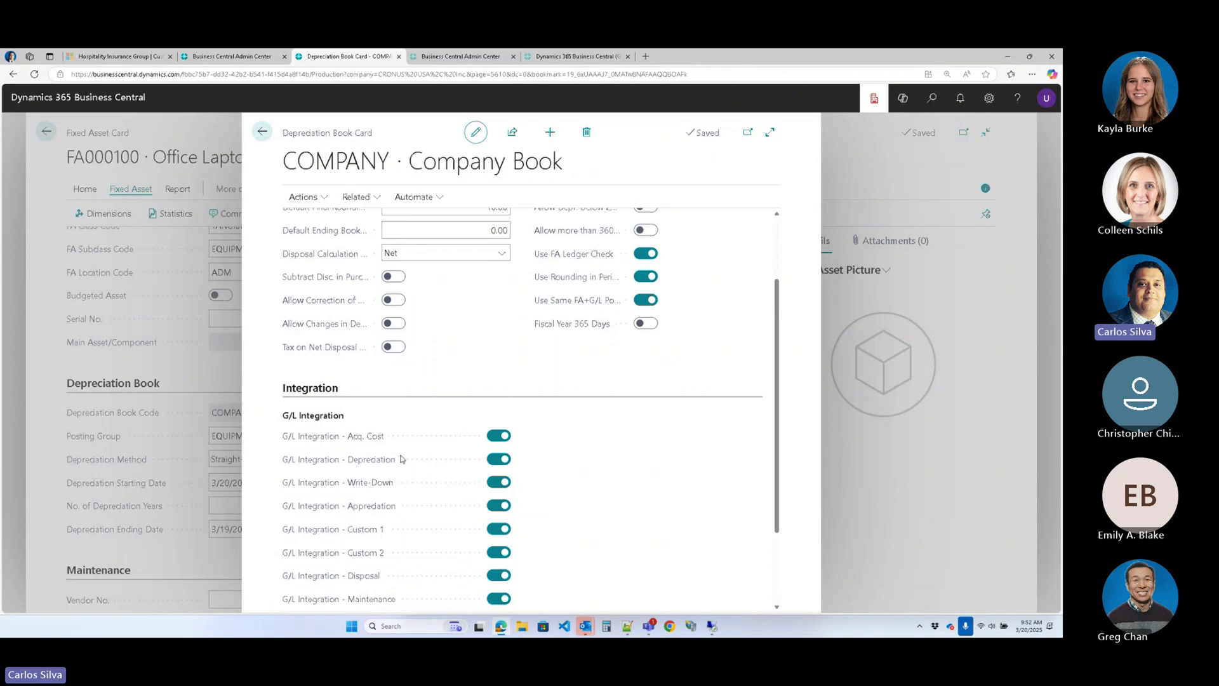
- Switch the G/L integration for acquisition cost and depreciation off and back on in the COMPANY depreciation book
{"action": "left_click", "coordinate": [504, 438]}
{"action": "left_click", "coordinate": [499, 461]}
{"action": "left_click", "coordinate": [499, 436]}
{"action": "left_click", "coordinate": [508, 459]}
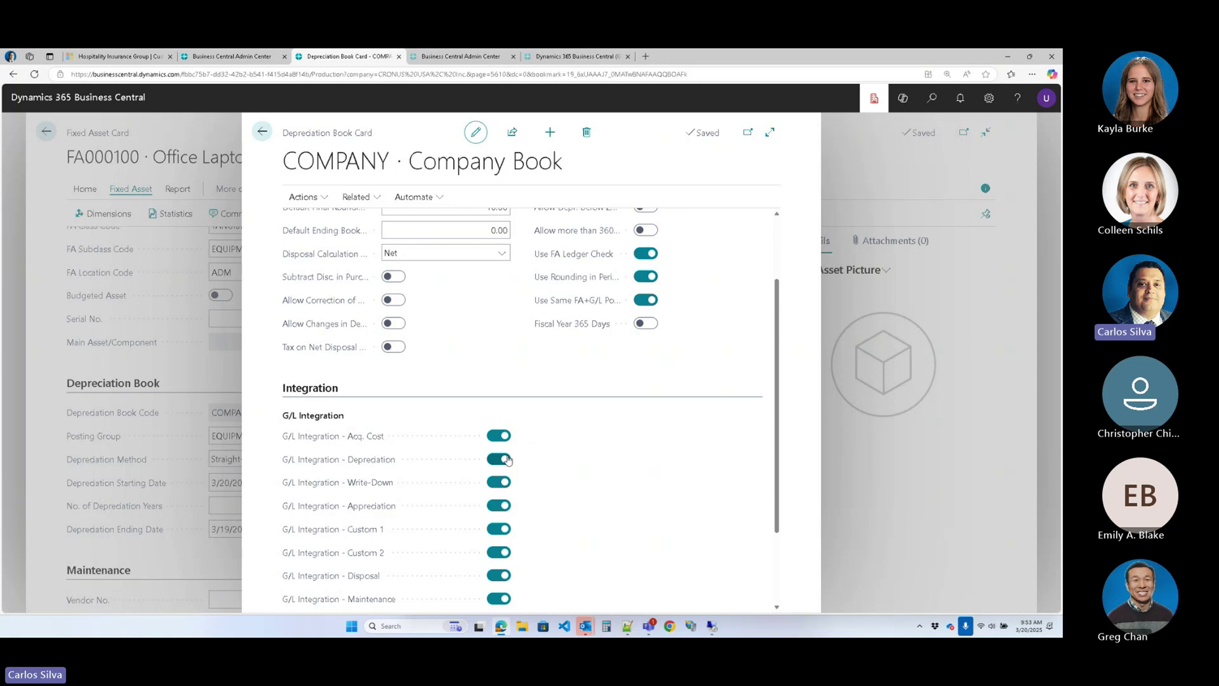